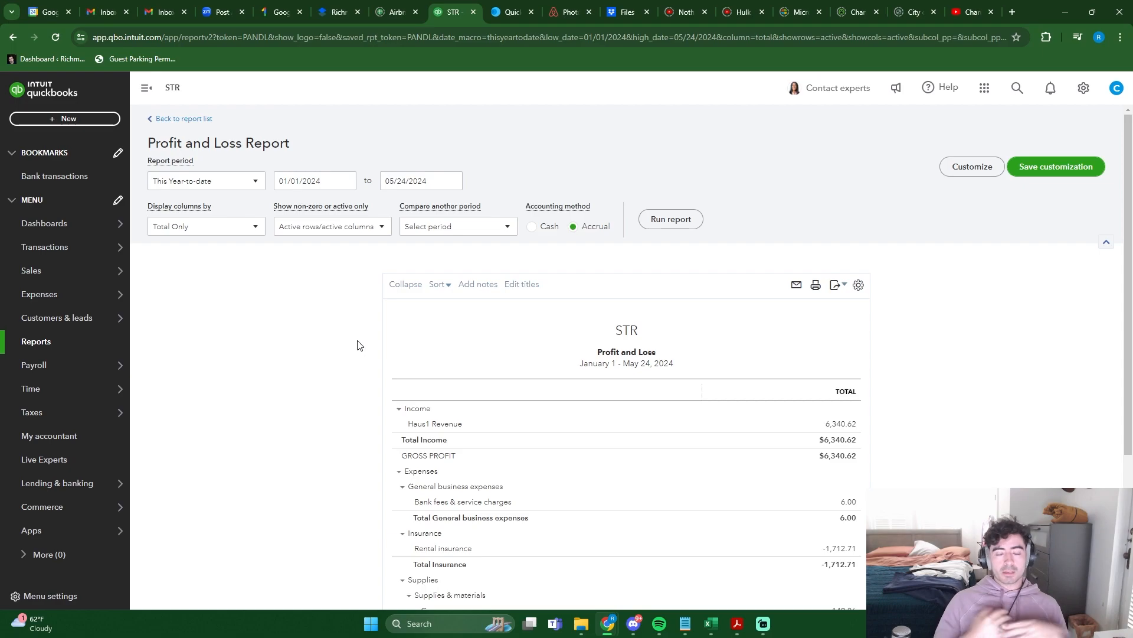
- Review the income, expense and net income lines of the year-to-date Profit and Loss report
scroll(372, 366, "down", 2)
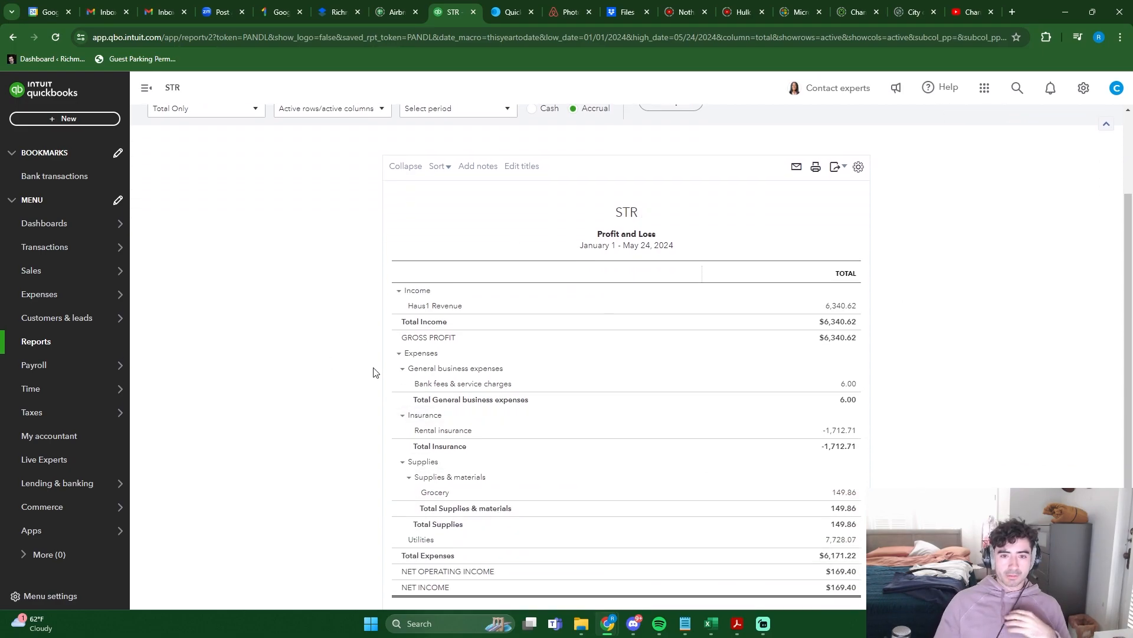
scroll(619, 450, "down", 1)
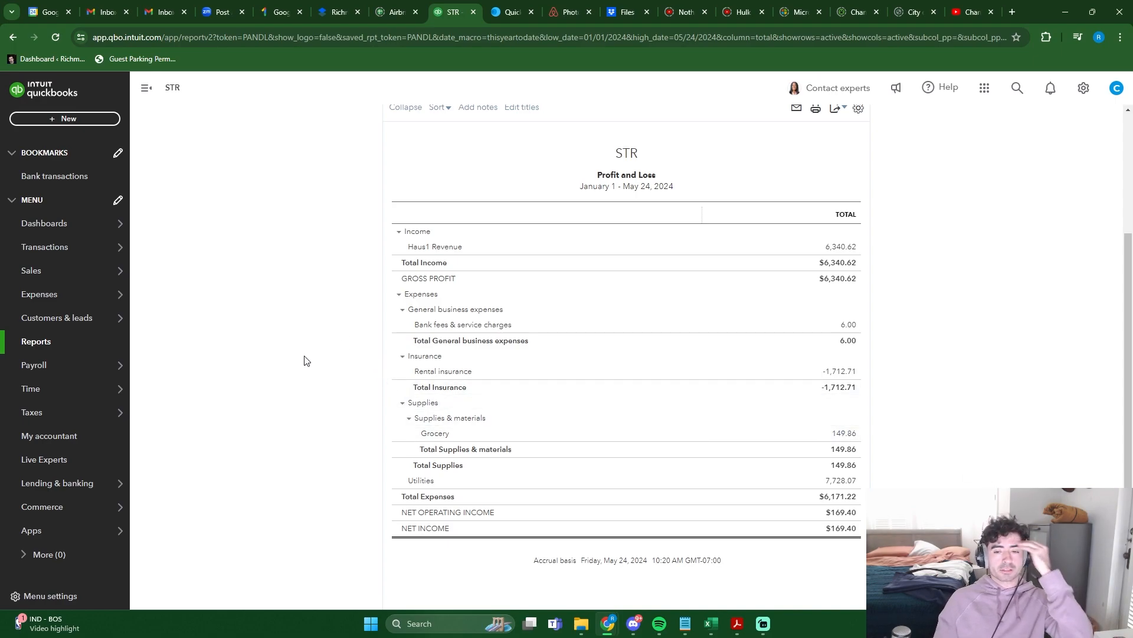
scroll(649, 282, "up", 1)
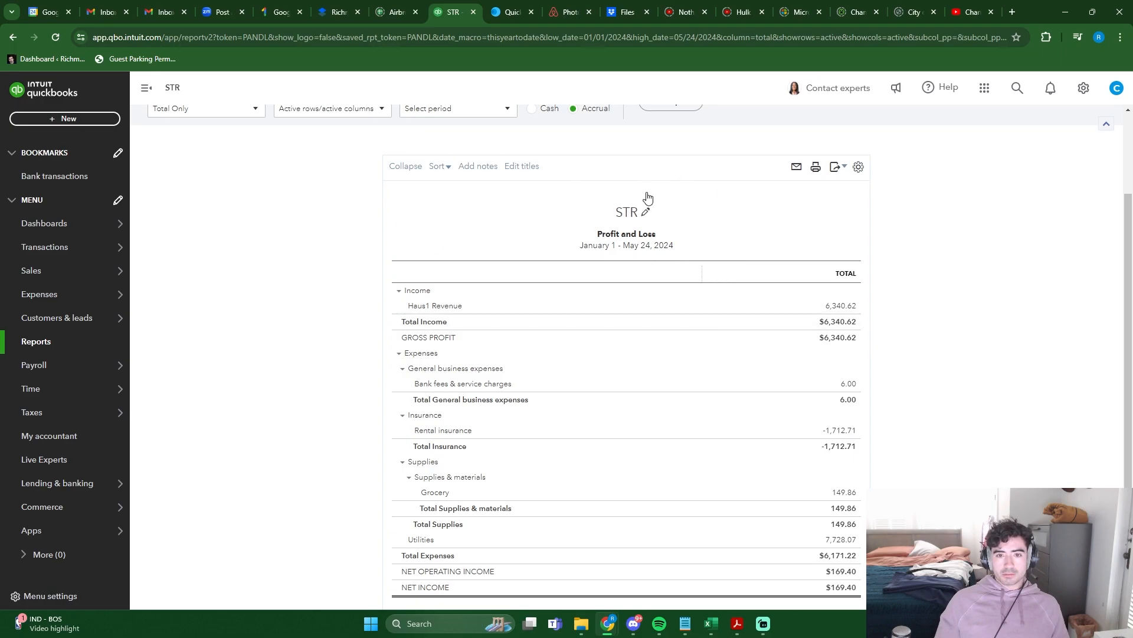
scroll(277, 348, "up", 2)
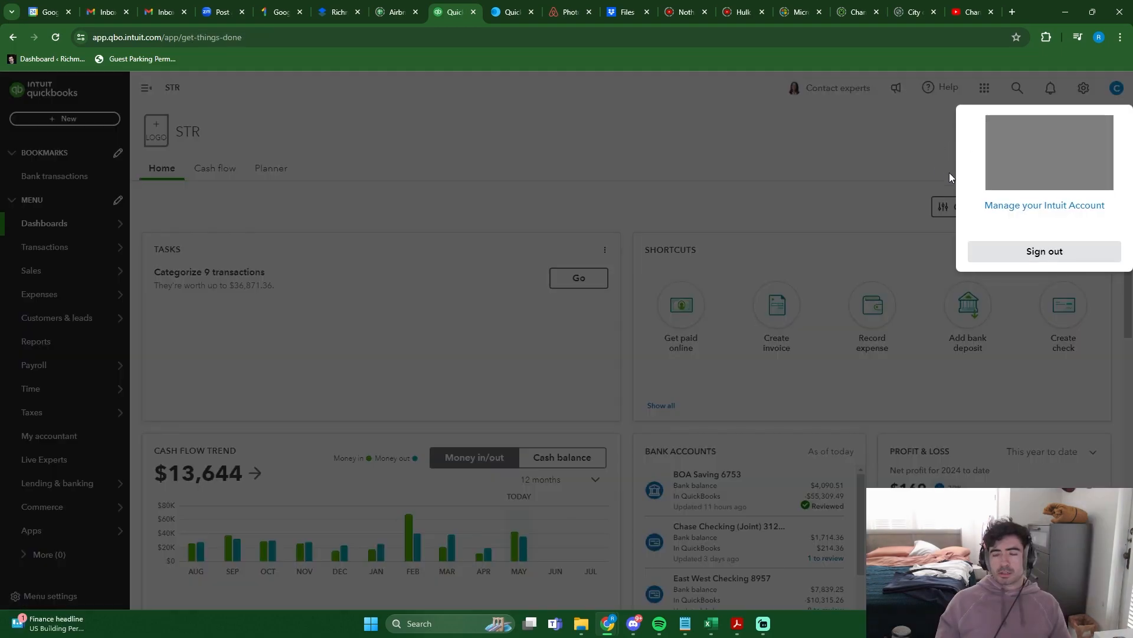
- Open the Intuit account's products and billing details for STR and review its QuickBooks subscription
left_click(948, 169)
left_click(1117, 90)
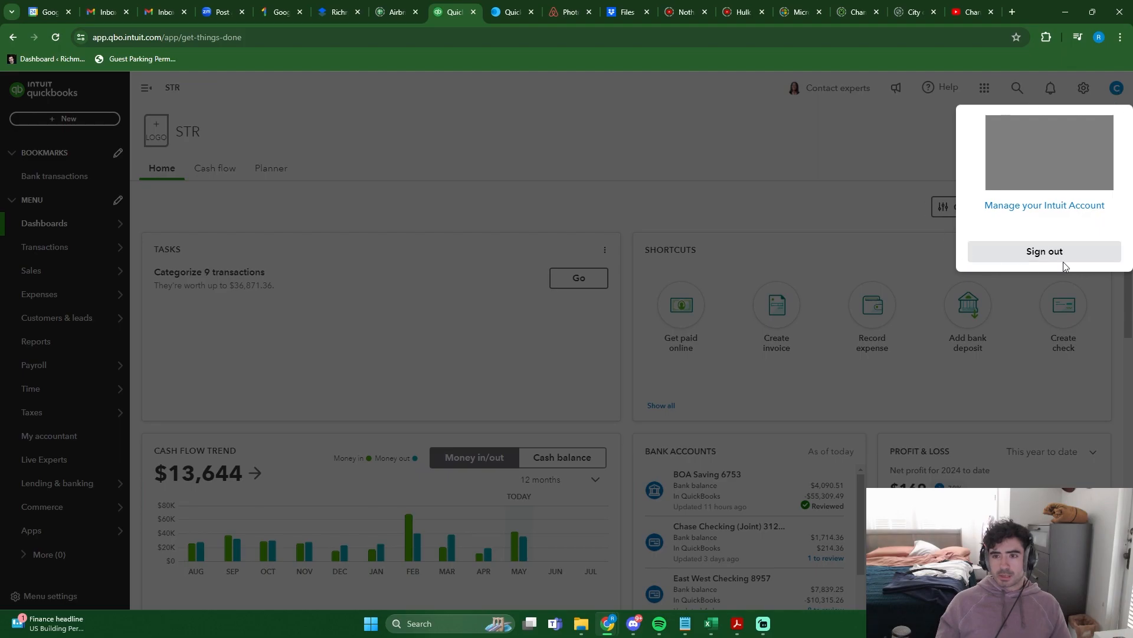
left_click(1040, 206)
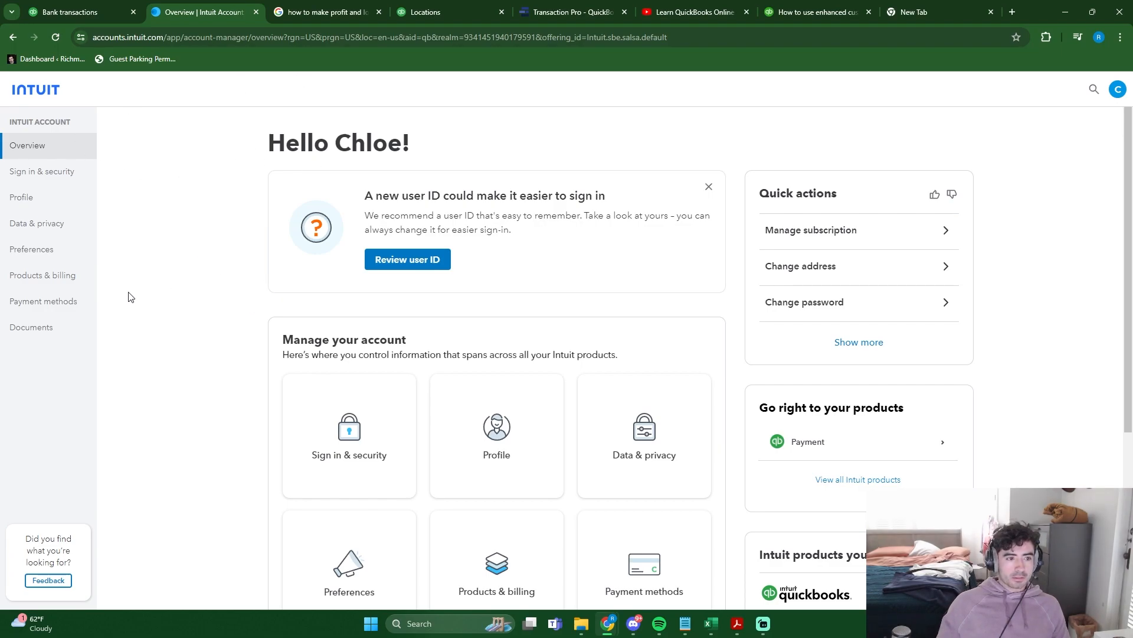
left_click(51, 282)
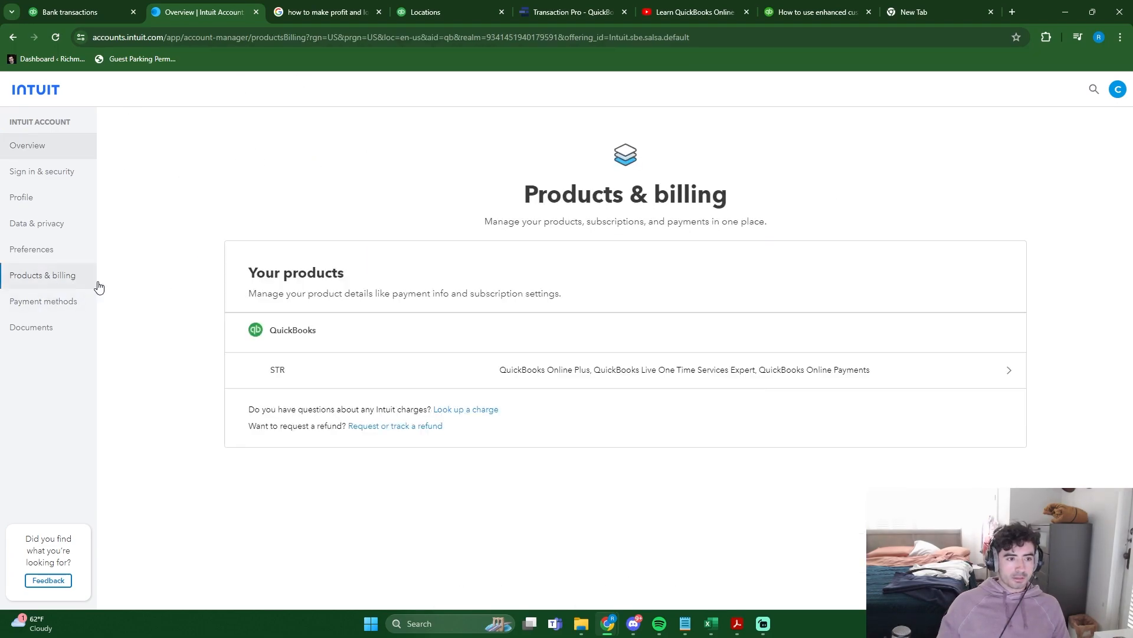
left_click(497, 373)
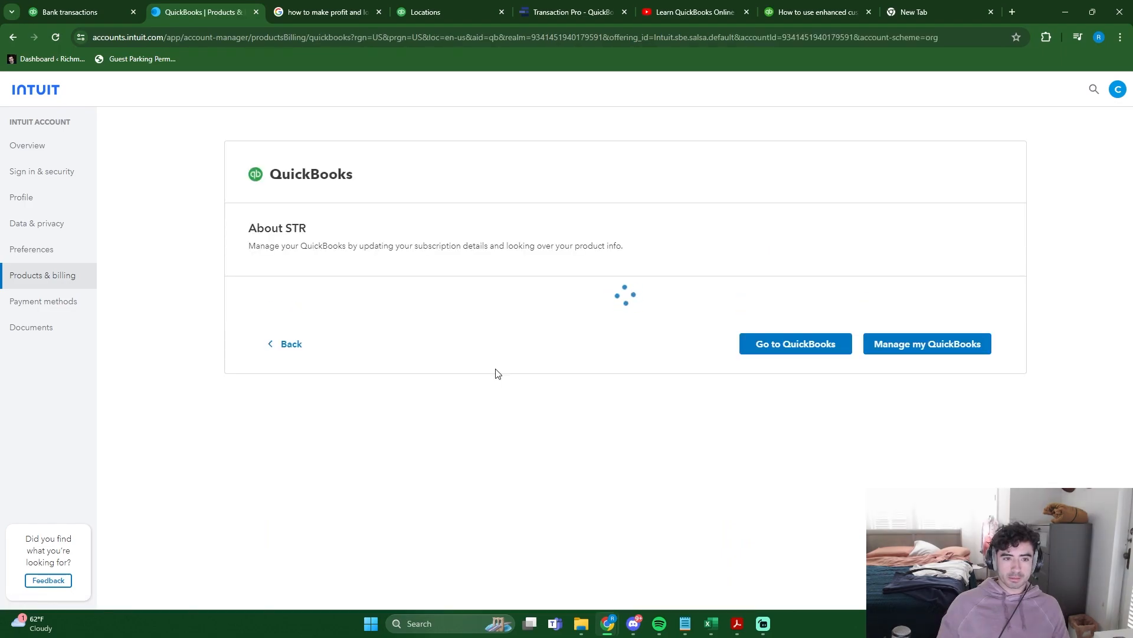
scroll(239, 388, "down", 2)
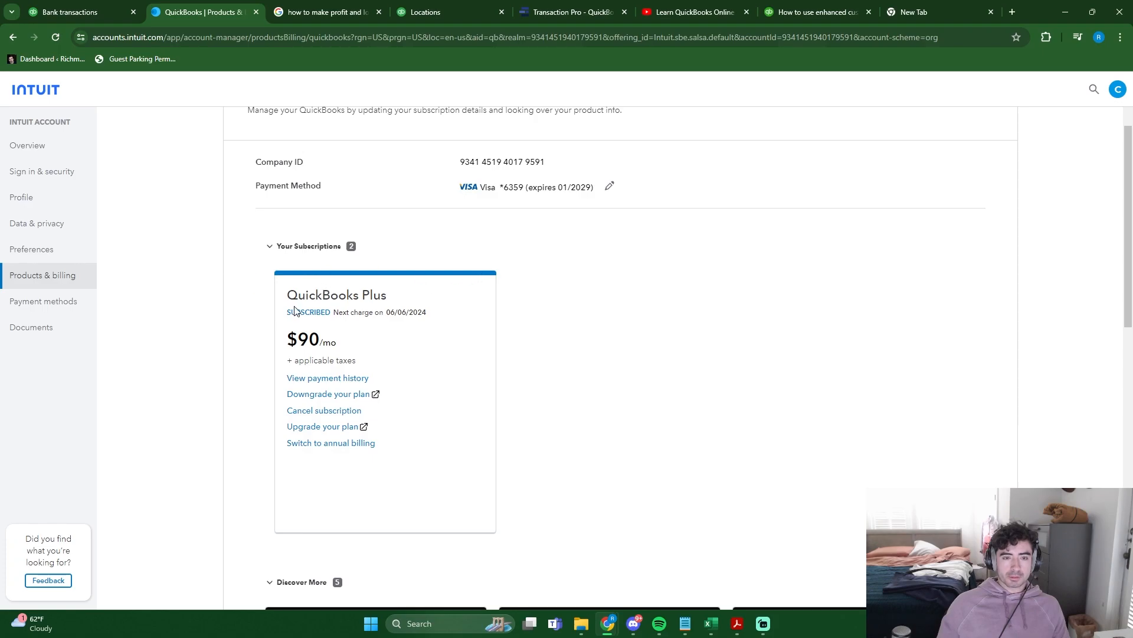
scroll(263, 374, "down", 6)
scroll(234, 382, "up", 5)
- Open the plan upgrade page and compare the features of the Plus and Advanced plans
left_click(323, 368)
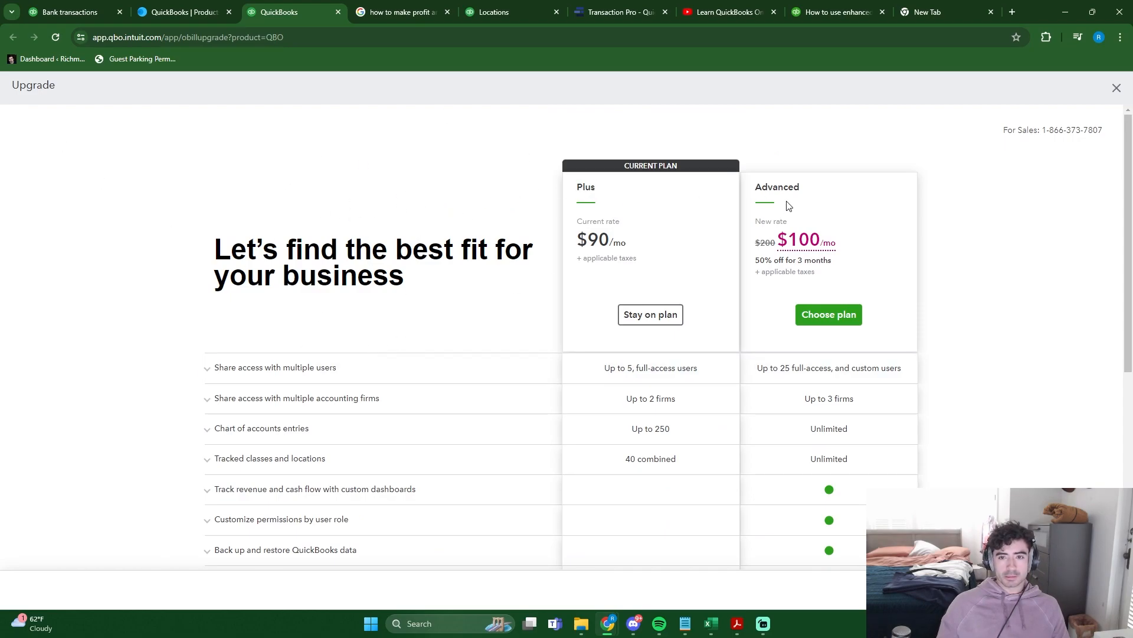
scroll(626, 248, "down", 1)
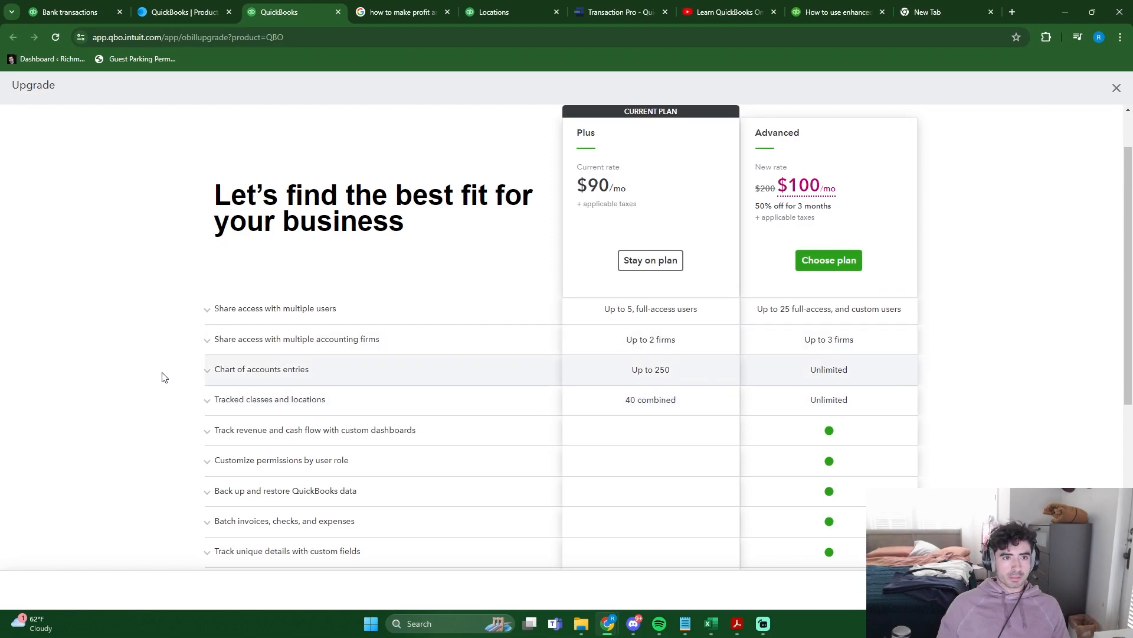
scroll(164, 377, "up", 1)
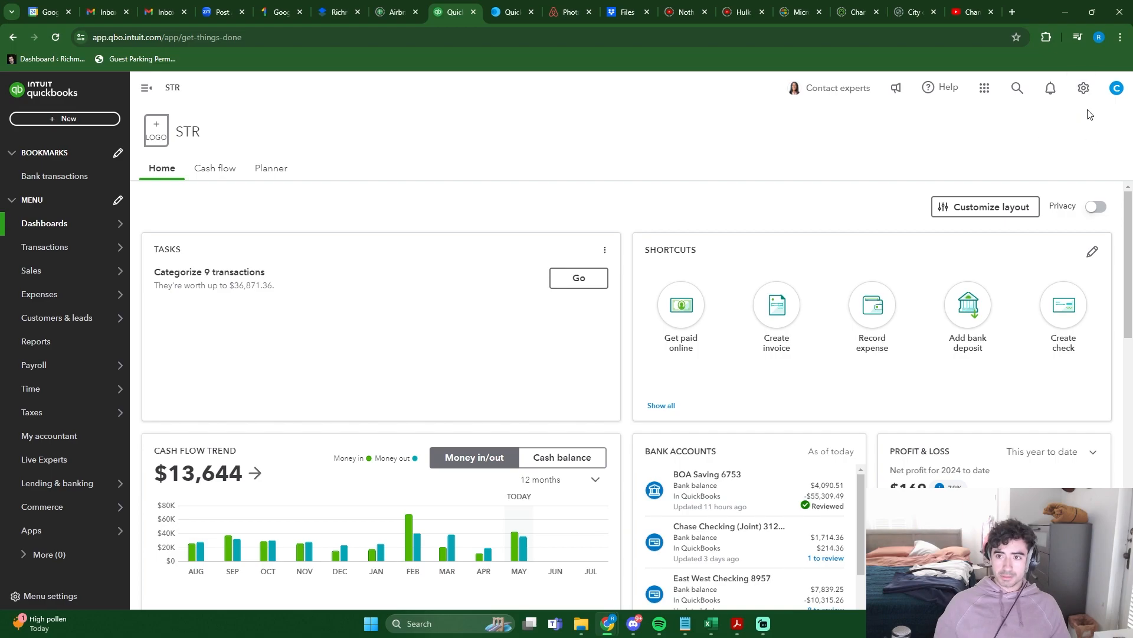
- In the advanced account settings, choose Property as the location label for location tracking under Categories
left_click(1085, 90)
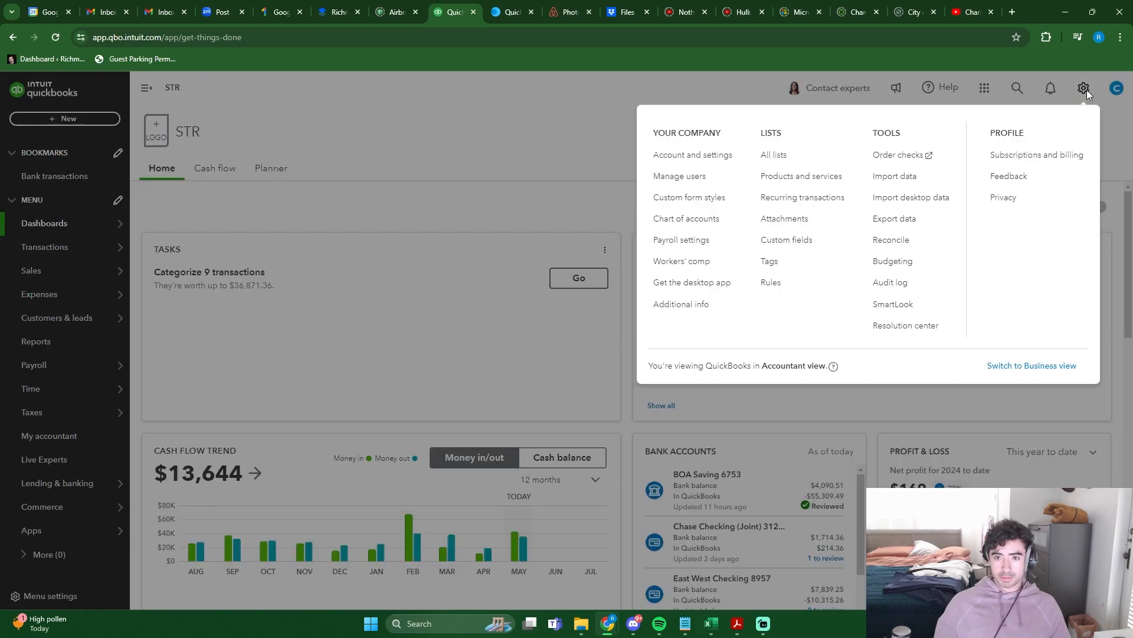
left_click(725, 154)
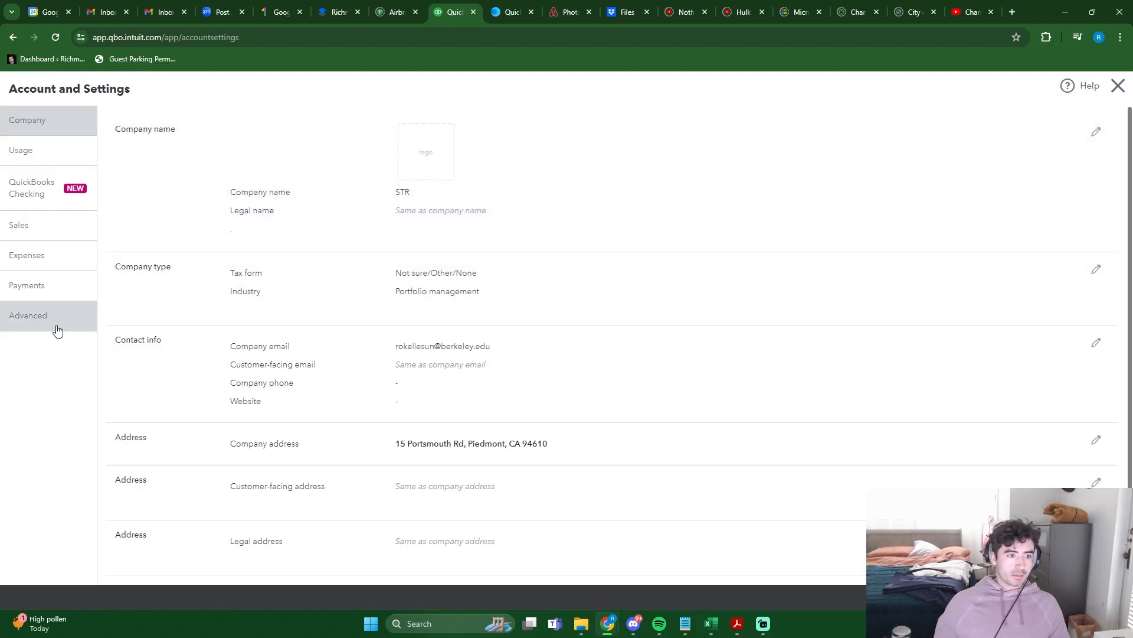
left_click(33, 322)
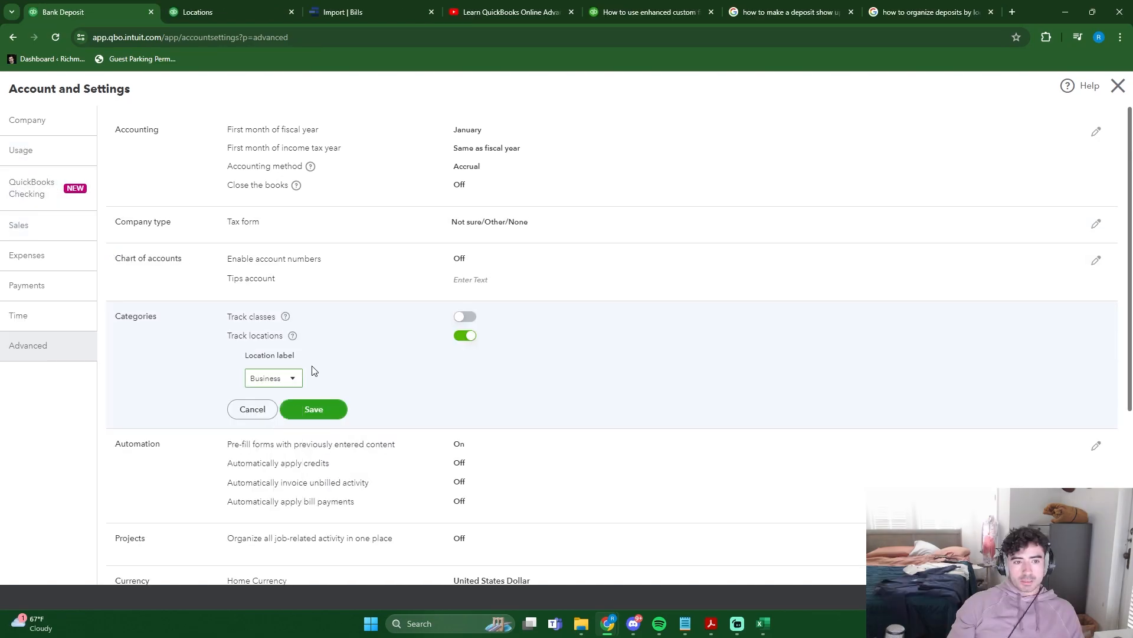
left_click(283, 377)
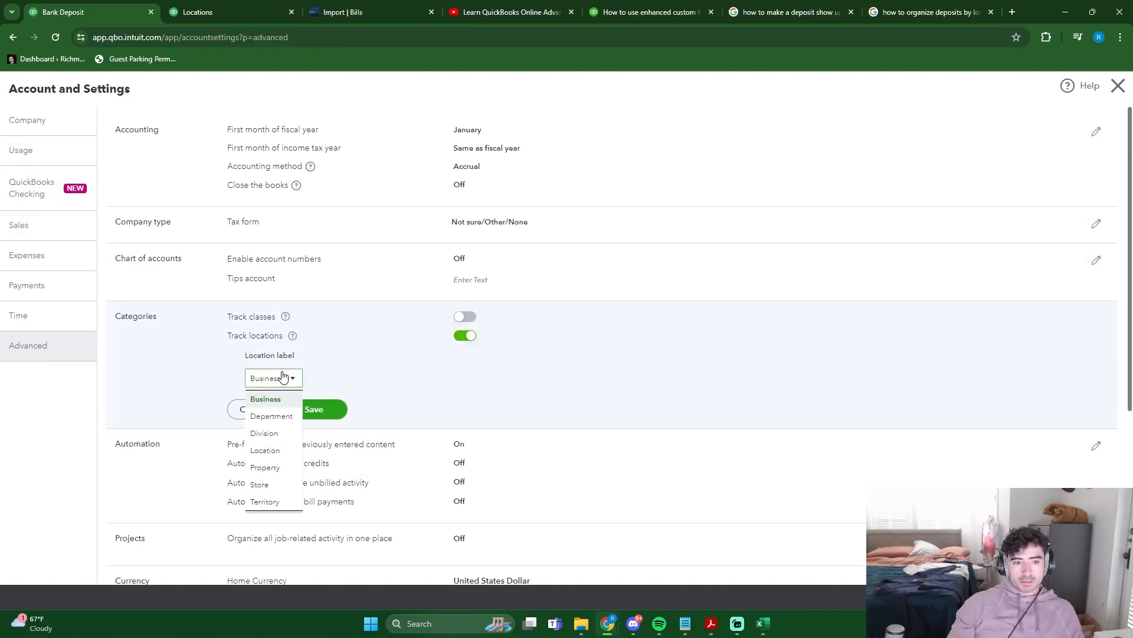
left_click(282, 468)
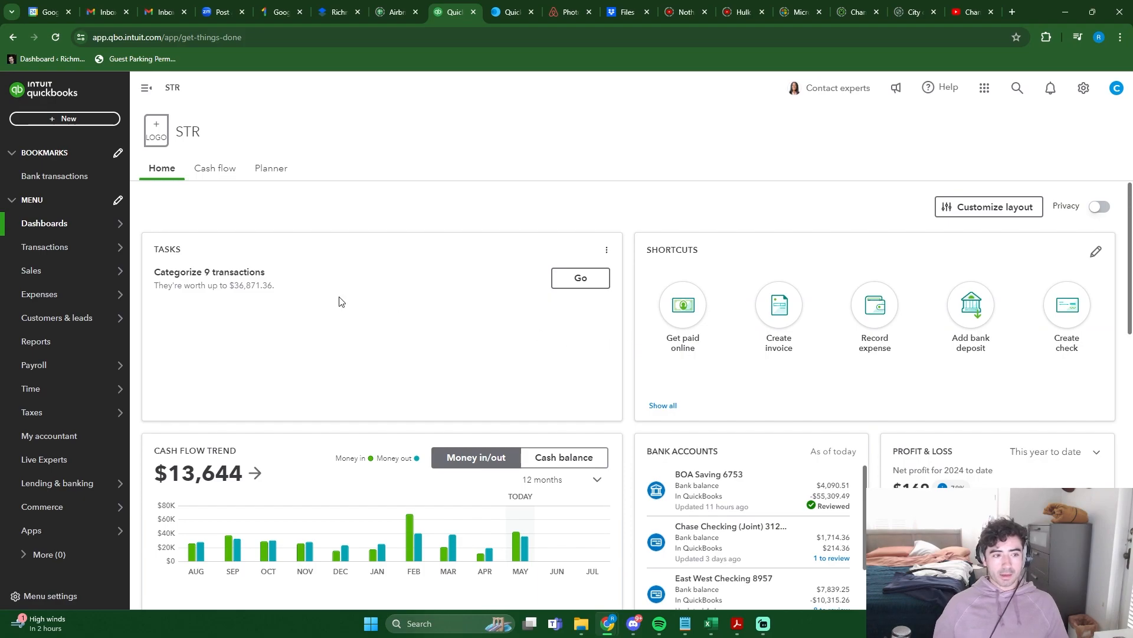
- Open the bank transactions page and look over the linked bank accounts and the transactions for review
left_click(55, 177)
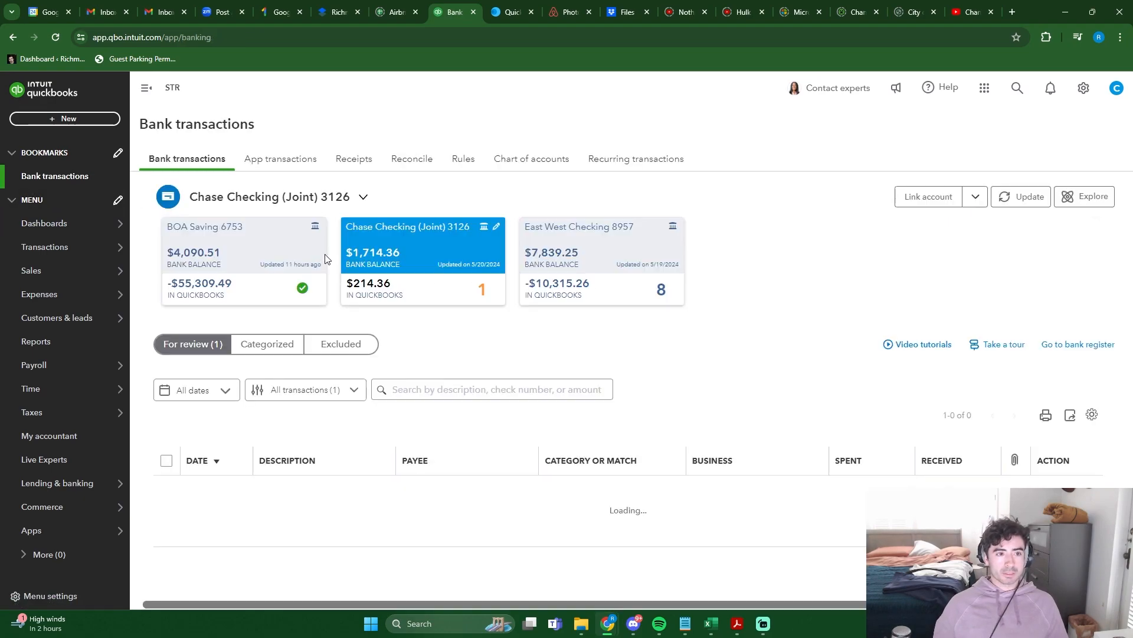
scroll(747, 381, "down", 1)
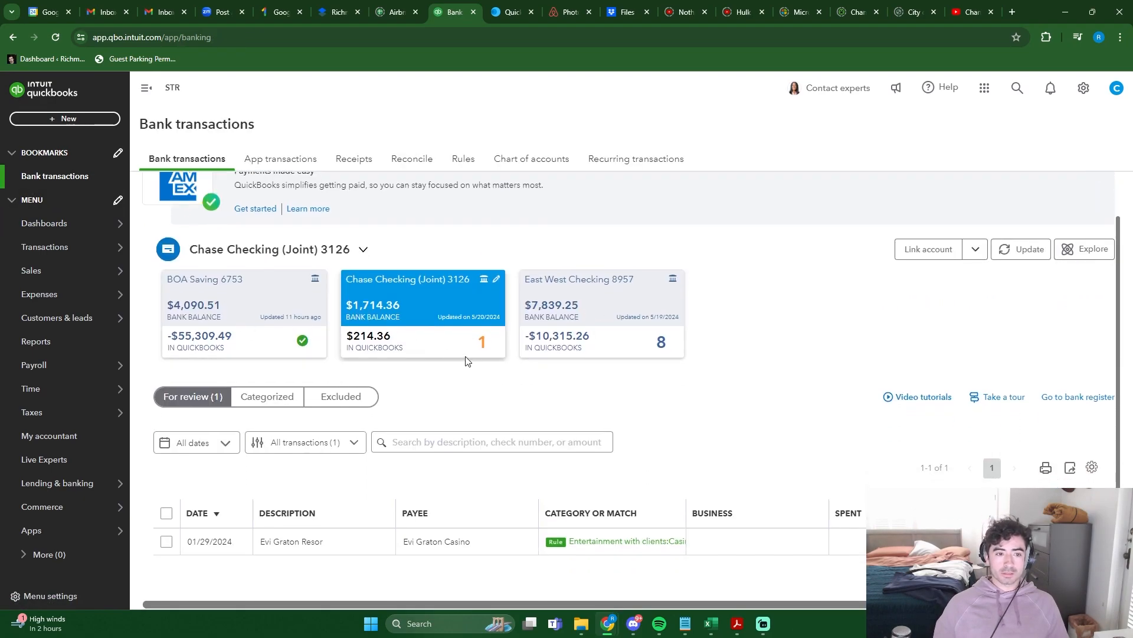
scroll(455, 358, "up", 1)
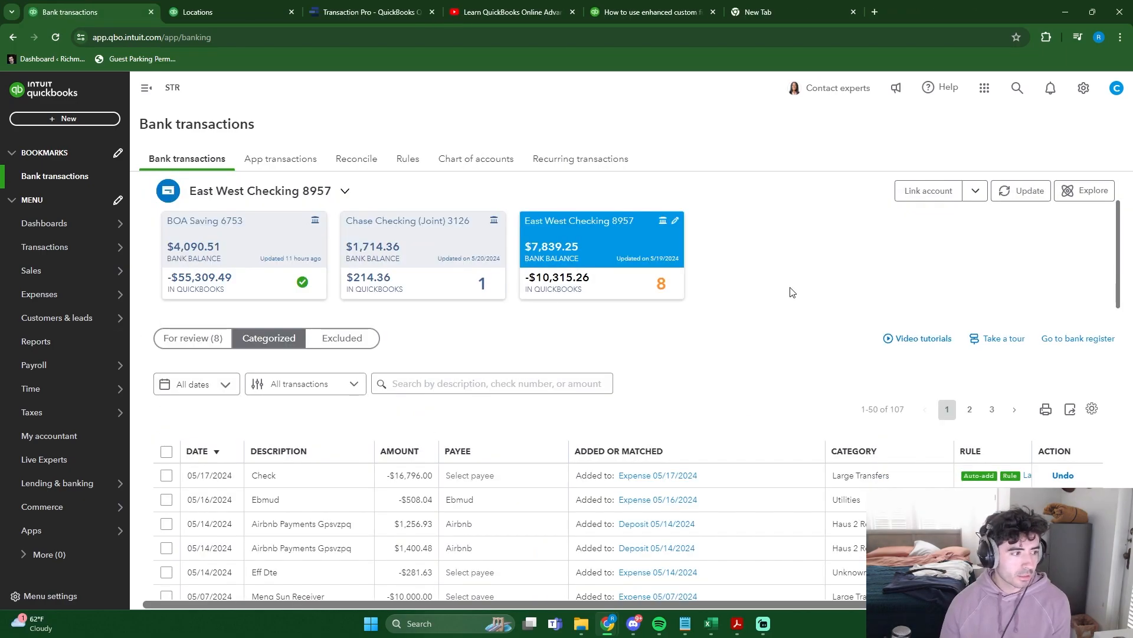
- Open the Locations list from all lists and add the locations Haus 1 and Haus 2
left_click(1082, 88)
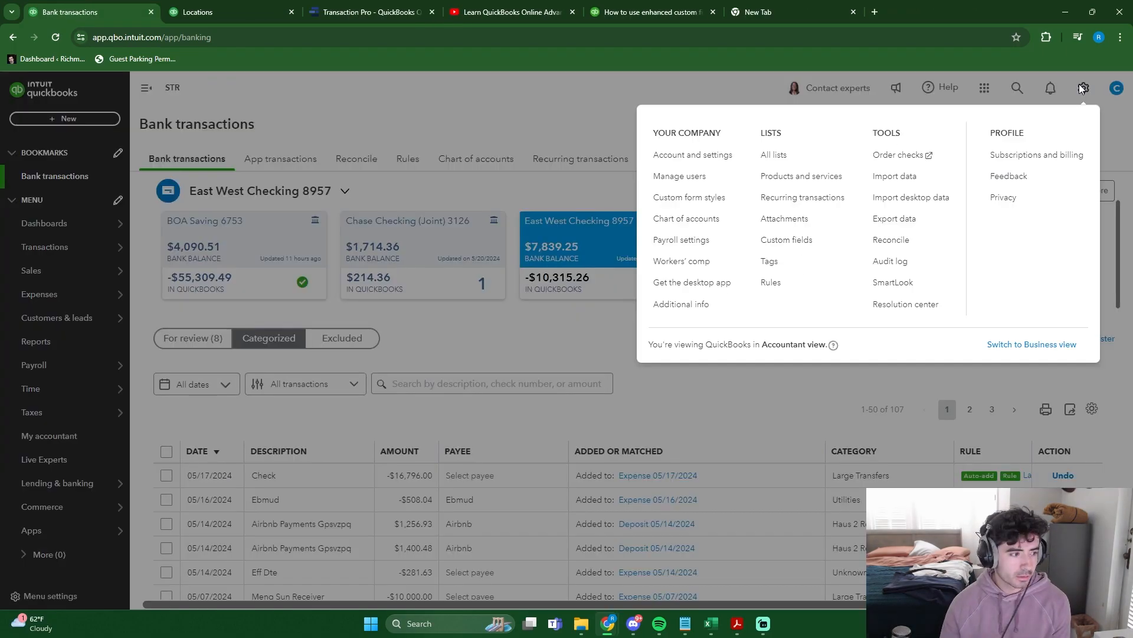
left_click(799, 160)
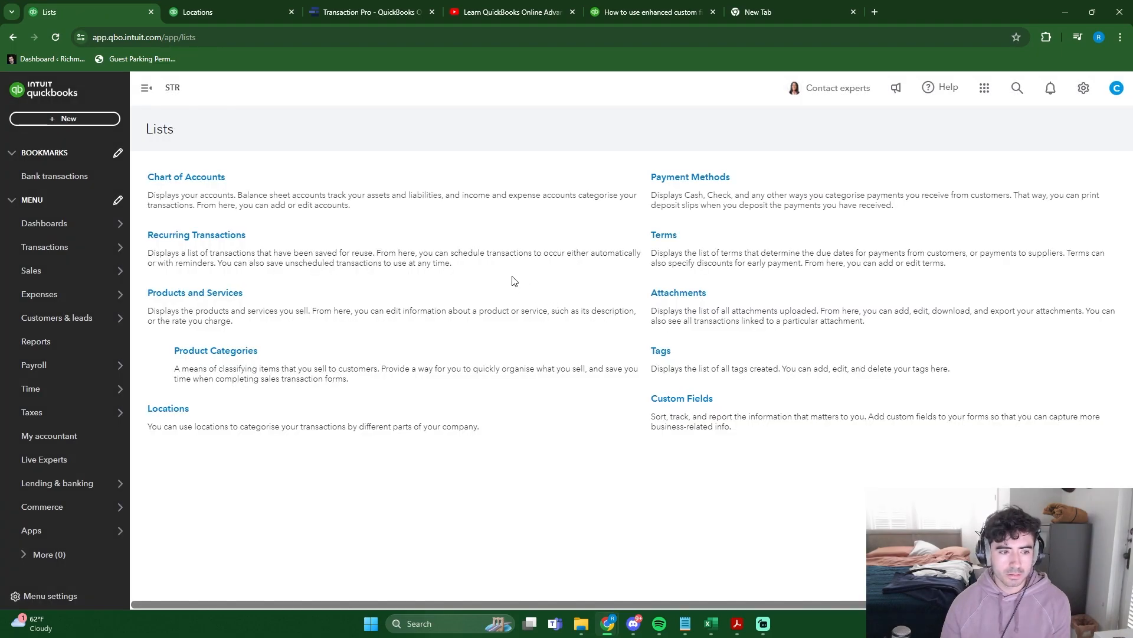
left_click(167, 409)
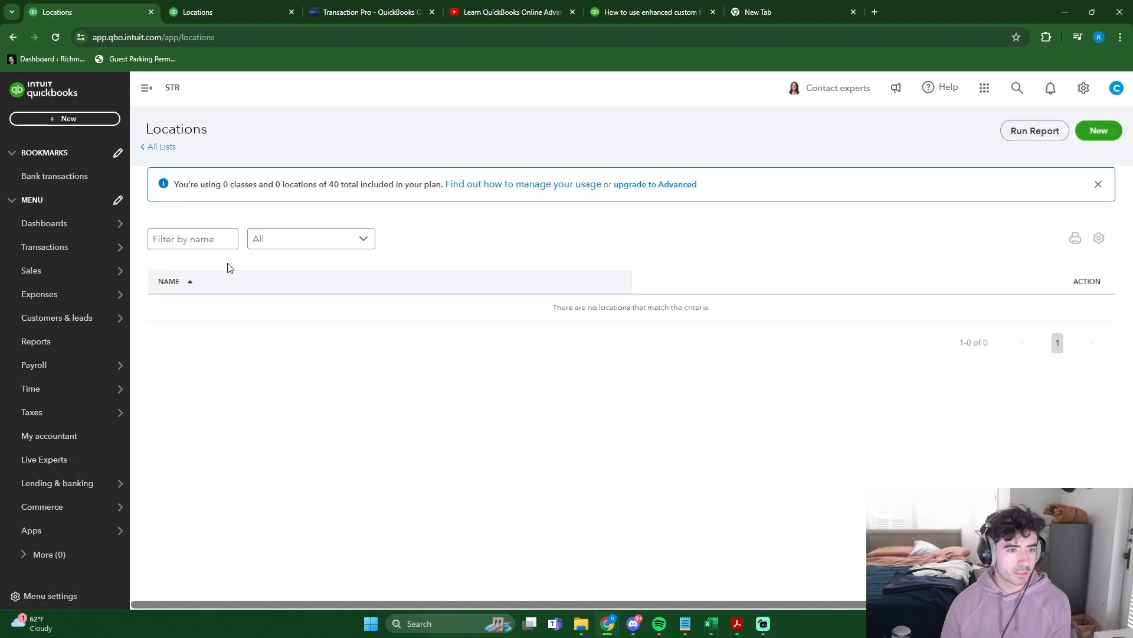
left_click(1098, 131)
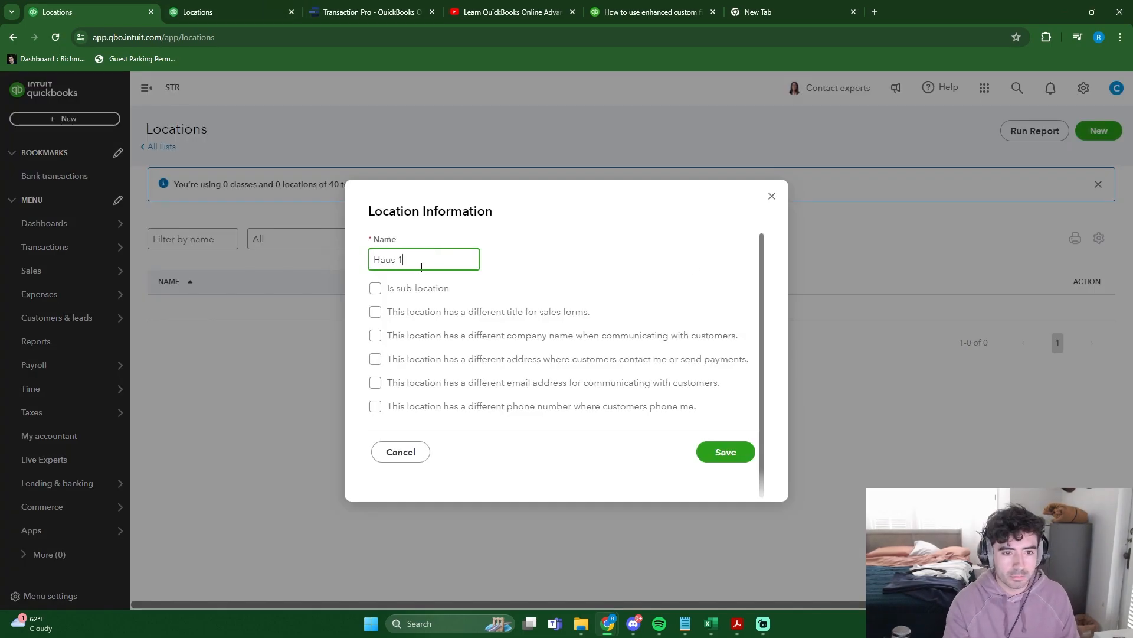
key("Return")
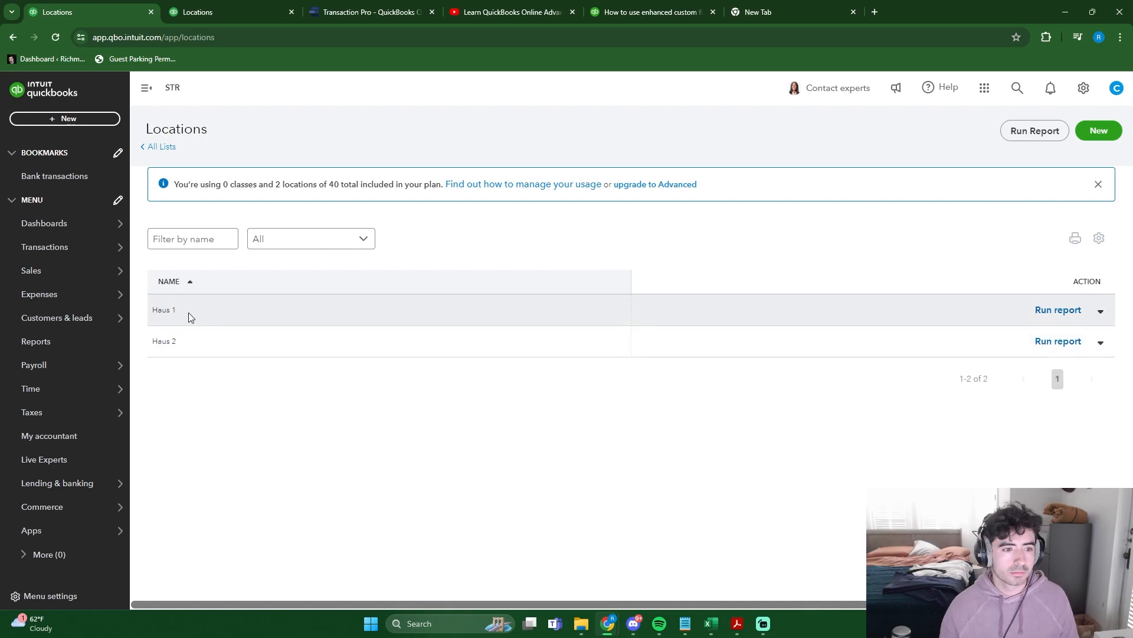
- Rename the two locations as Haus 1 (East West) and Haus 2 (Chase)
left_click(59, 179)
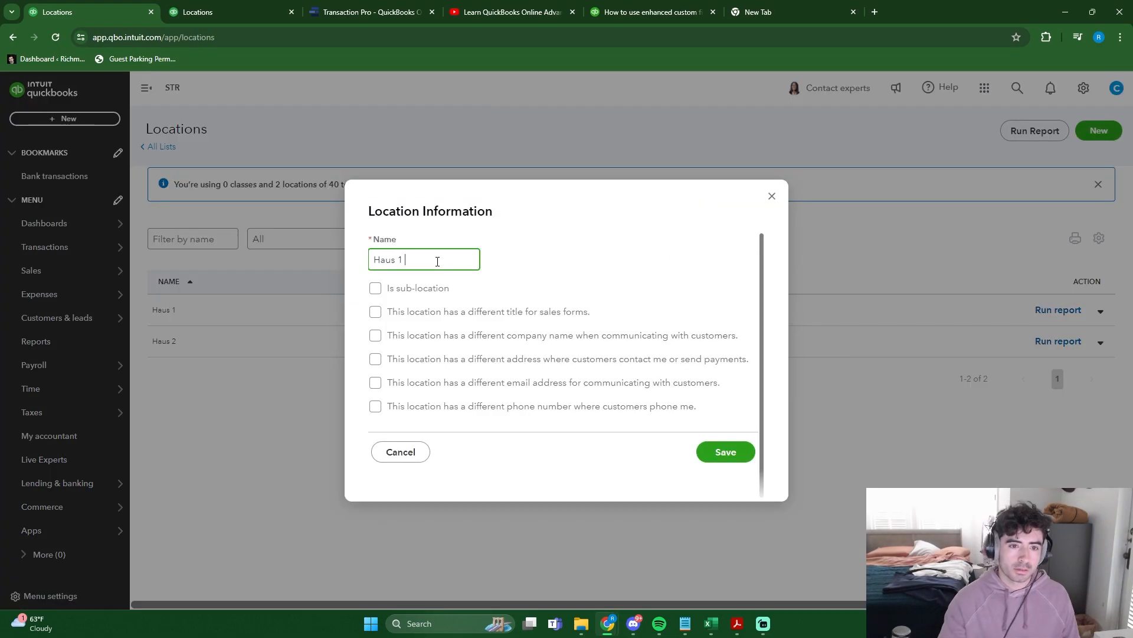
type("(C")
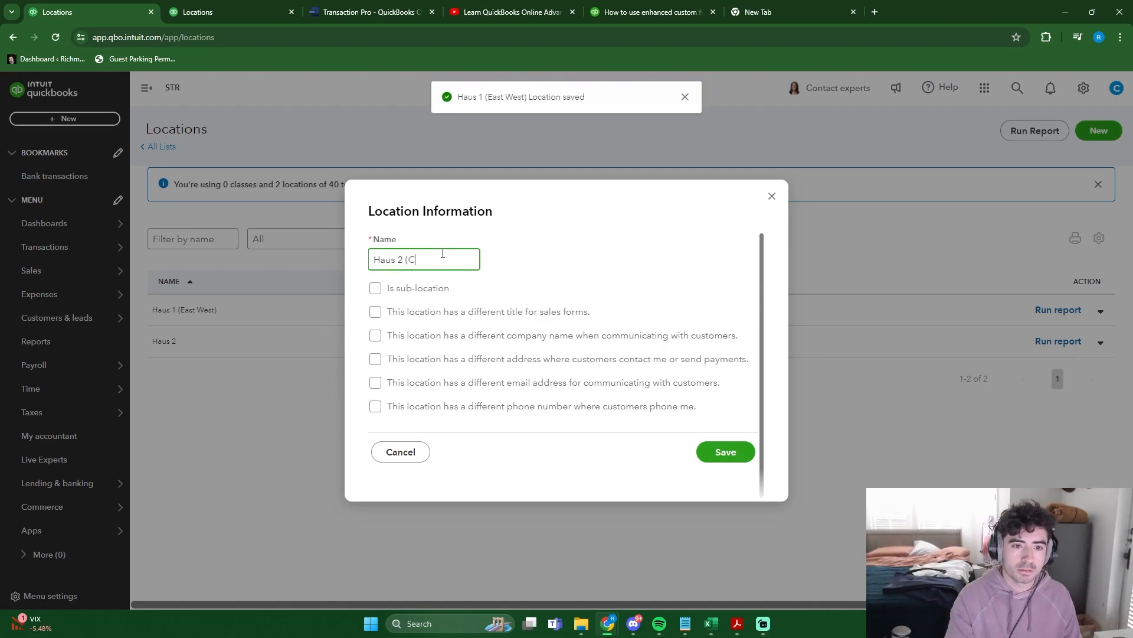
type("hase)")
key("Return")
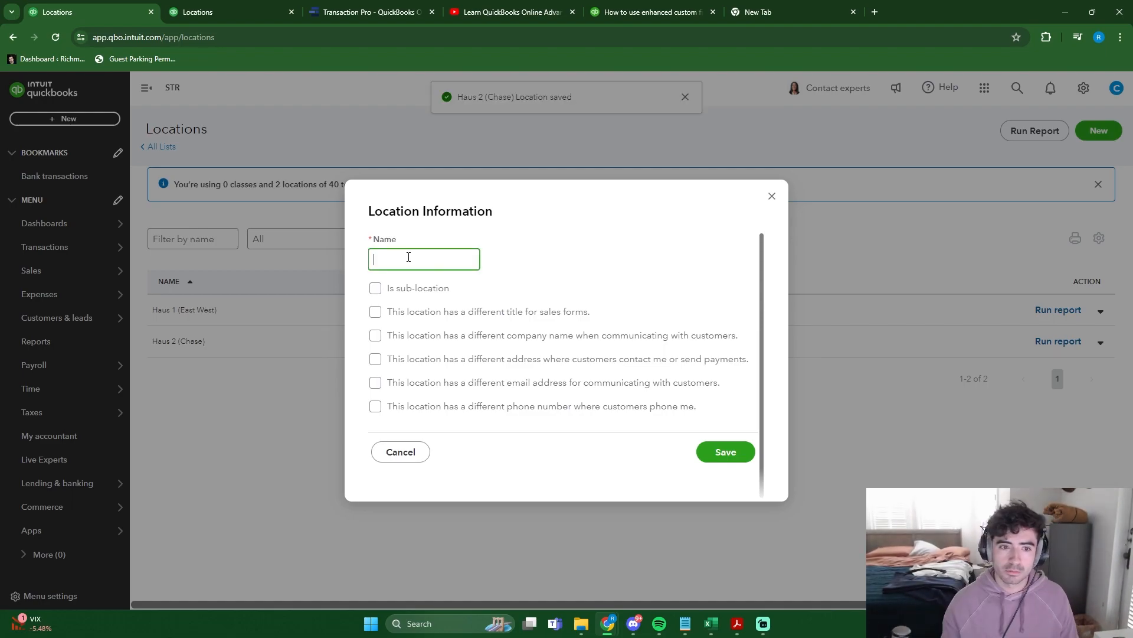
- Add a third location named Haus 3 (BofA)
type("Hau")
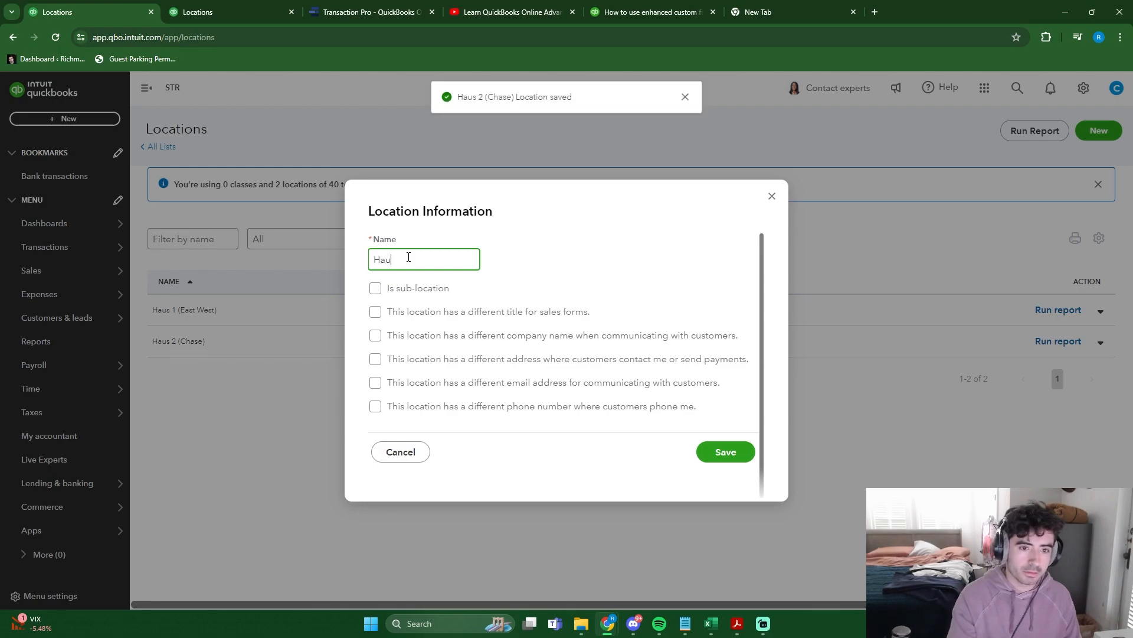
type("s 3 (BofA)")
key("Return")
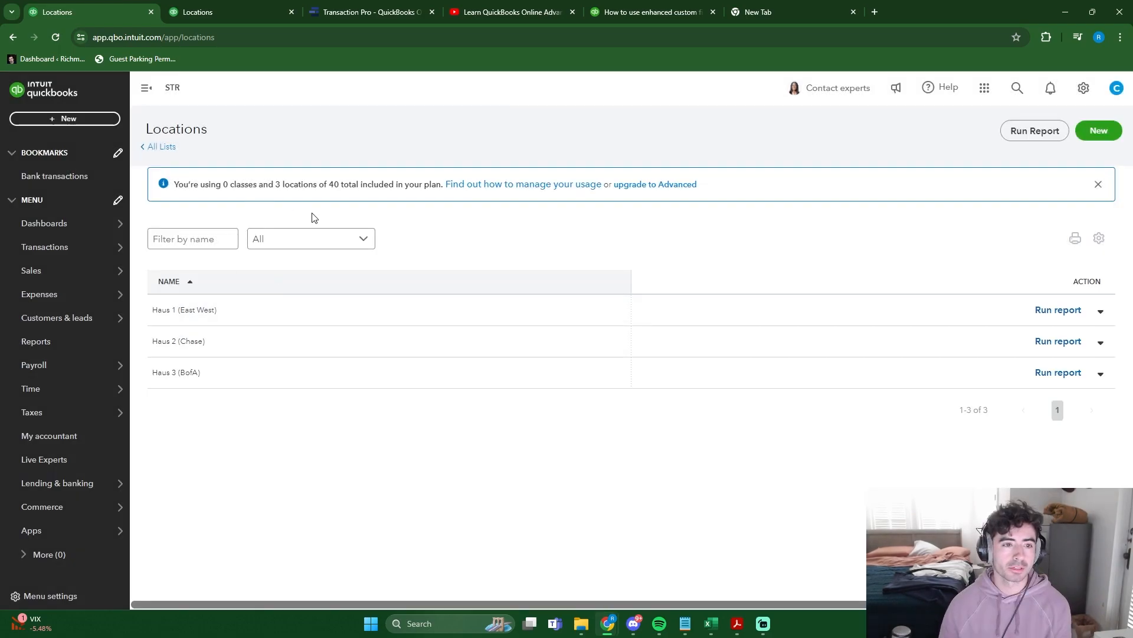
- Examine the notice about how many classes and locations are used and included in the plan
left_click_drag(176, 184, 438, 184)
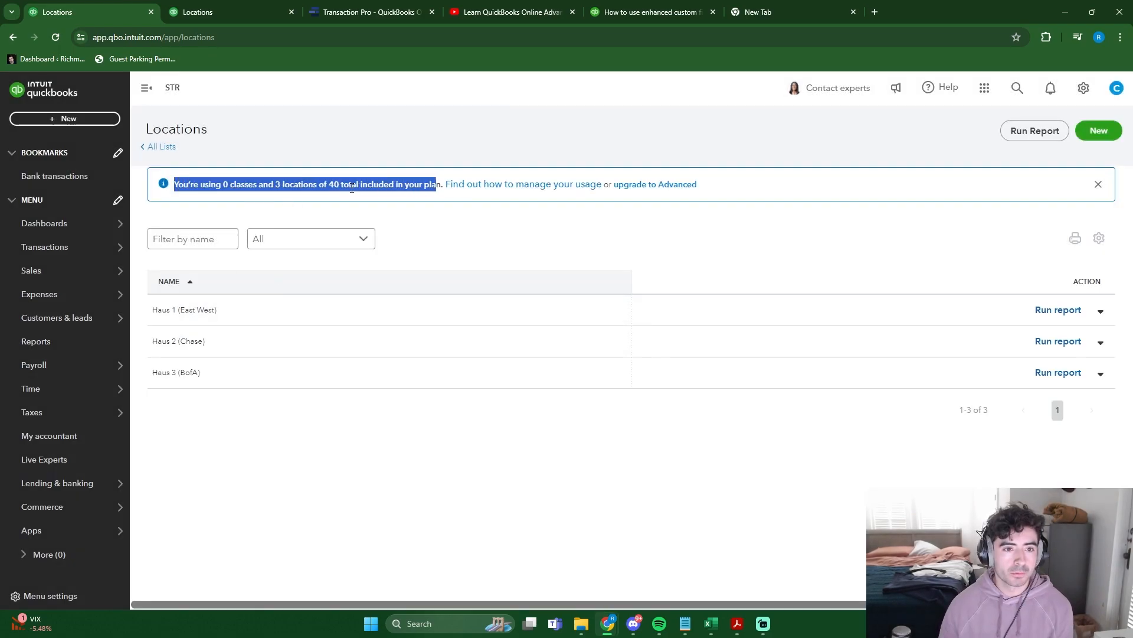
left_click(331, 185)
left_click_drag(332, 186, 443, 185)
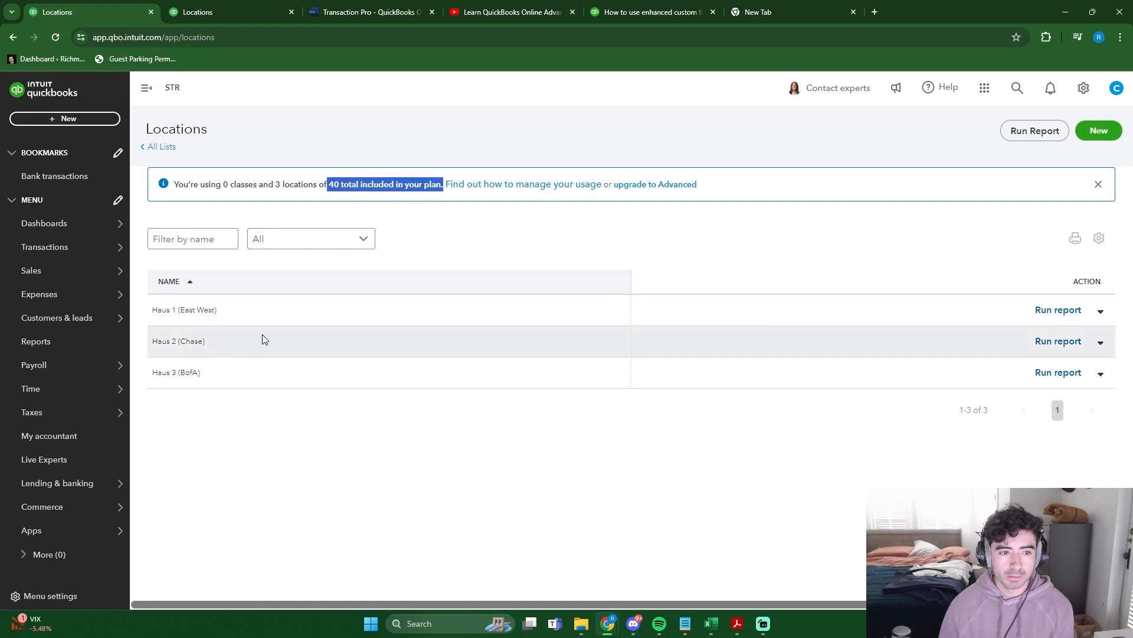
left_click(305, 203)
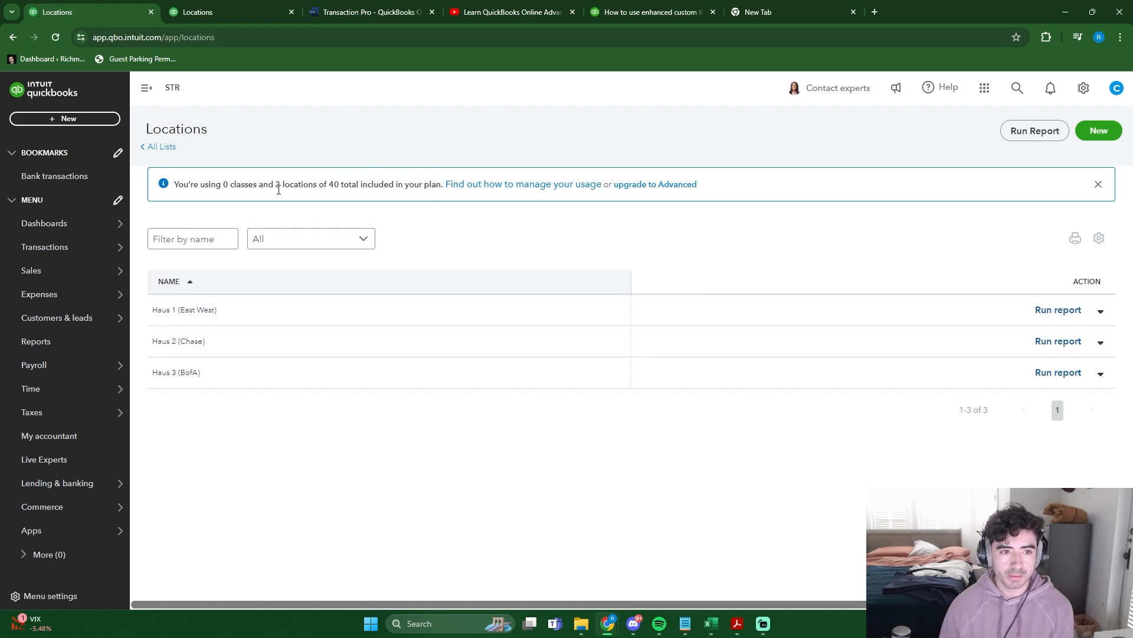
left_click_drag(274, 187, 317, 185)
left_click(358, 213)
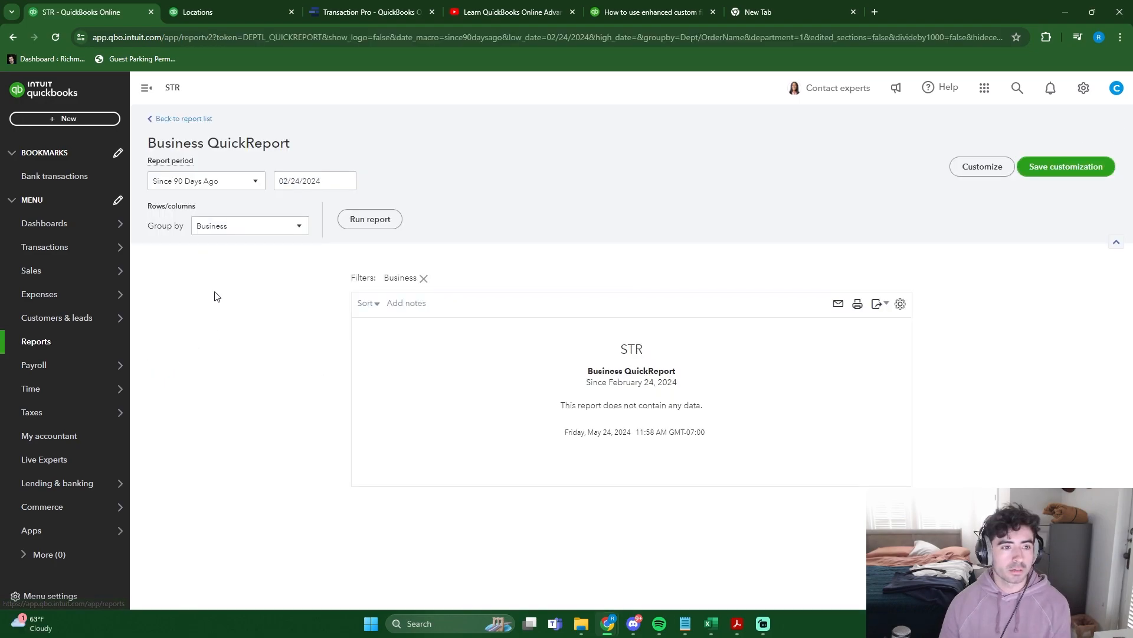
- View the Profit and Loss report for the whole company and return to the list of reports
left_click(58, 341)
left_click(228, 394)
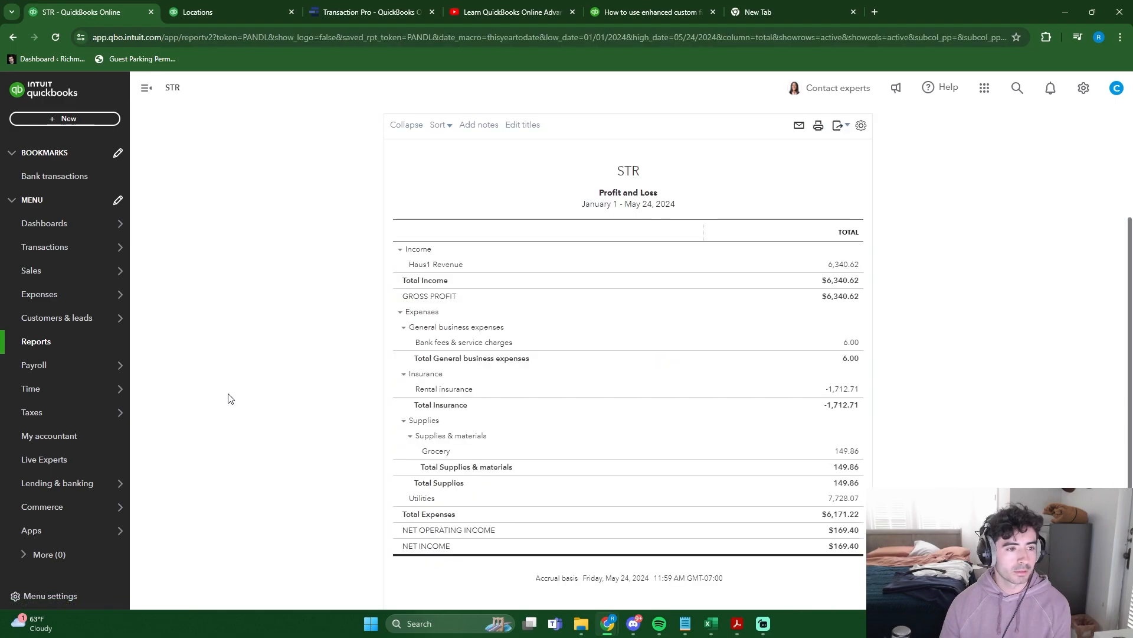
left_click(59, 340)
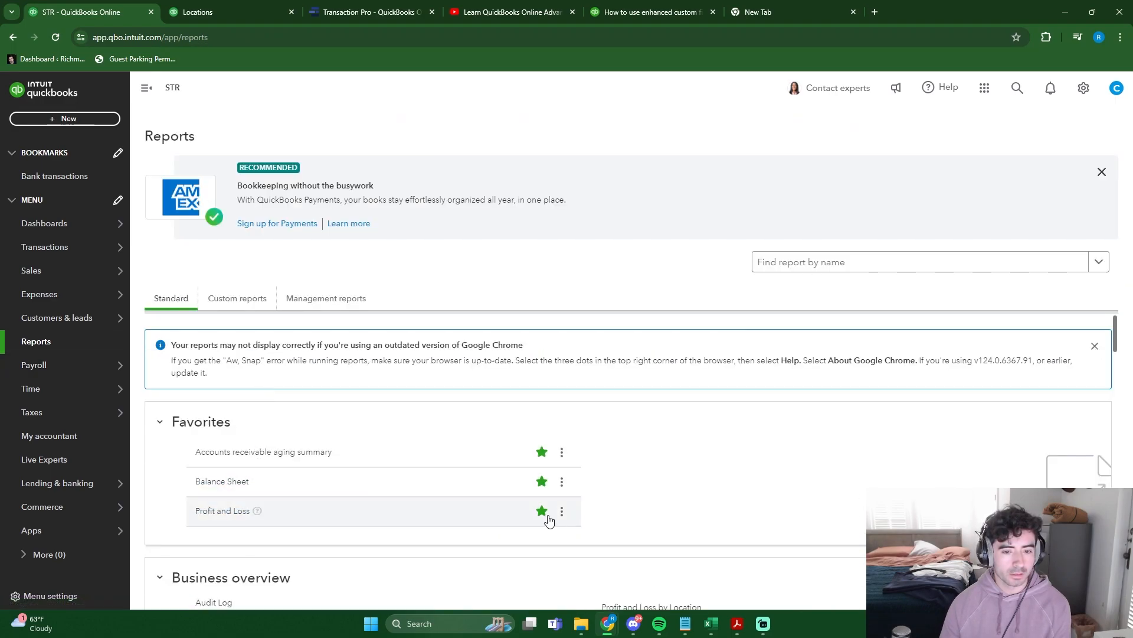
- Open the customization options of the Profit and Loss report and check which column breakdowns are available
scroll(324, 413, "down", 5)
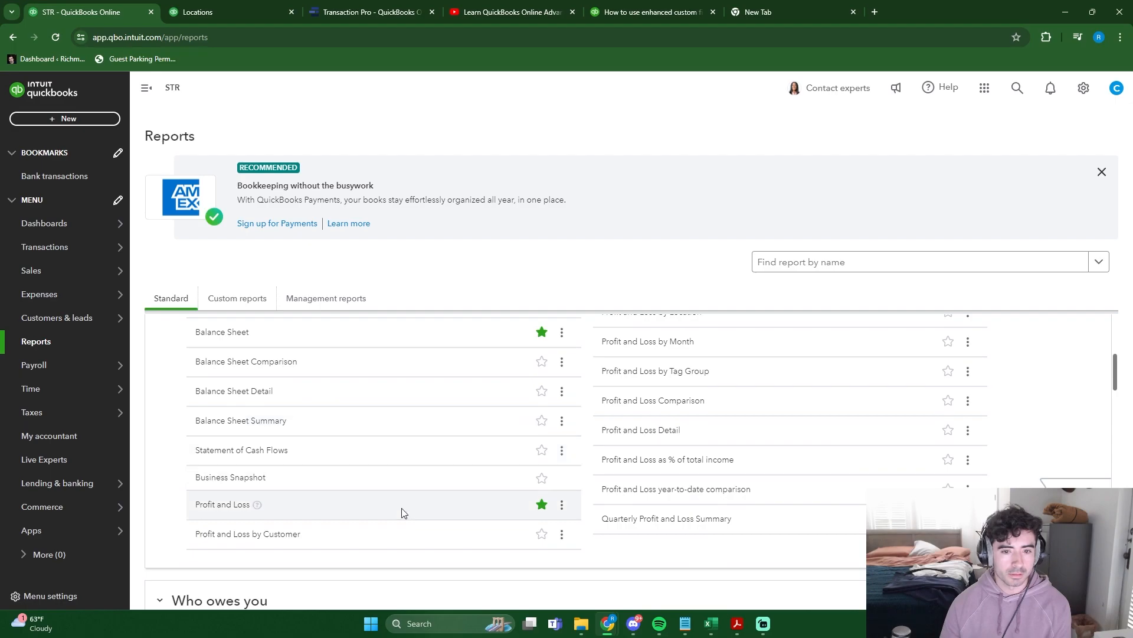
left_click(232, 505)
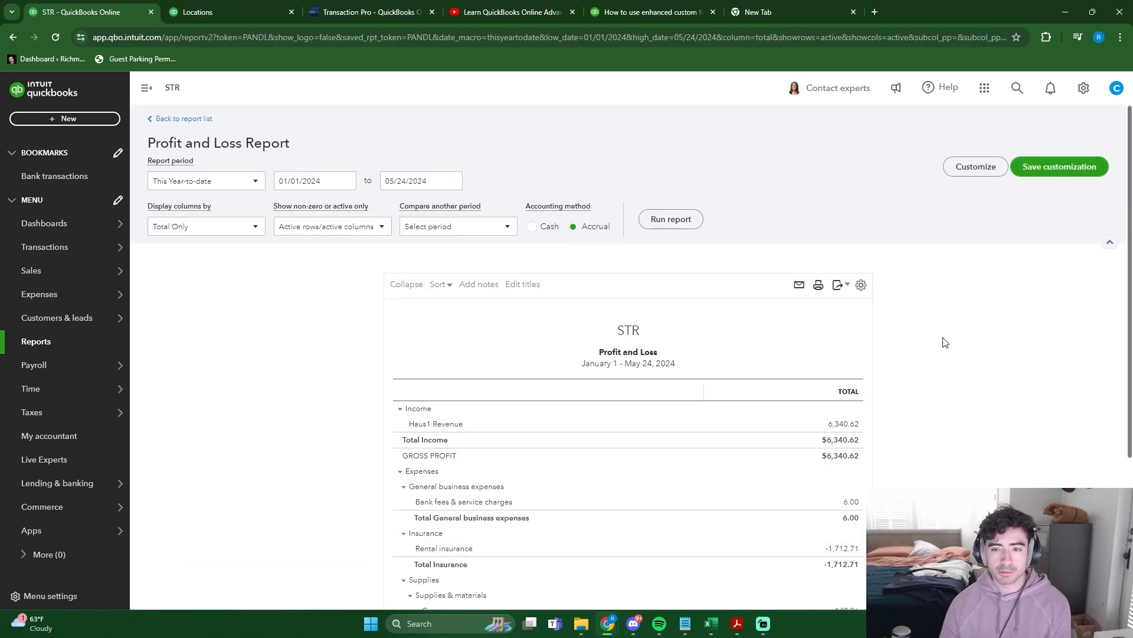
left_click(976, 168)
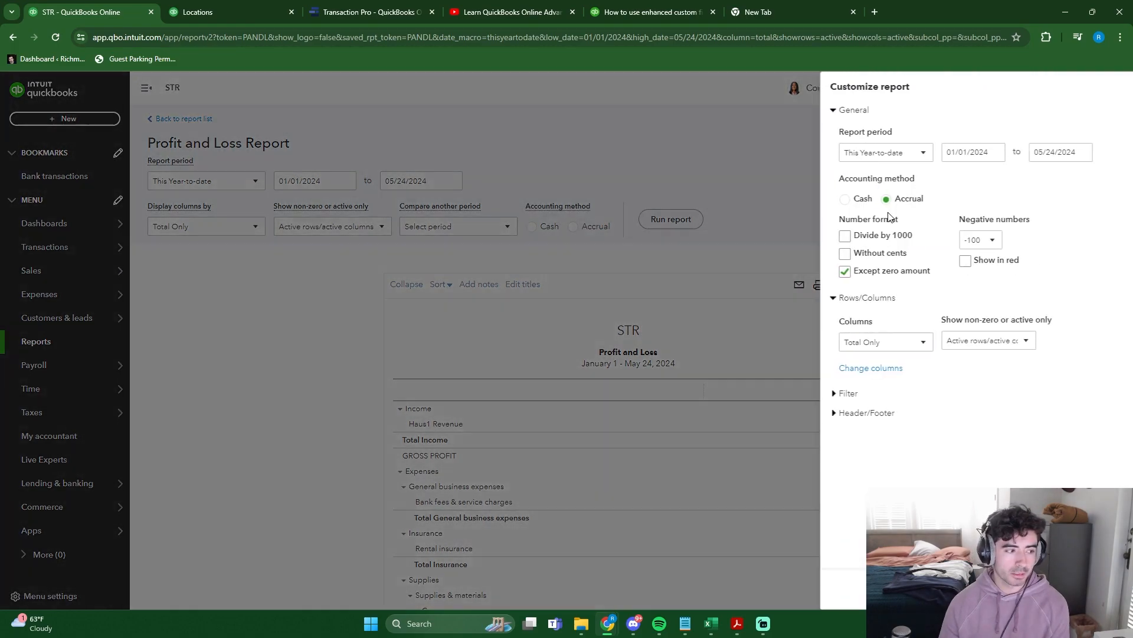
left_click(862, 348)
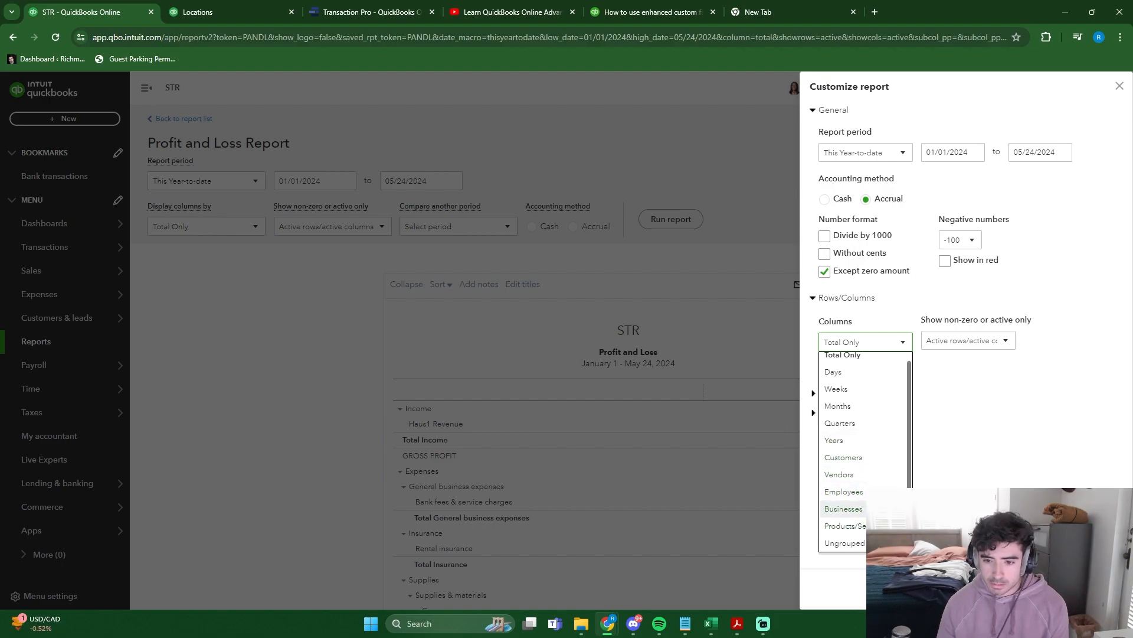
- Search the reports for "prof", open Profit and Loss by Location, and review the figures per location
left_click(65, 342)
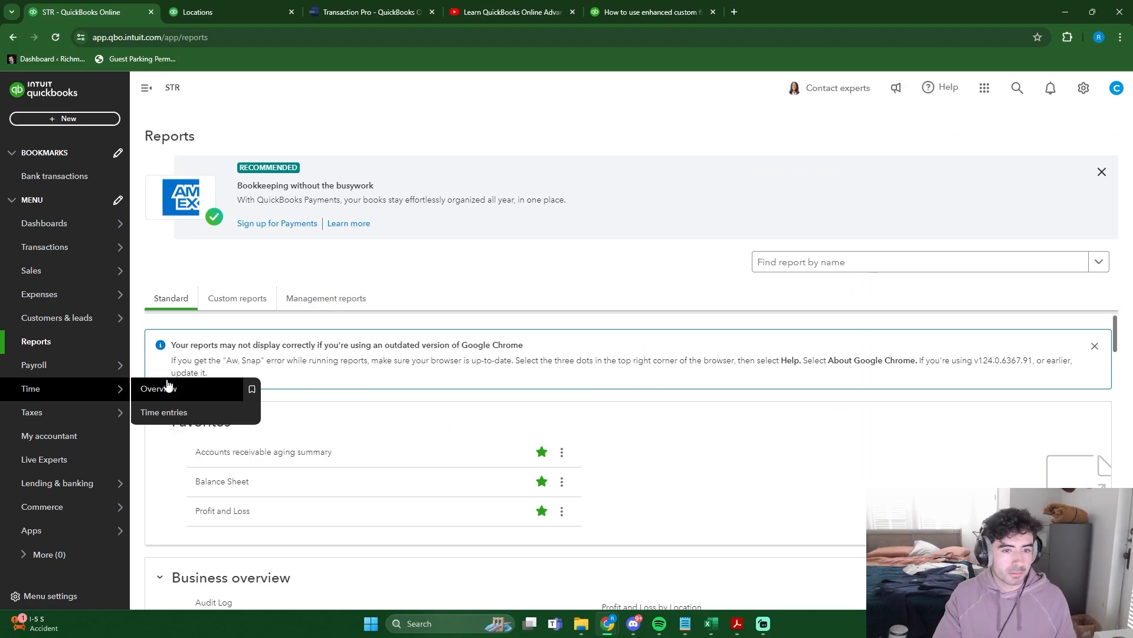
left_click(832, 262)
type("prof")
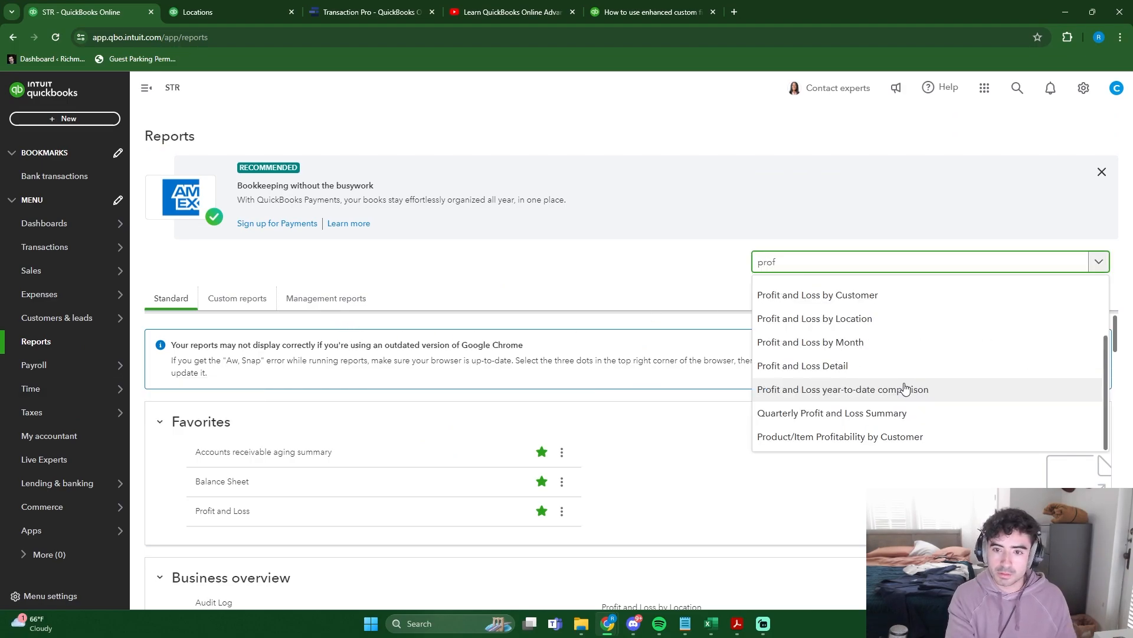
left_click(931, 318)
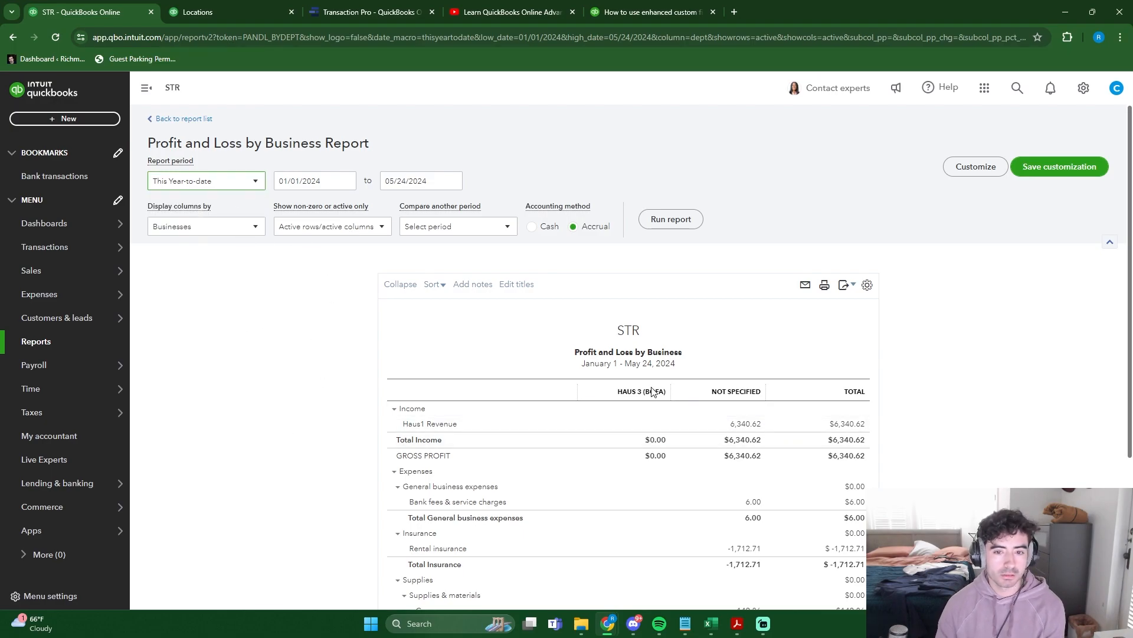
scroll(652, 391, "down", 3)
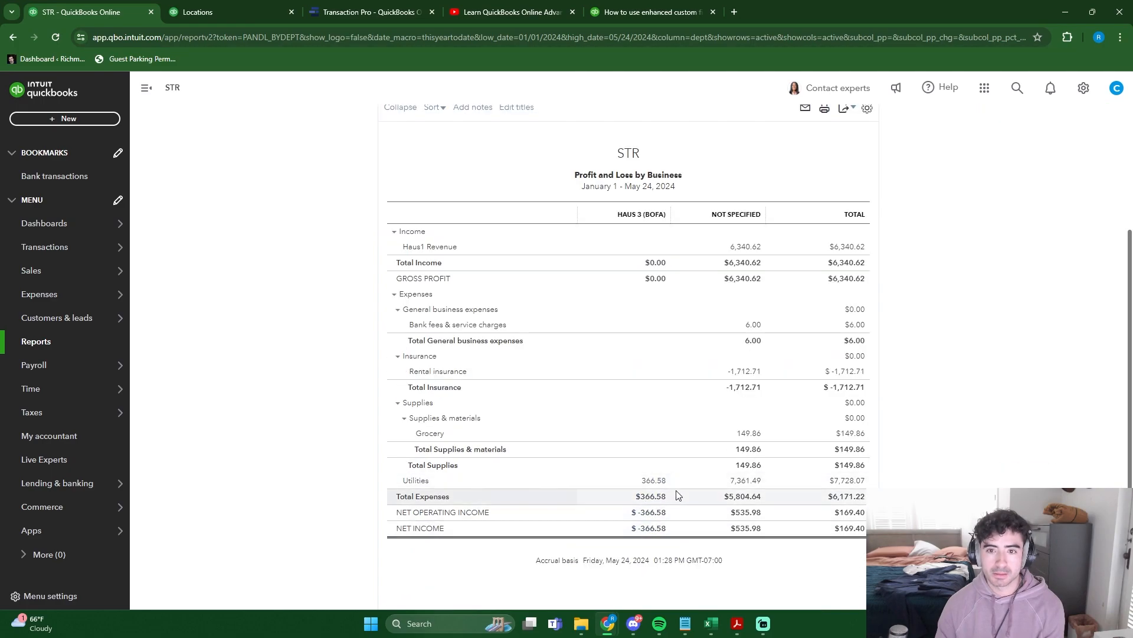
scroll(678, 493, "down", 1)
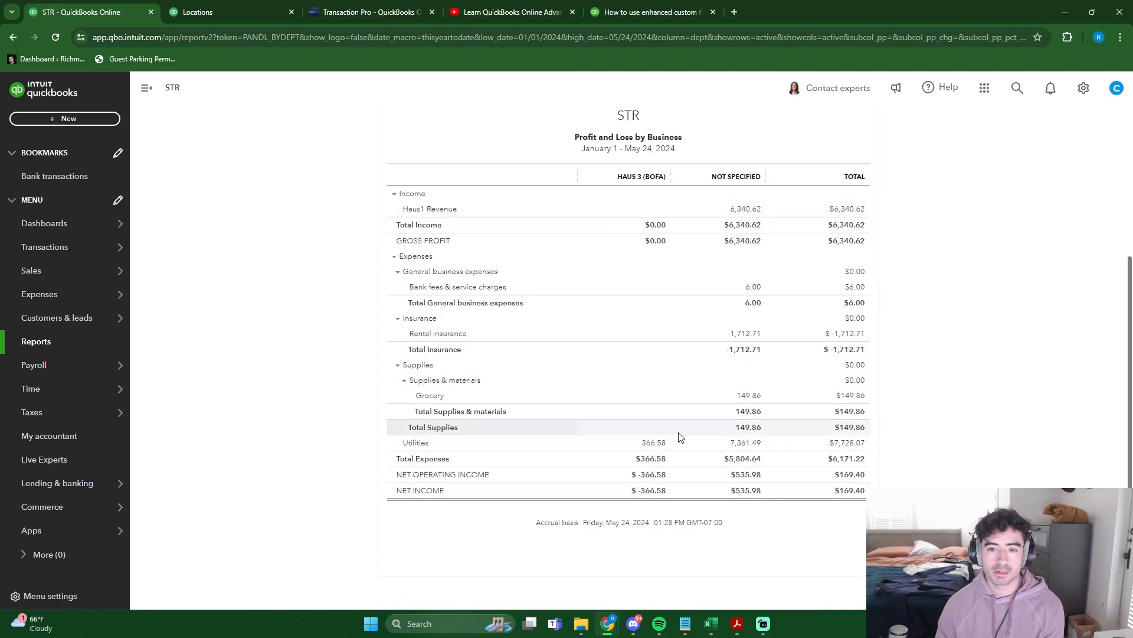
scroll(702, 401, "up", 1)
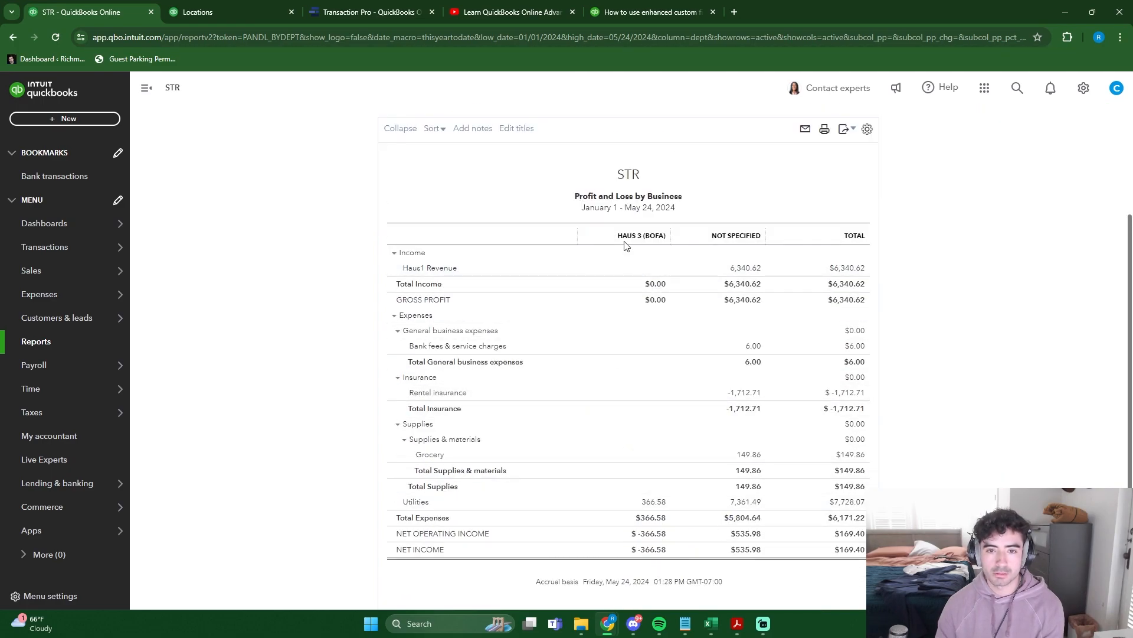
scroll(305, 405, "up", 3)
- Assign the location Haus 2 (Chase) to the categorized 04/27/2024 Pacific Gas & Electric expense in the Chase Checking account
left_click(54, 175)
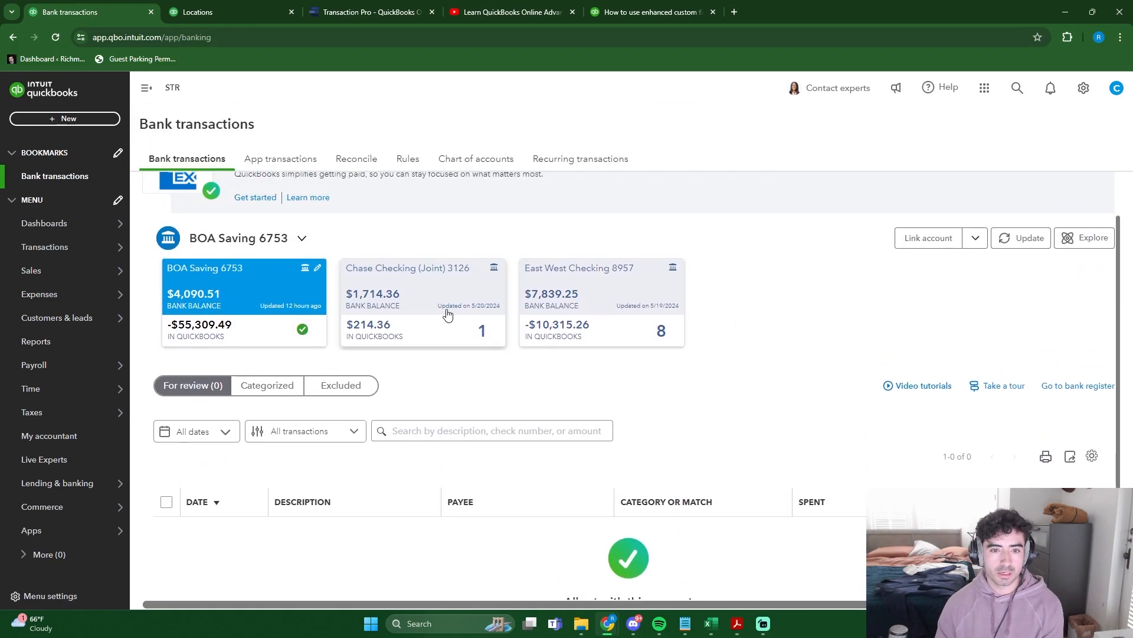
left_click(425, 310)
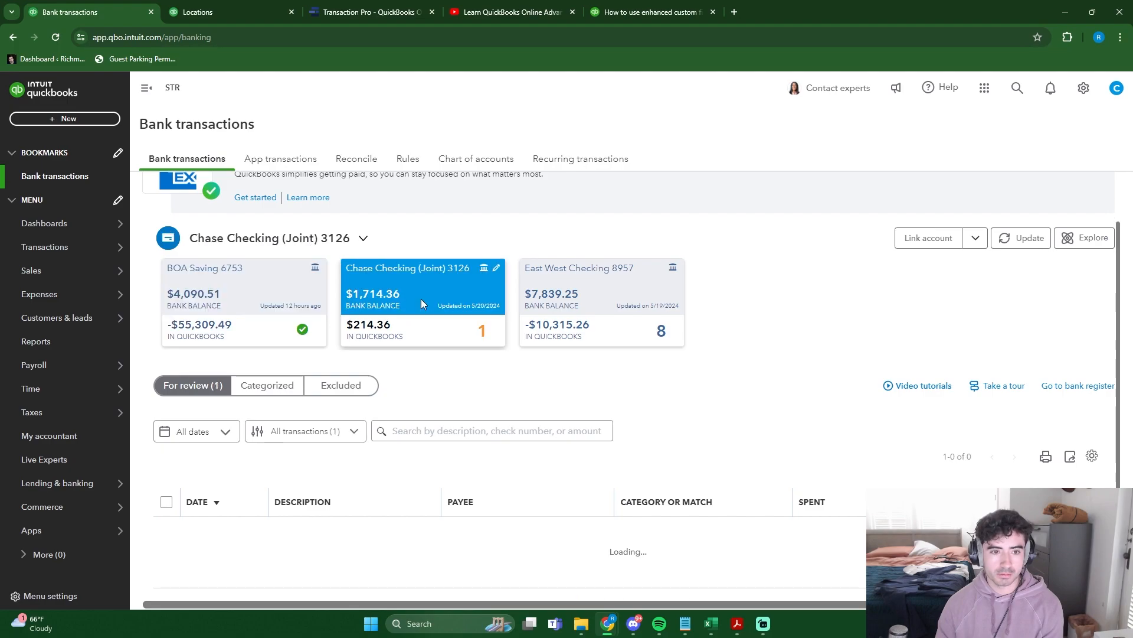
left_click(290, 393)
scroll(290, 393, "down", 5)
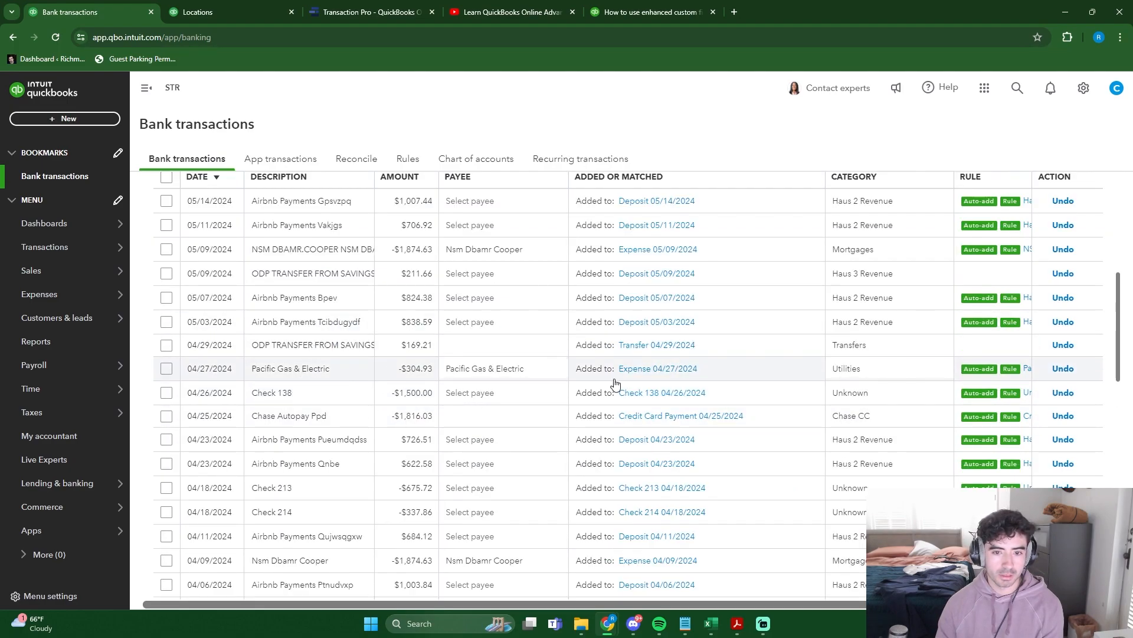
left_click(668, 372)
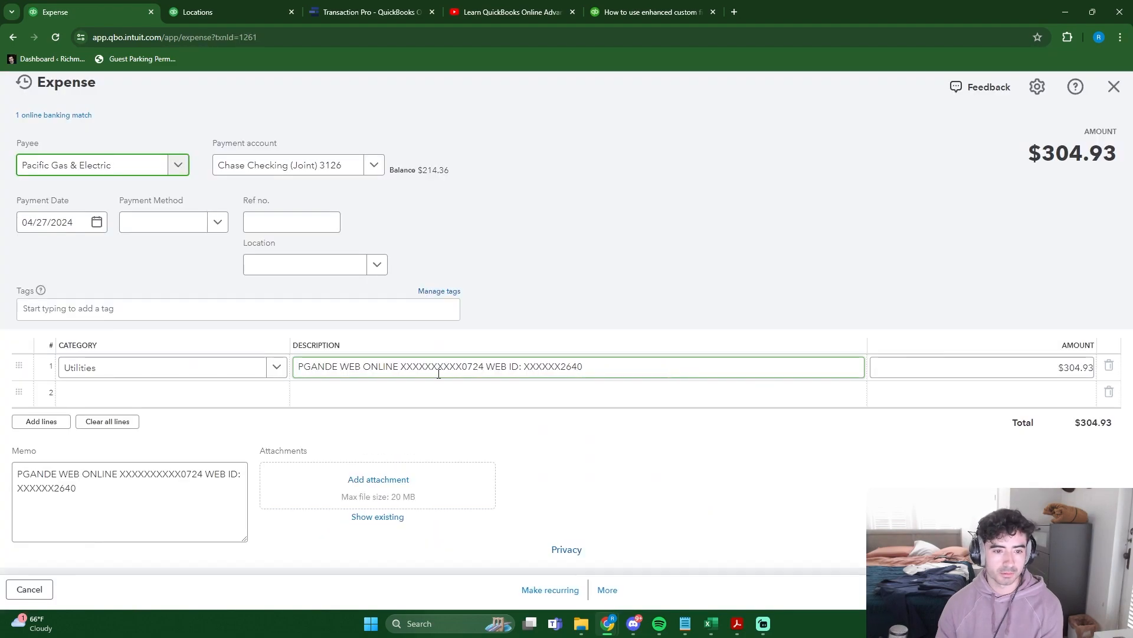
left_click(302, 263)
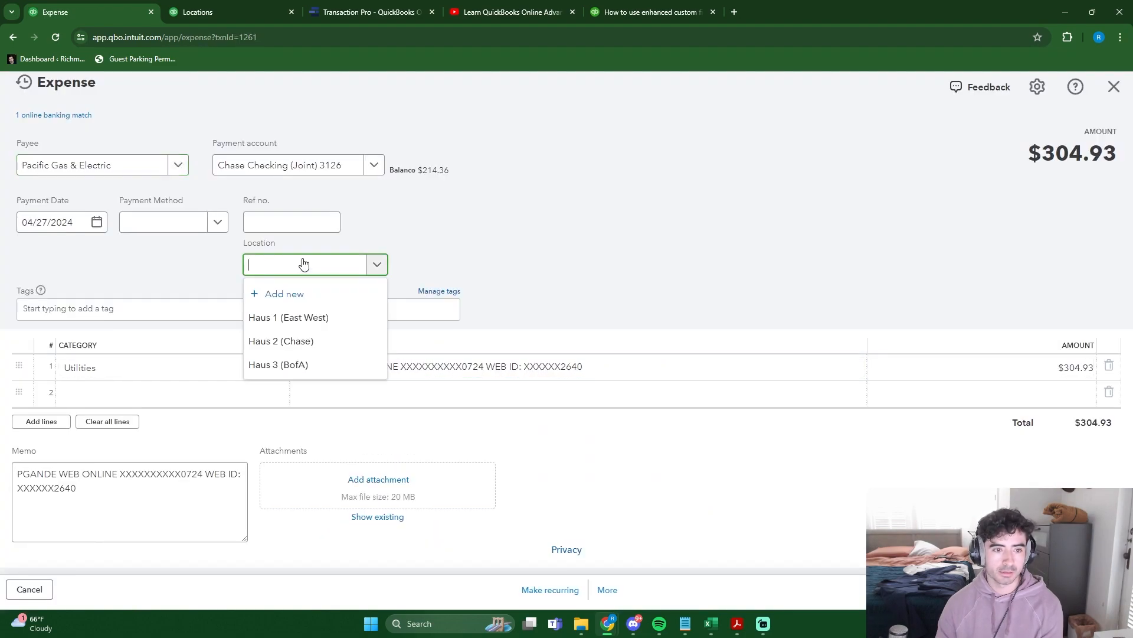
left_click(312, 343)
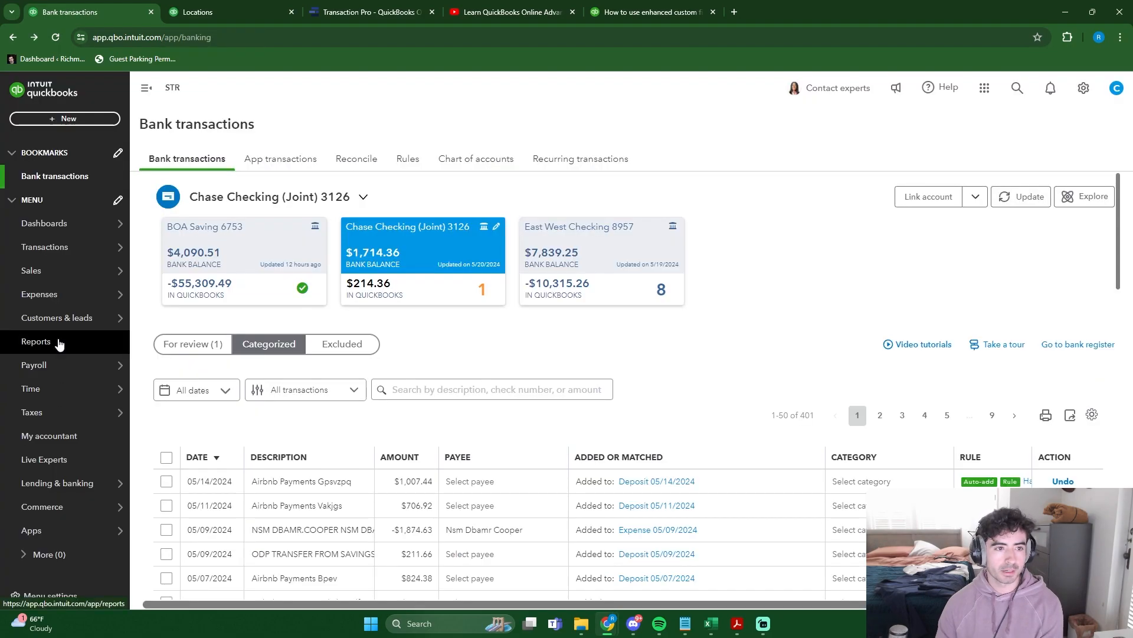
- Run the Profit and Loss report with columns by Businesses and review the expenses assigned to each house
left_click(59, 343)
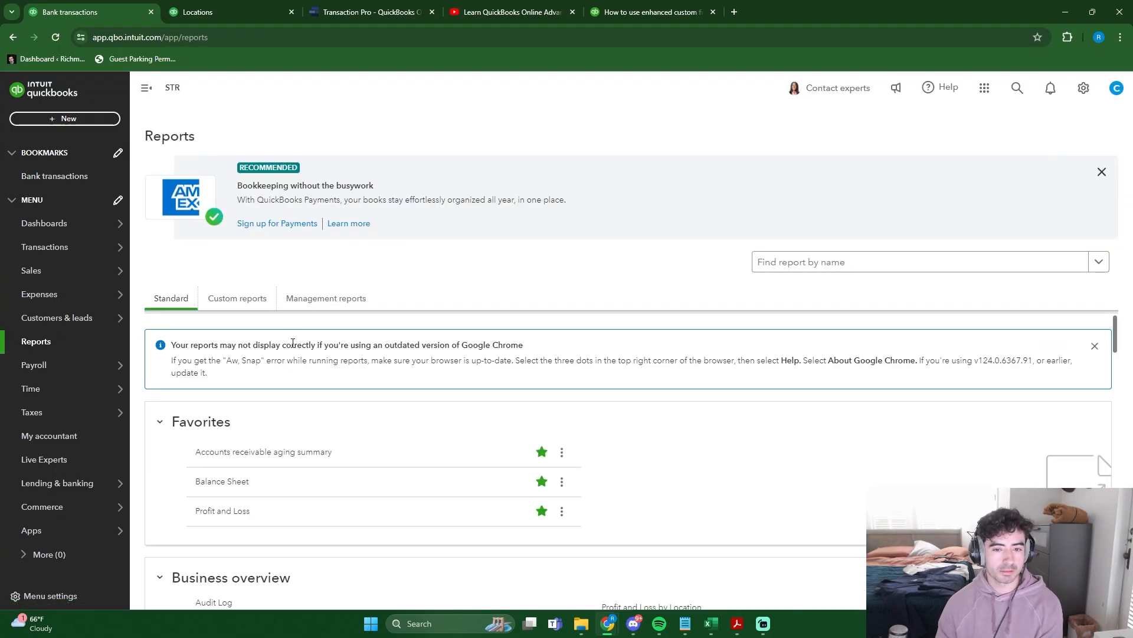
scroll(293, 347, "down", 2)
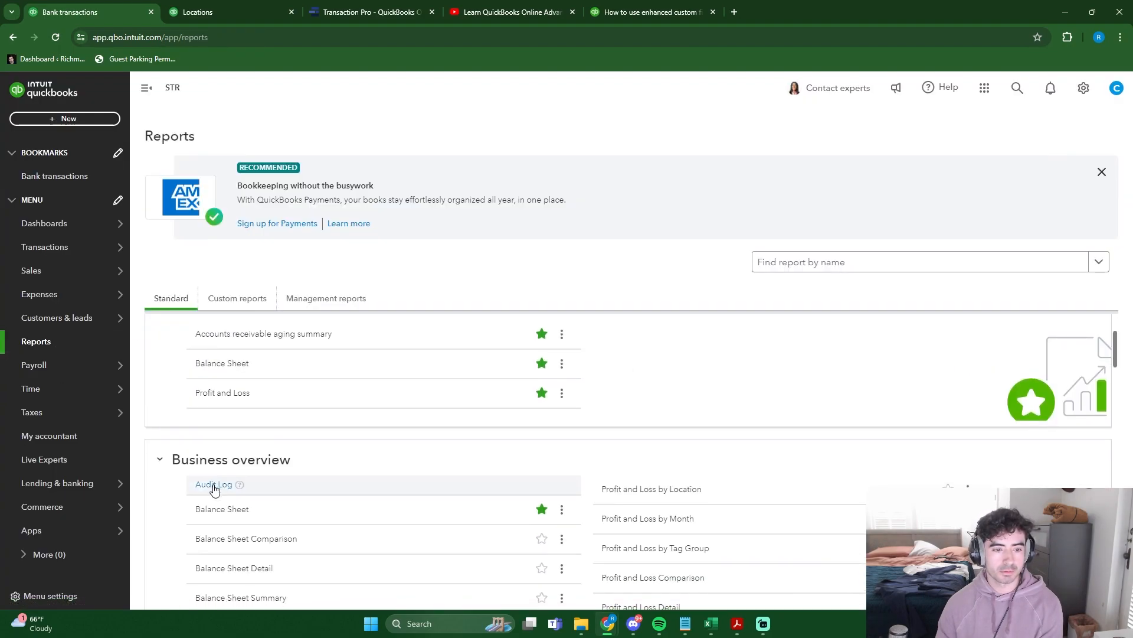
left_click(215, 486)
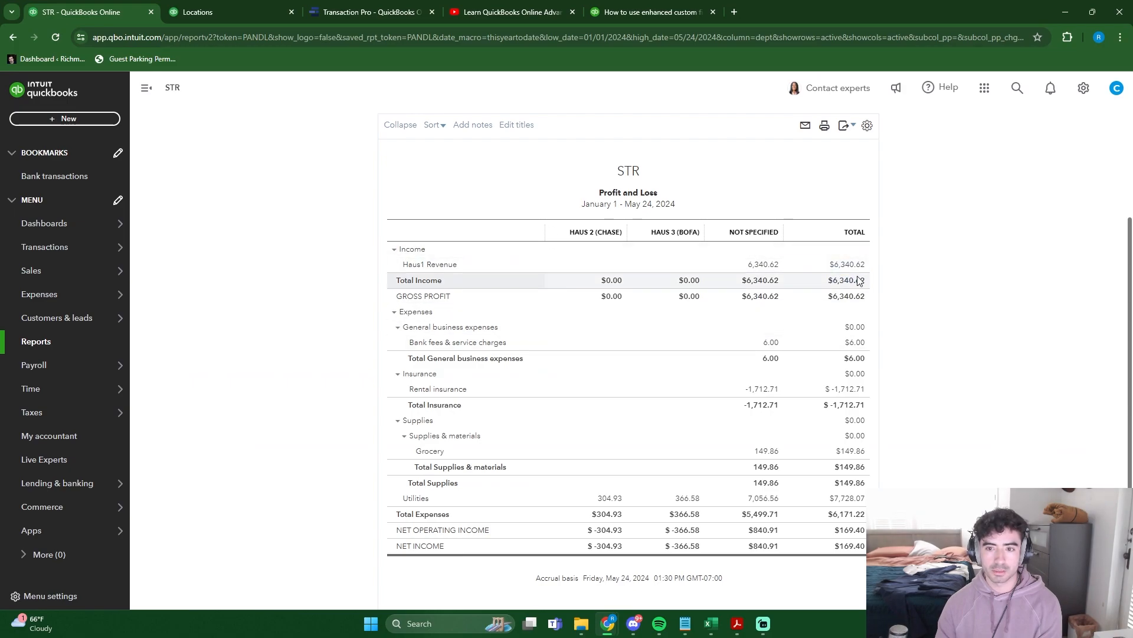
scroll(590, 498, "down", 1)
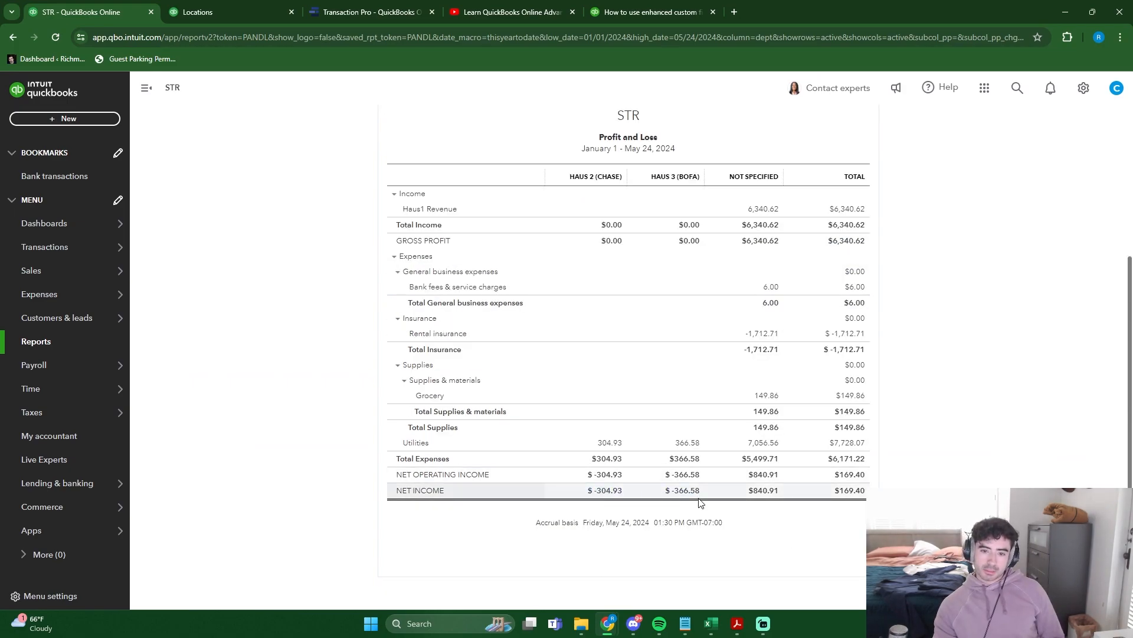
scroll(738, 378, "up", 1)
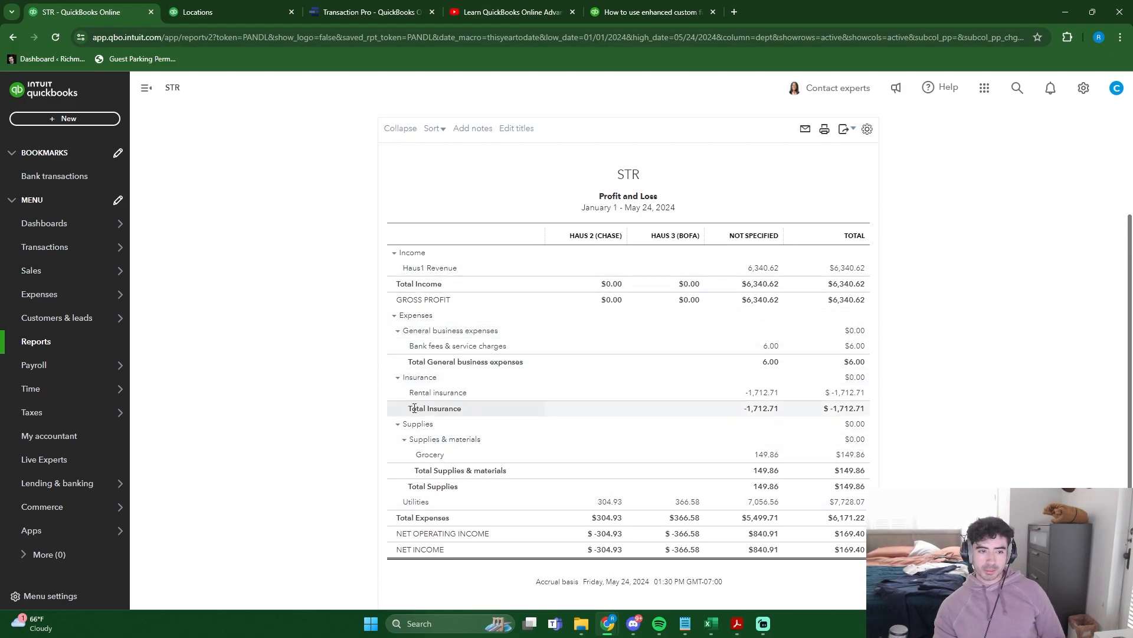
scroll(370, 384, "up", 2)
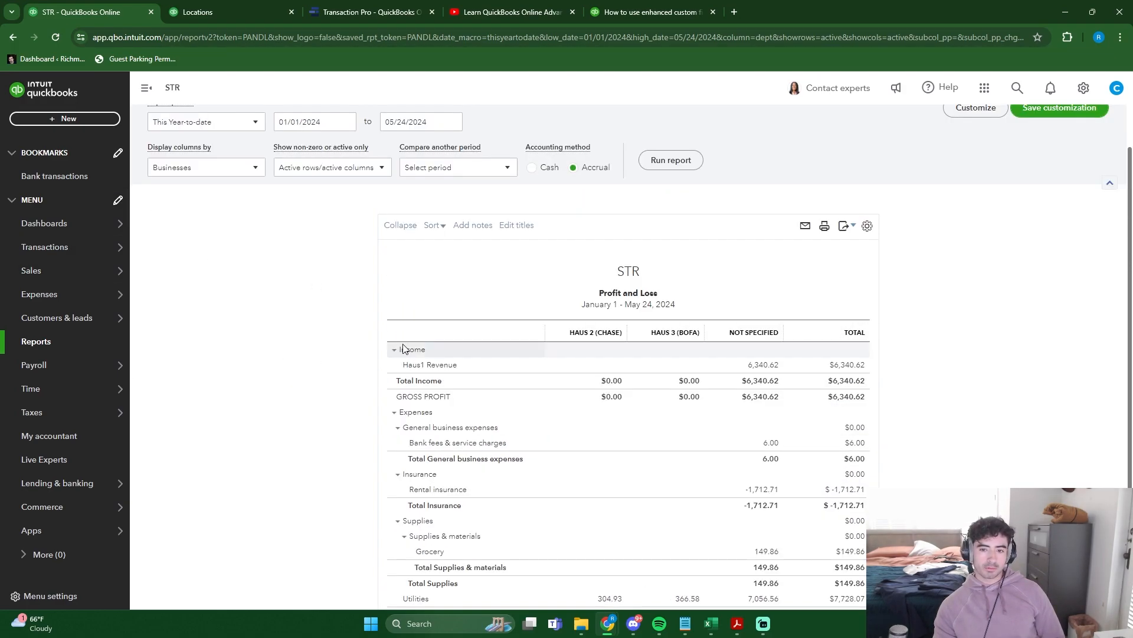
scroll(402, 347, "down", 1)
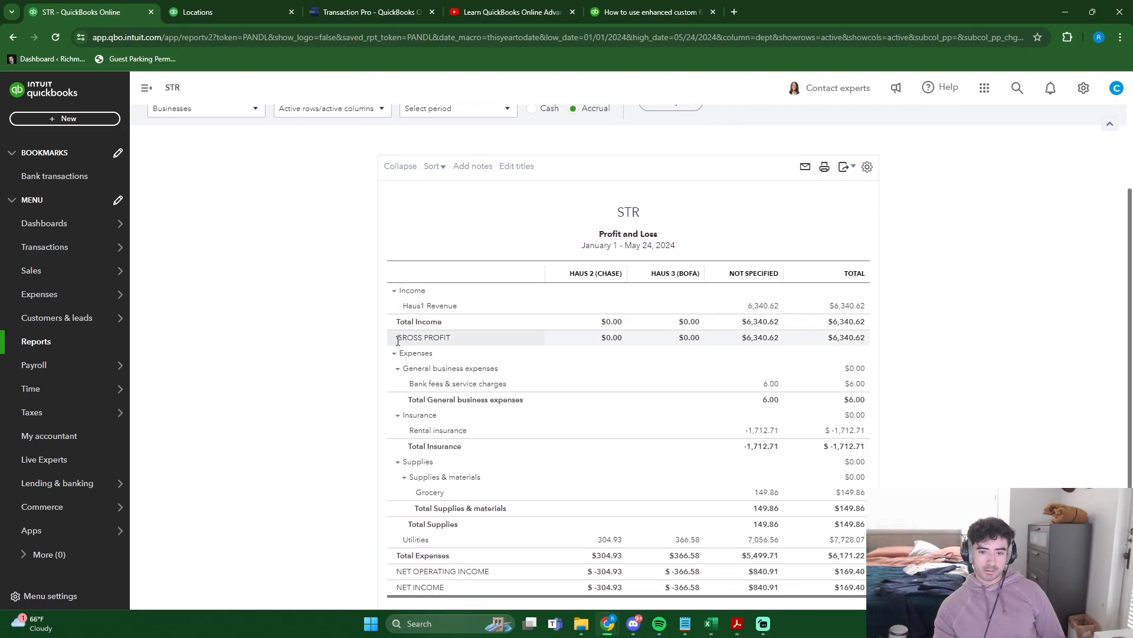
- Switch to Transaction Pro to view its file upload page, then return to QuickBooks Online
left_click(368, 13)
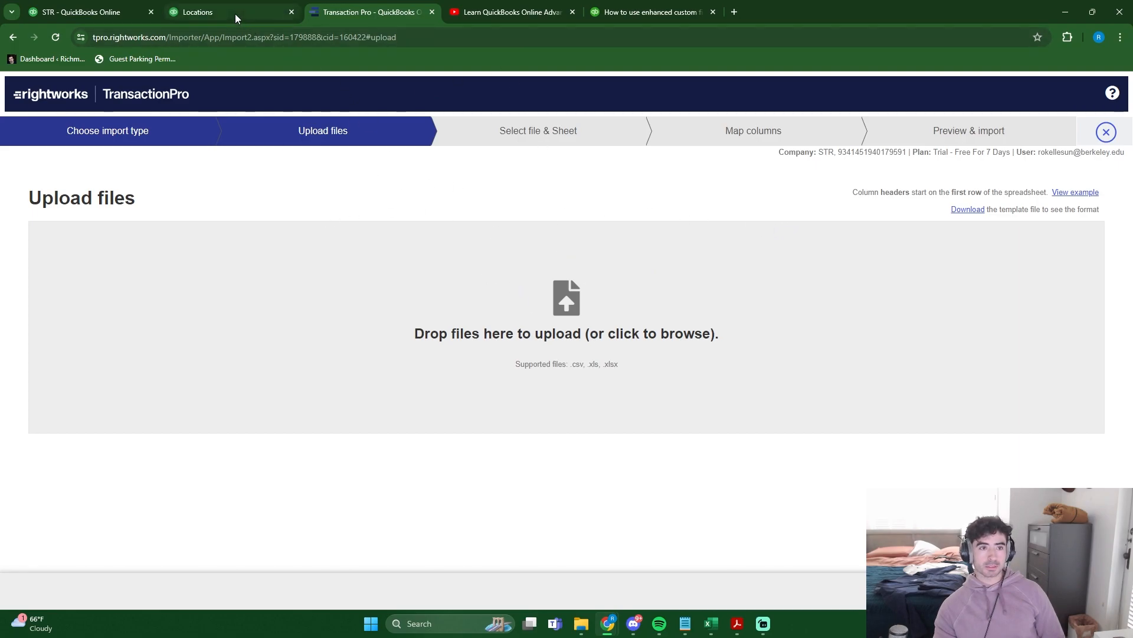
left_click(106, 12)
scroll(553, 342, "down", 1)
- Assign the location Haus 3 (BofA) to the categorized 05/15/2024 Pacific Gas & Electric expense in the BOA Saving account
left_click(65, 176)
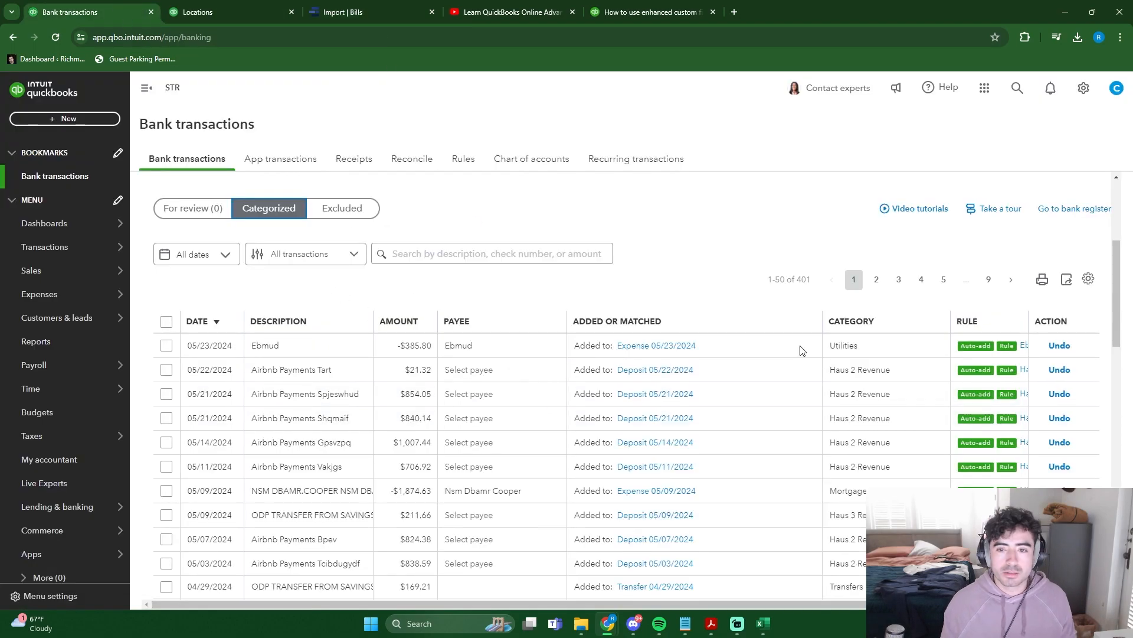
scroll(752, 342, "down", 1)
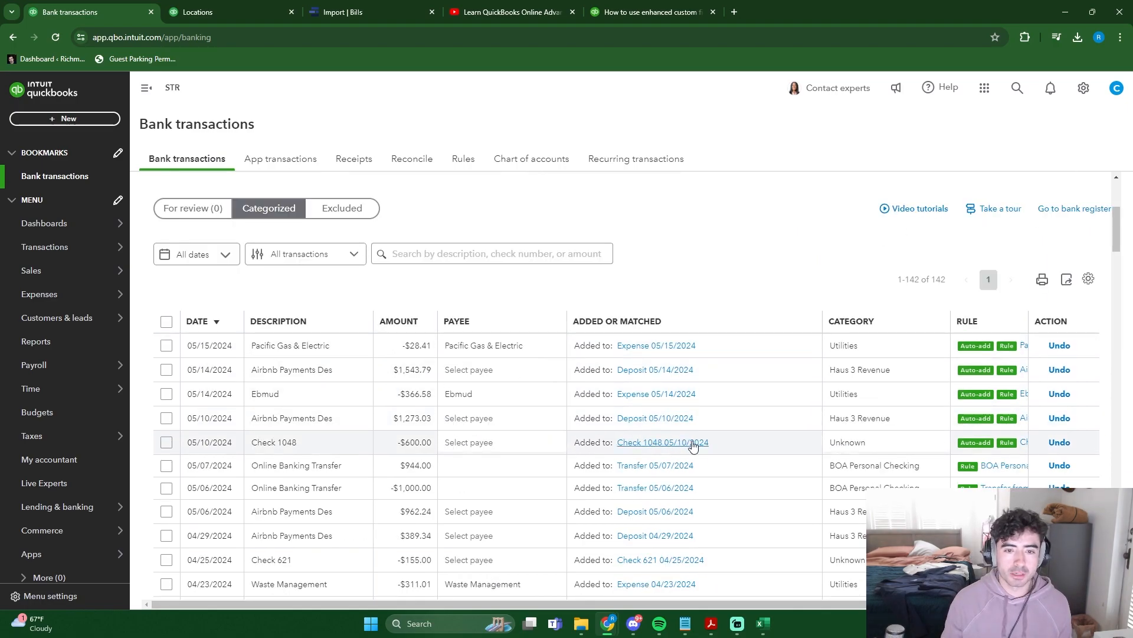
scroll(751, 435, "up", 4)
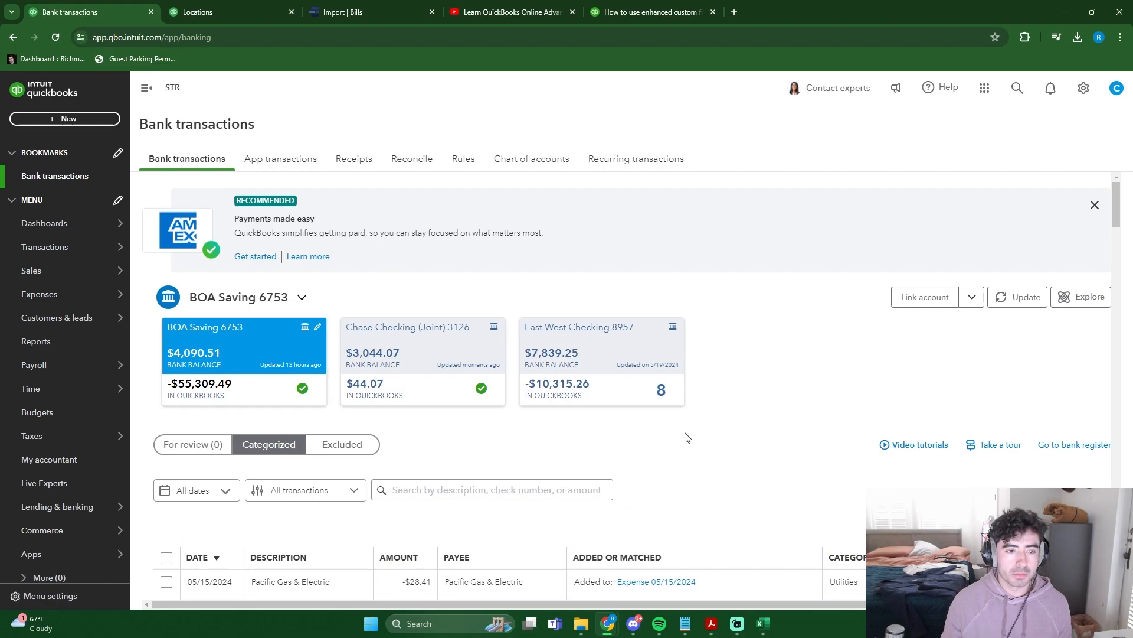
scroll(531, 413, "down", 5)
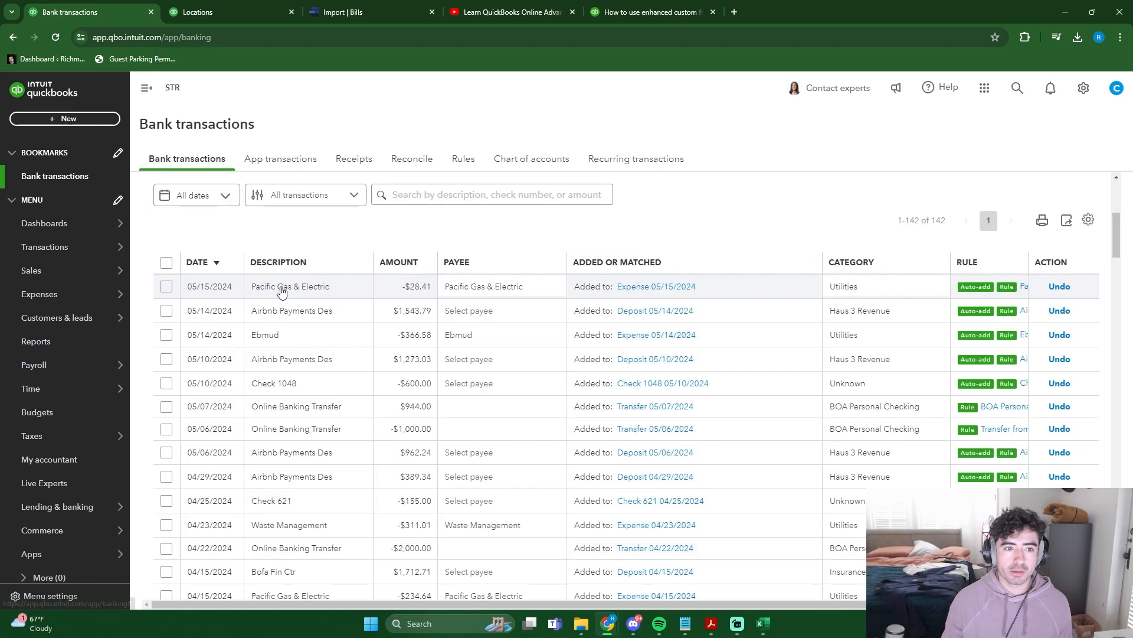
left_click(671, 287)
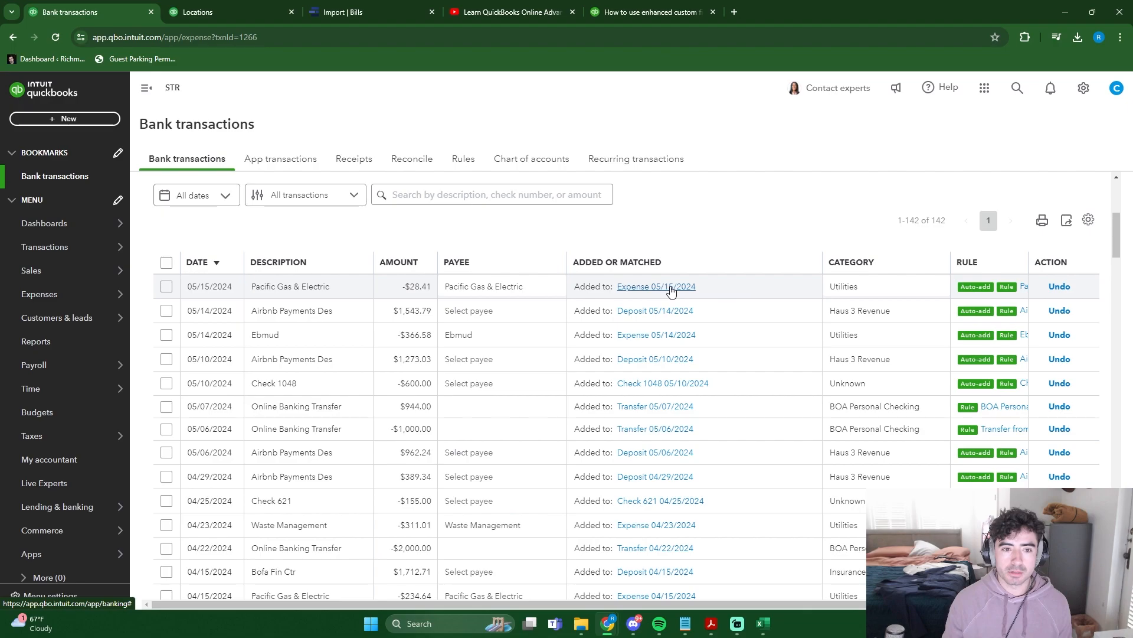
left_click(336, 272)
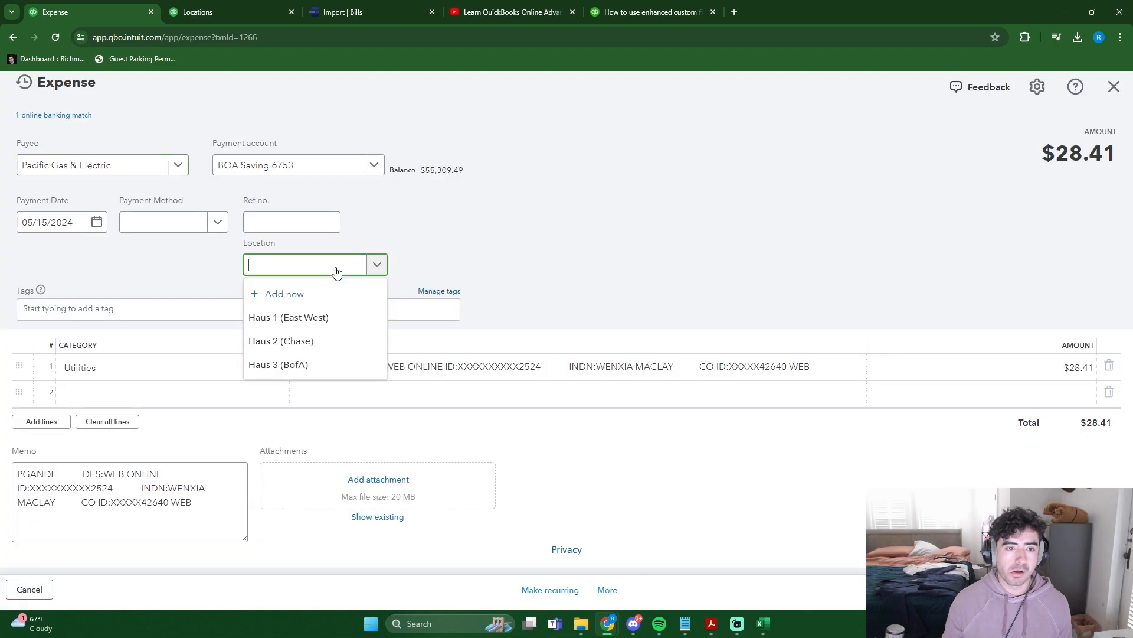
left_click(320, 371)
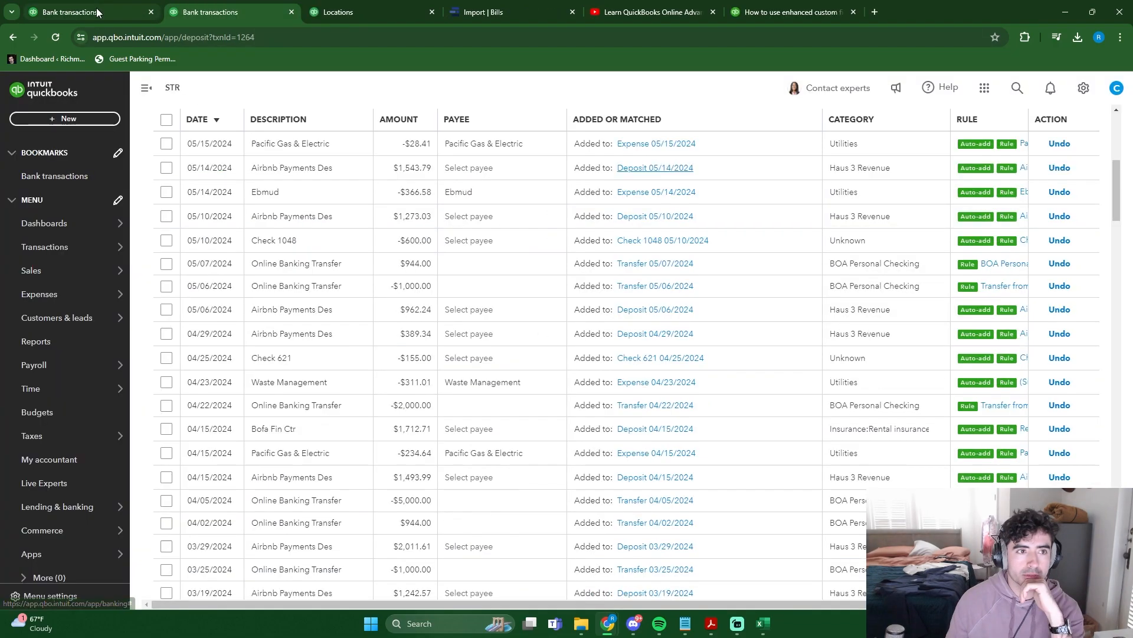
- Examine the 05/14/2024 Airbnb bank deposit for a location setting, including its option to show payments by business
left_click(97, 11)
left_click(227, 7)
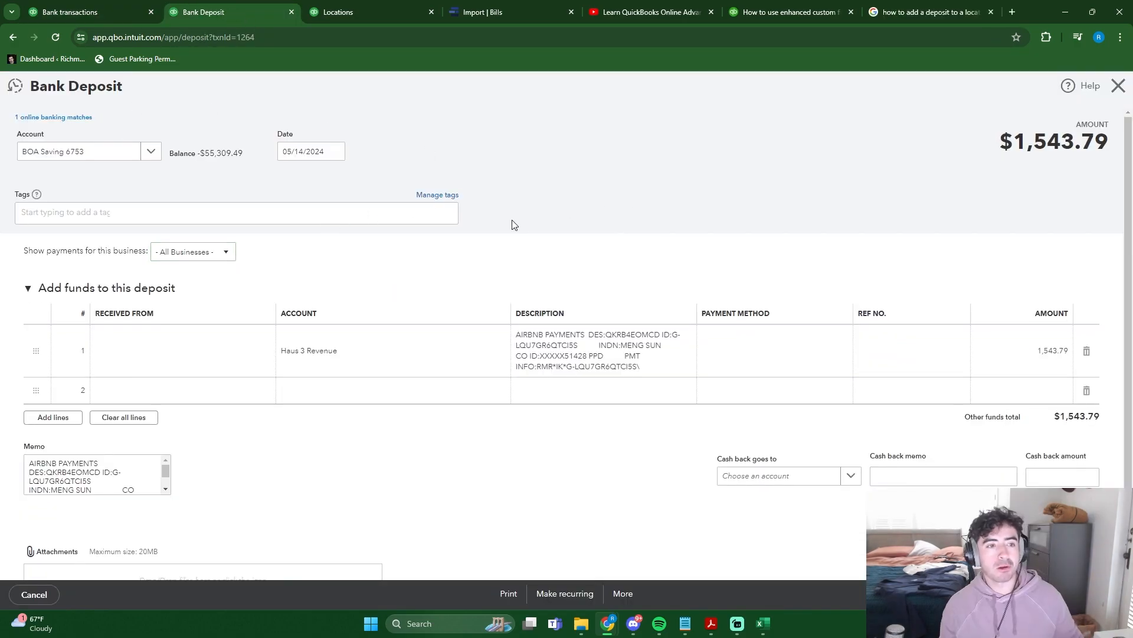
left_click_drag(24, 252, 144, 252)
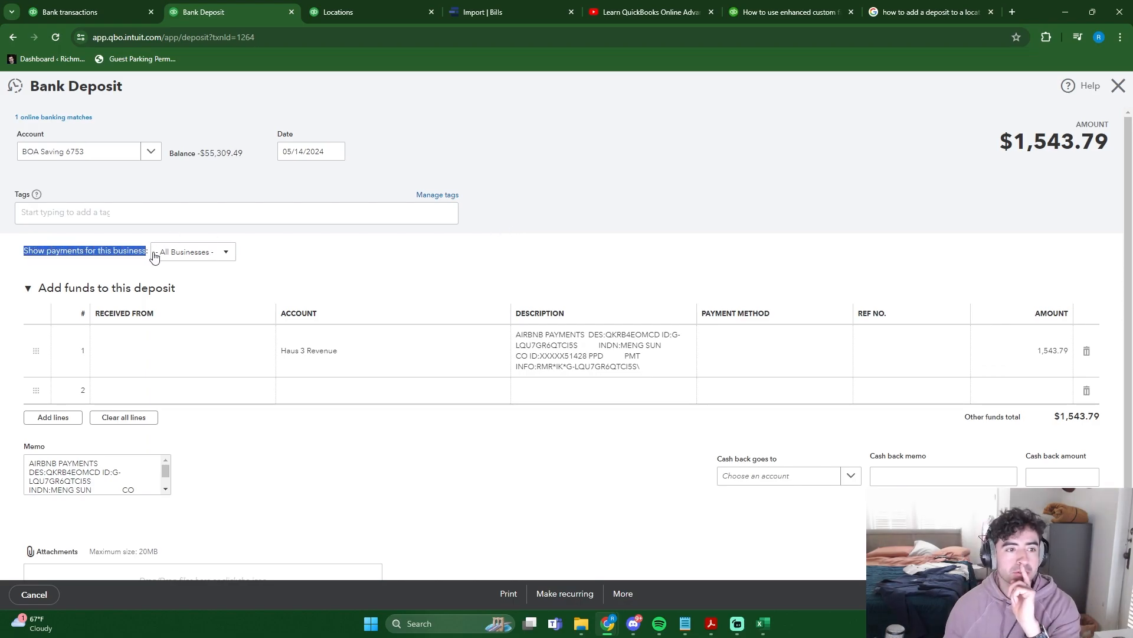
left_click(235, 255)
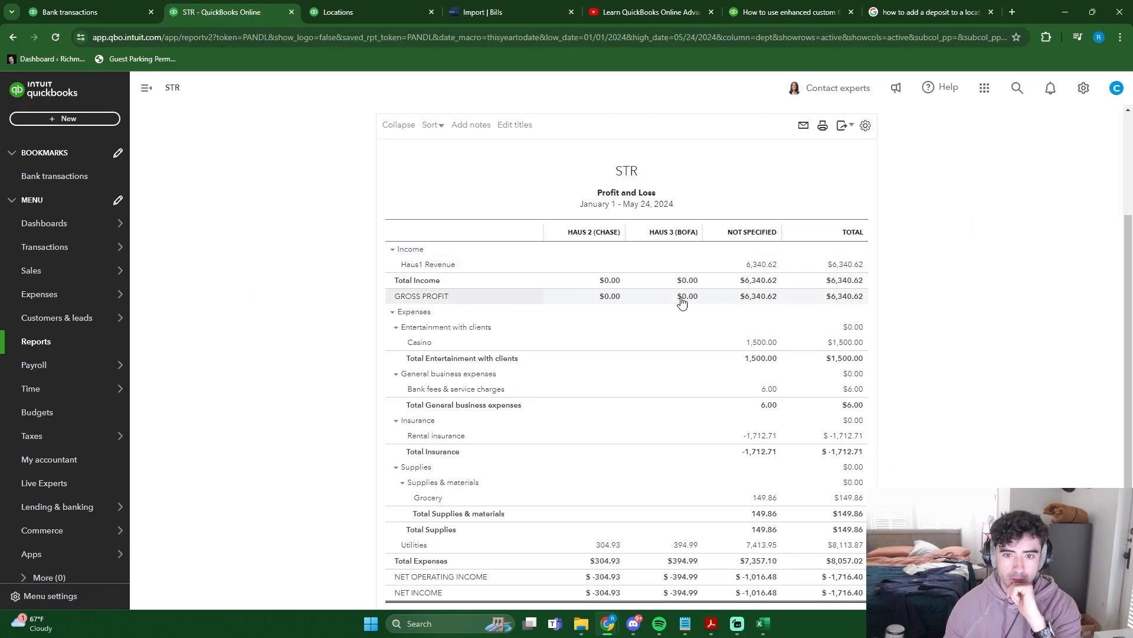
- Review the Profit and Loss report by business again, comparing income and expenses for Haus 2 and Haus 3
scroll(678, 299, "down", 2)
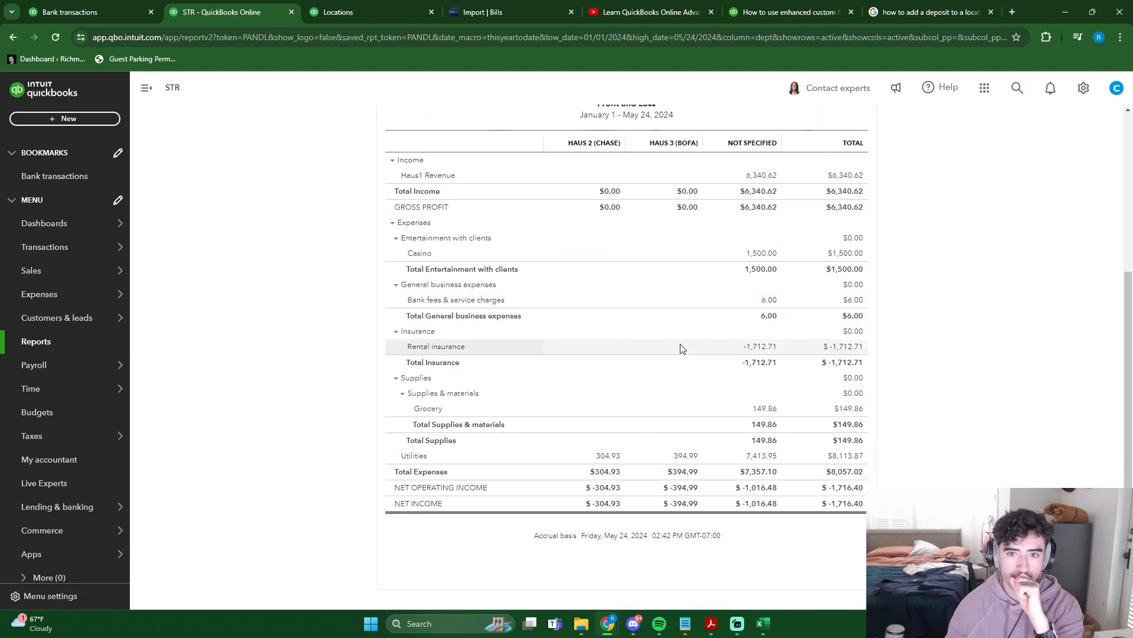
scroll(679, 361, "up", 3)
scroll(685, 395, "down", 2)
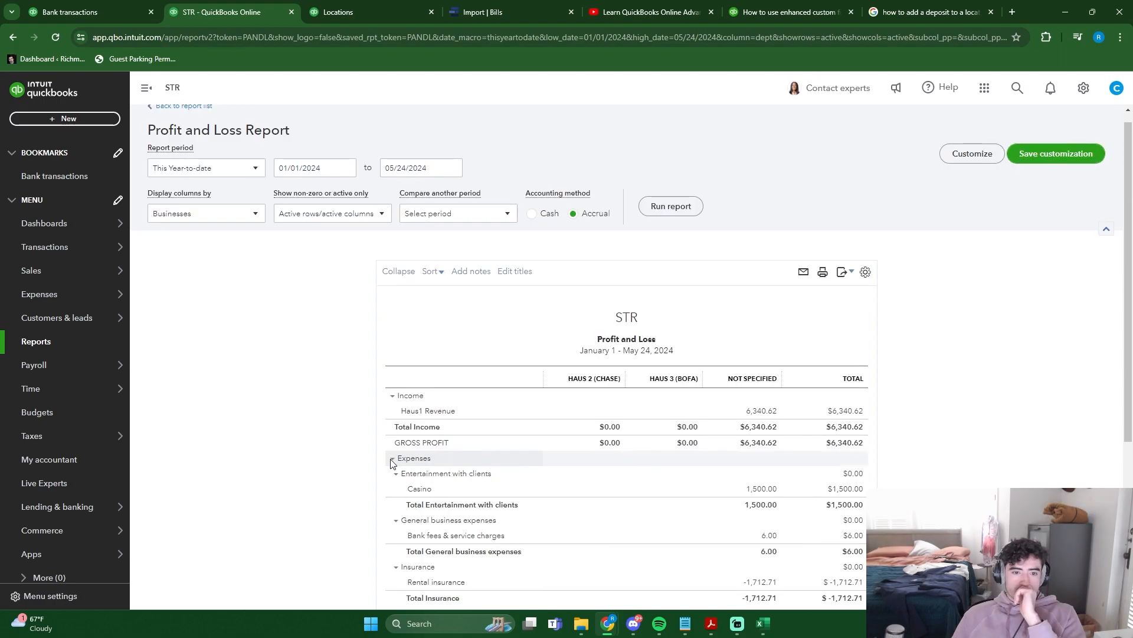
- Review the Profit and Loss report by business, collapsing the Expenses section to focus on the Income rows
scroll(393, 460, "down", 2)
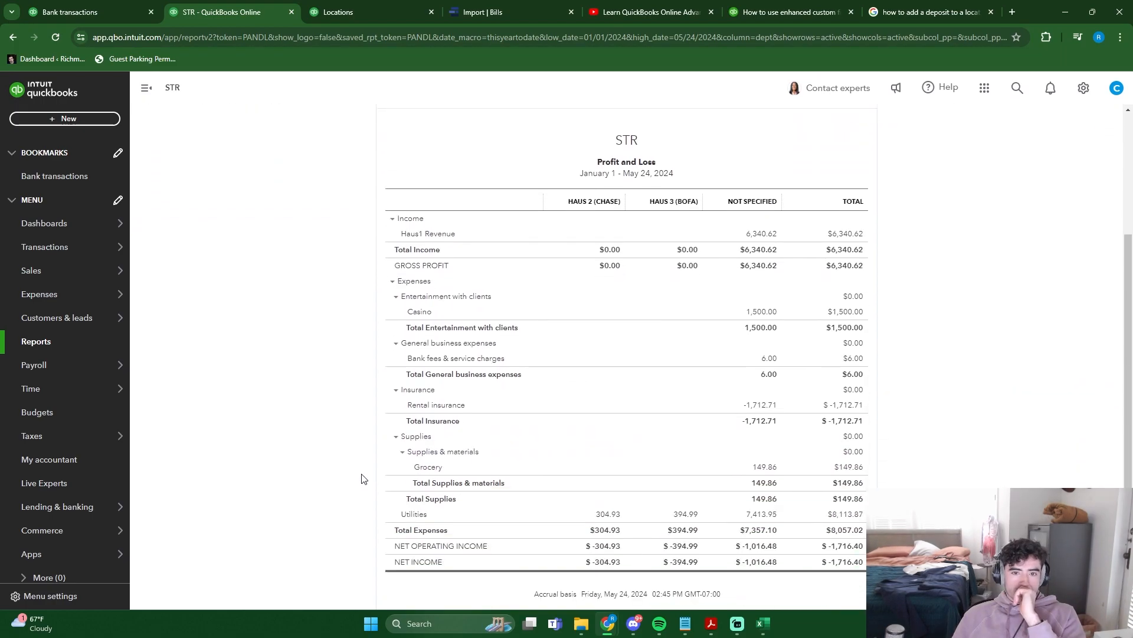
left_click(393, 282)
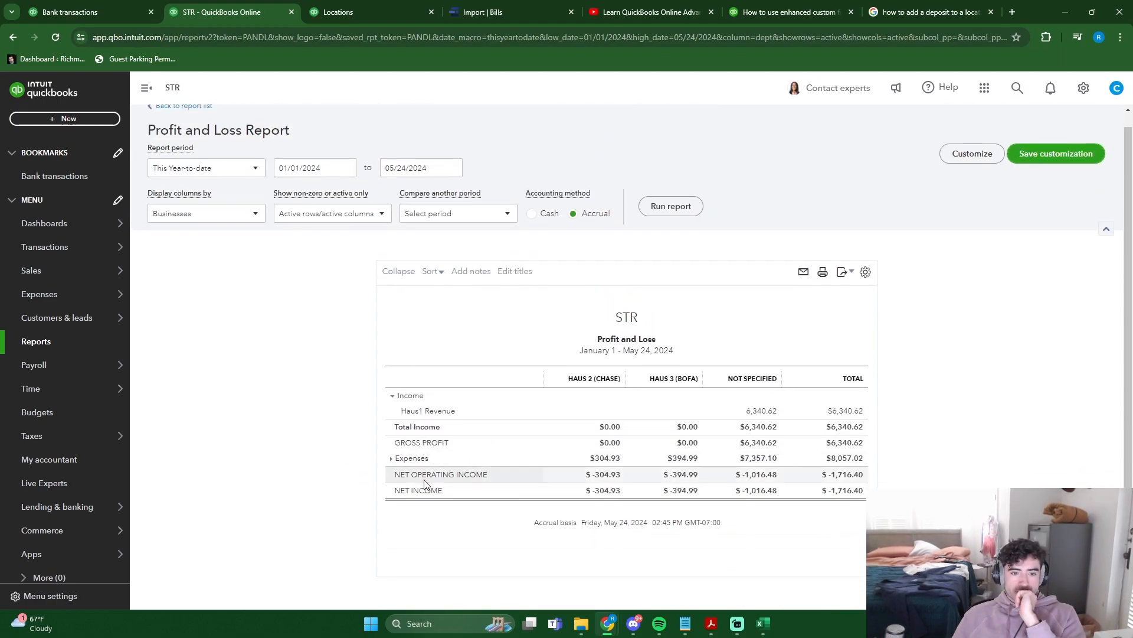
left_click(396, 408)
left_click(396, 409)
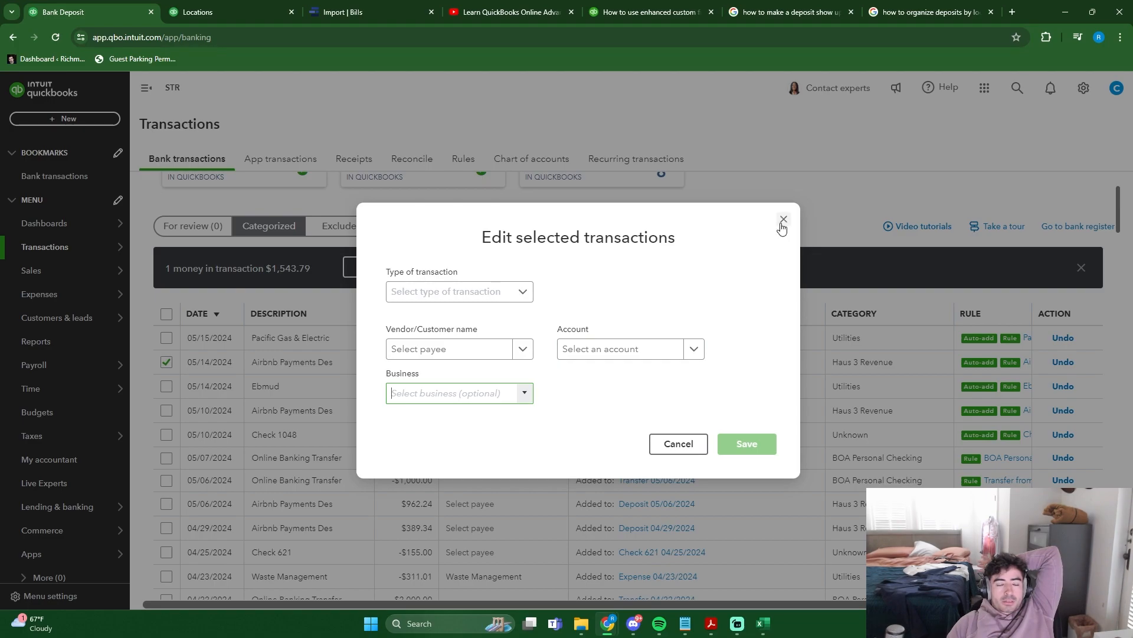
- Edit the categorized 05/14/2024 Airbnb transaction of $1,543.79, assigning the payee Airbnb and the business Haus 3 (BofA)
left_click(782, 221)
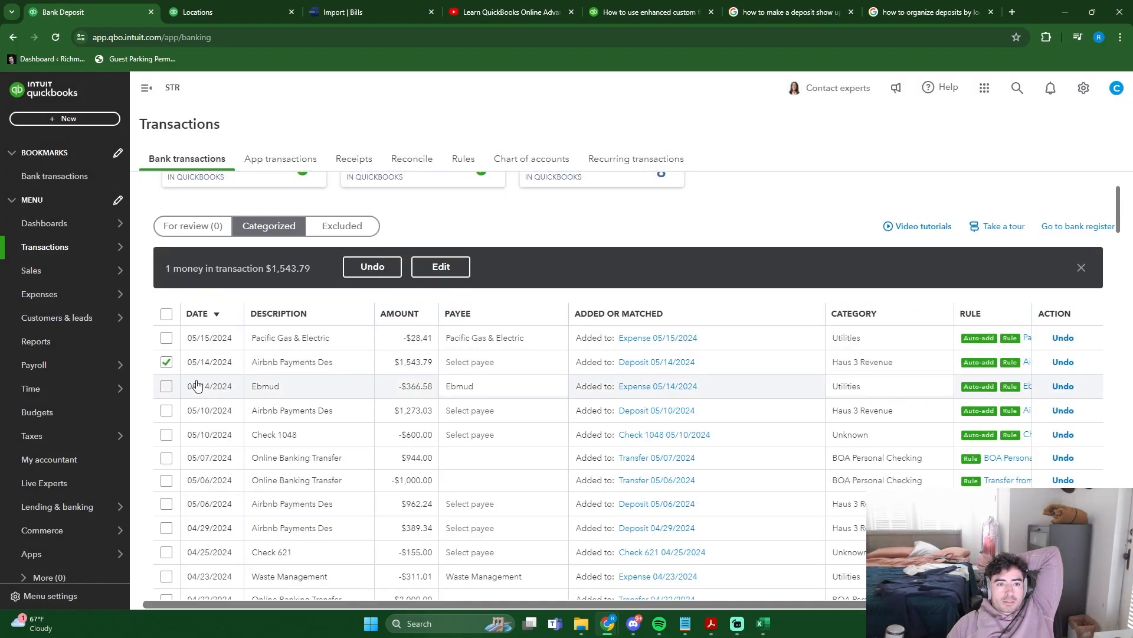
left_click(166, 362)
left_click(166, 386)
left_click(436, 268)
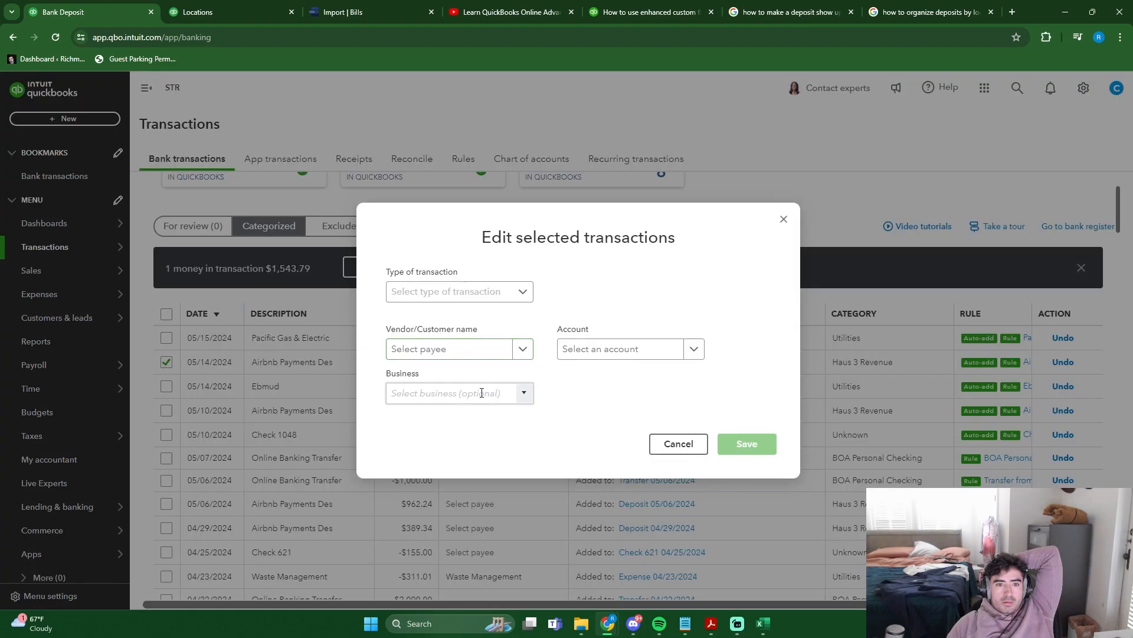
left_click(481, 393)
left_click(524, 393)
scroll(465, 590, "down", 10)
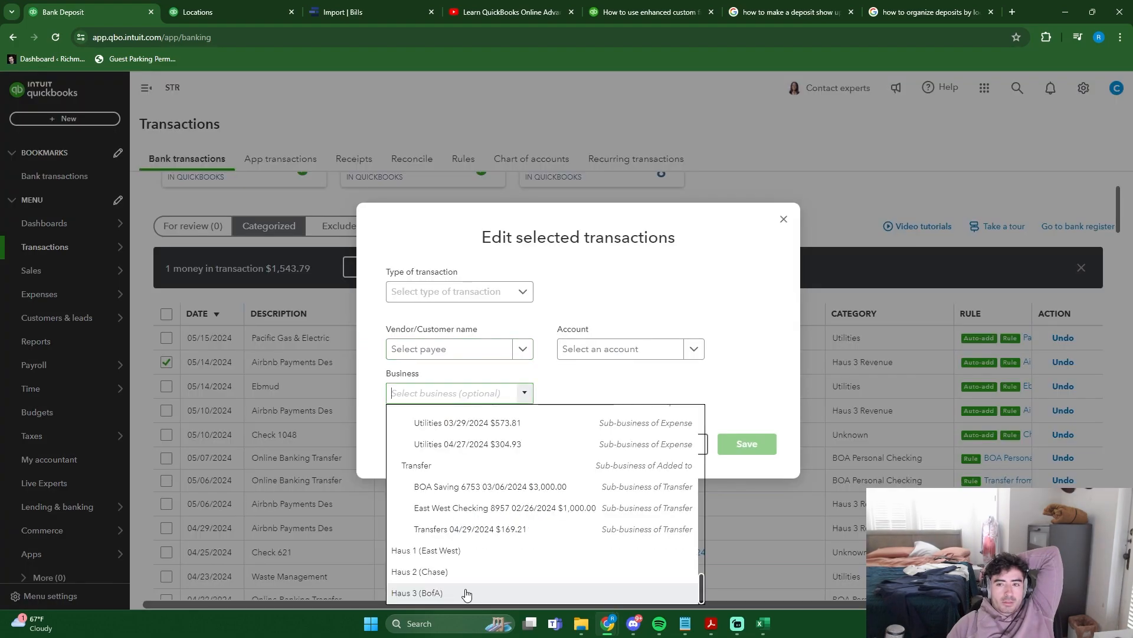
left_click(465, 593)
left_click(478, 291)
left_click(482, 321)
left_click(747, 451)
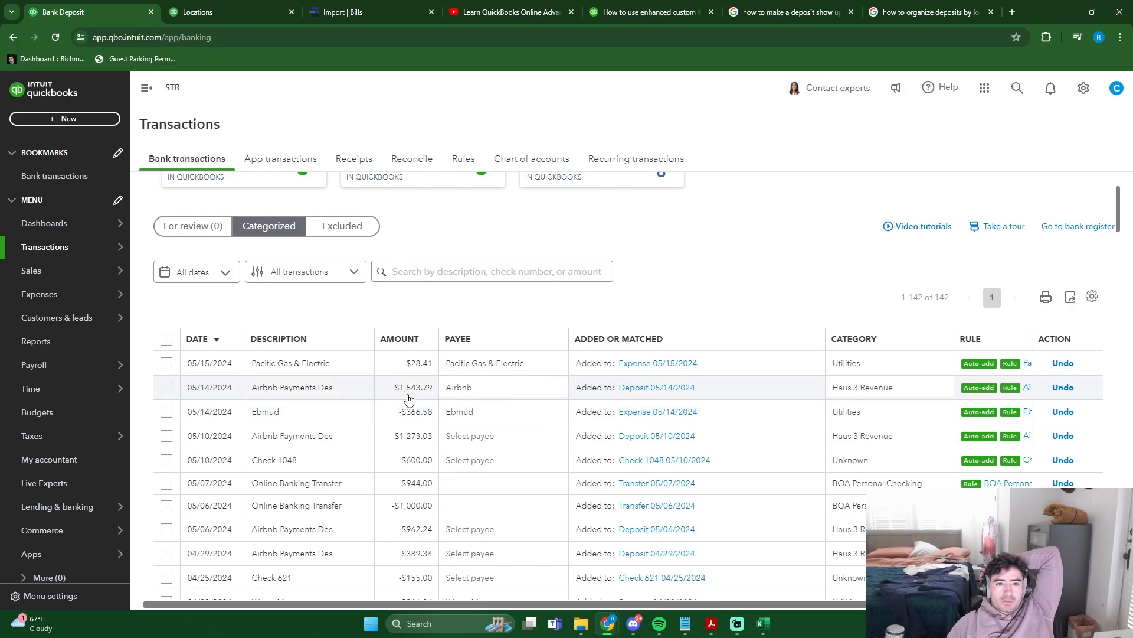
- Run the year-to-date Profit and Loss report with columns displayed by Properties and review the income and expenses per property
mouse_move(49, 431)
left_click(35, 341)
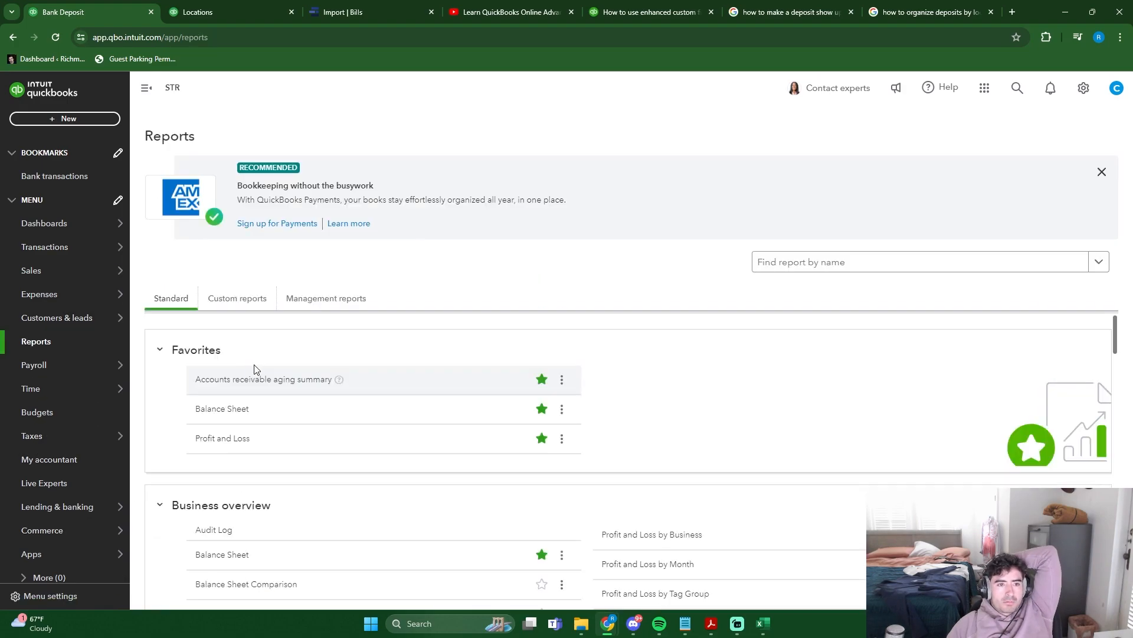
left_click(479, 511)
left_click(203, 226)
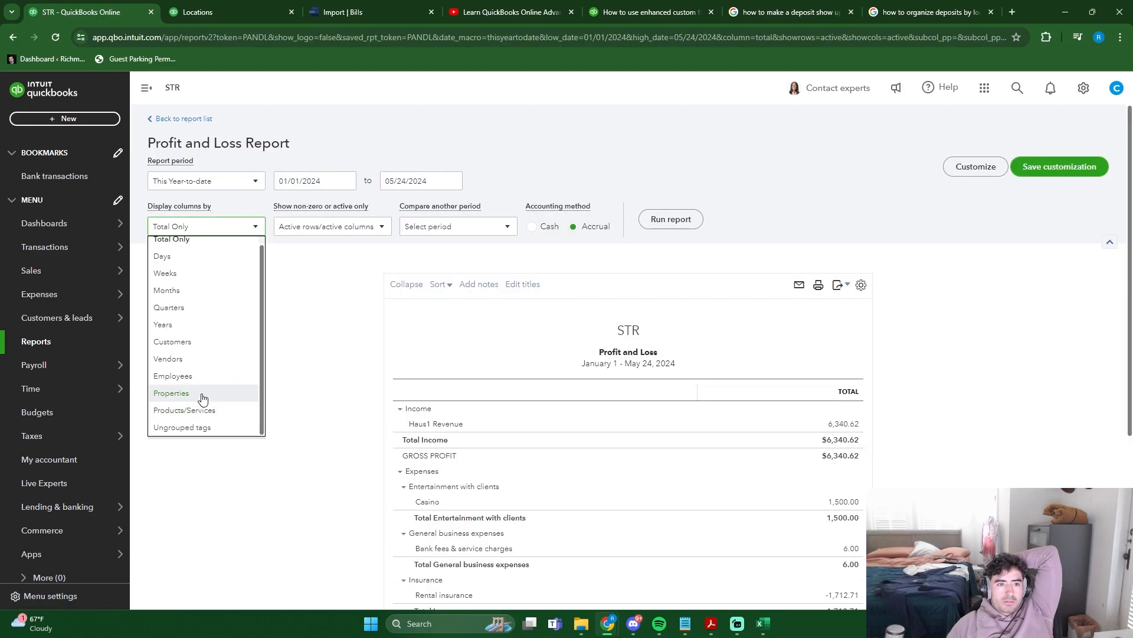
left_click(201, 394)
left_click(671, 219)
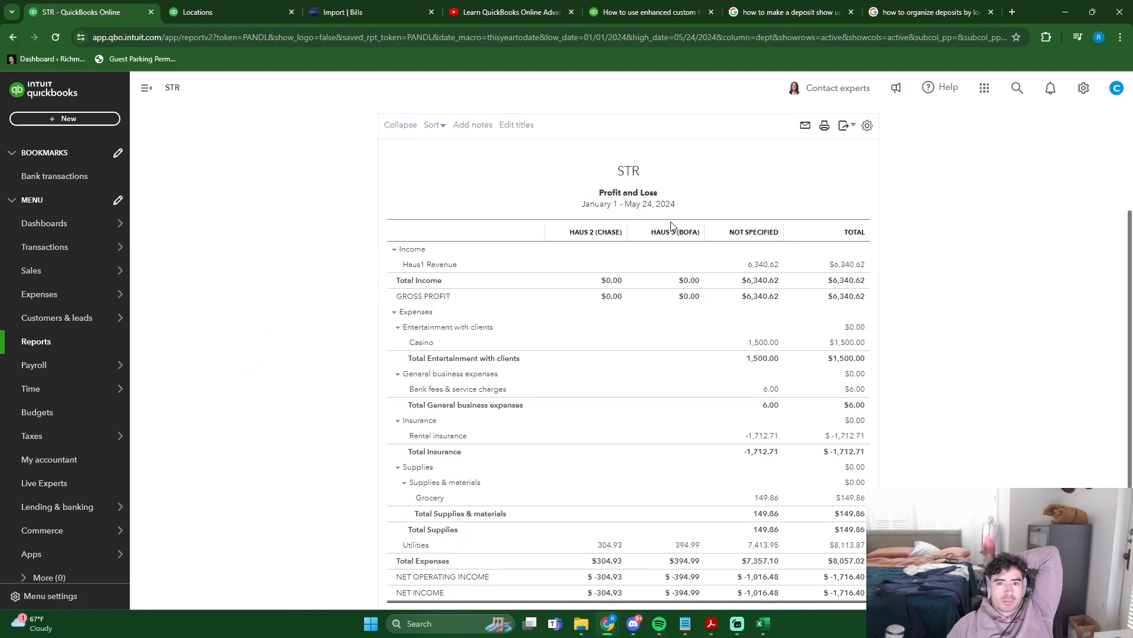
scroll(372, 314, "down", 1)
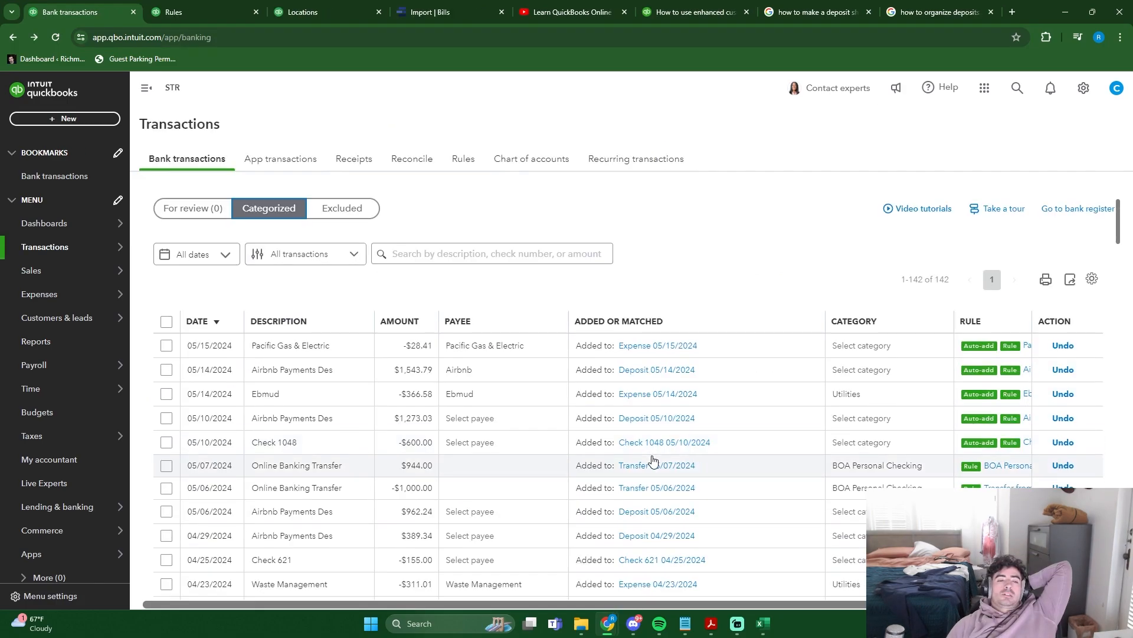
- Edit the bank rule Airbnb Payments Haus 3, checking its description condition and assigning the property Haus 3 (BofA)
scroll(652, 460, "down", 1)
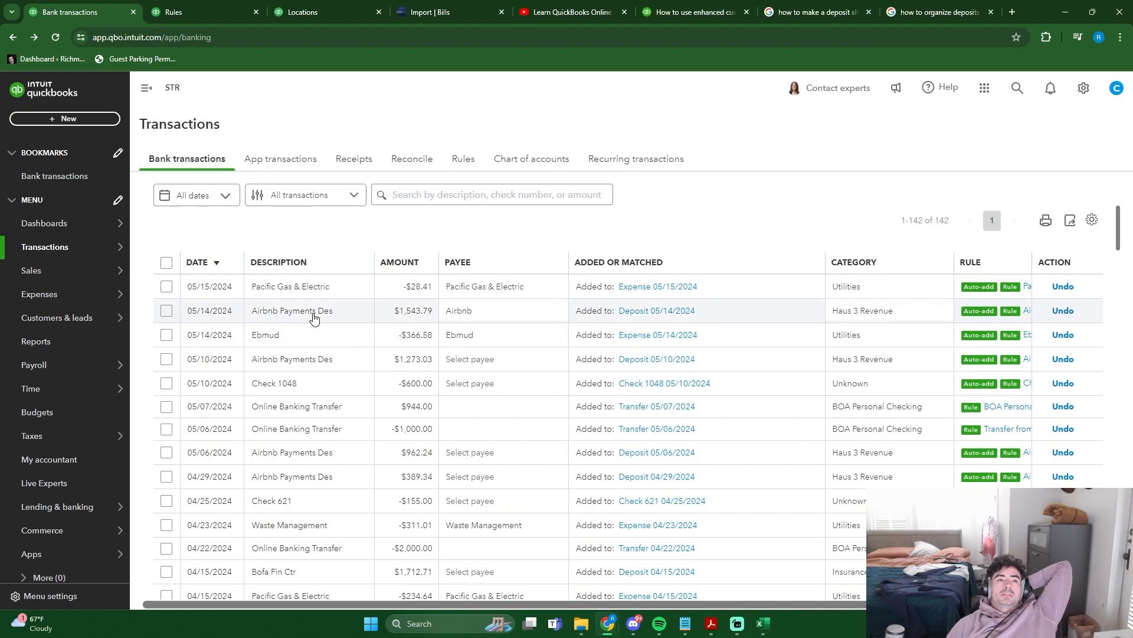
left_click(195, 12)
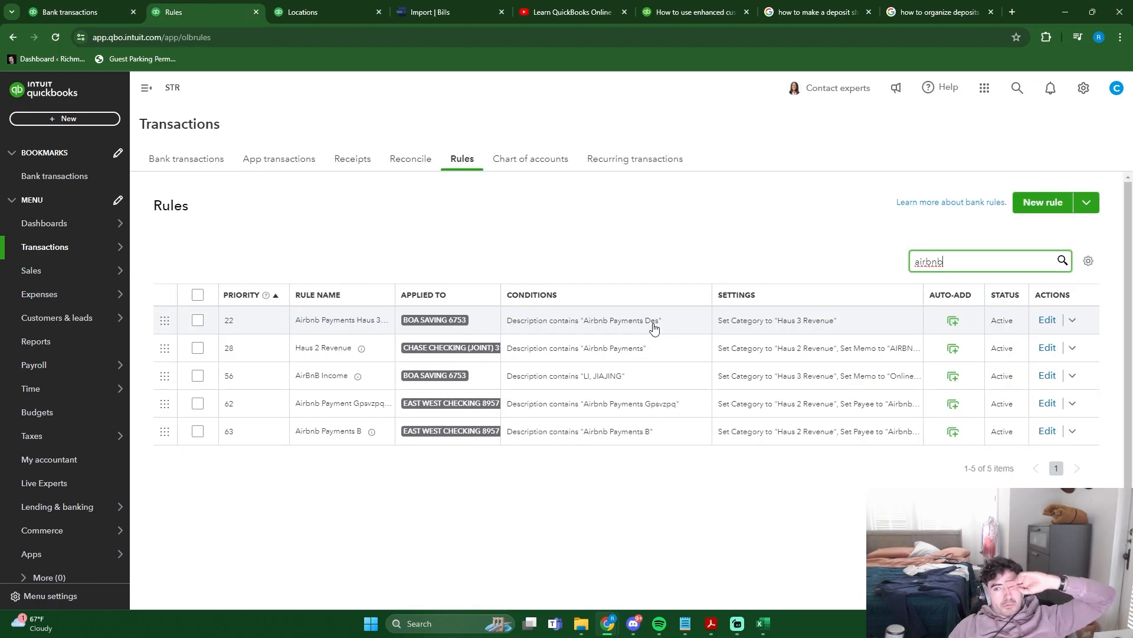
left_click(1048, 320)
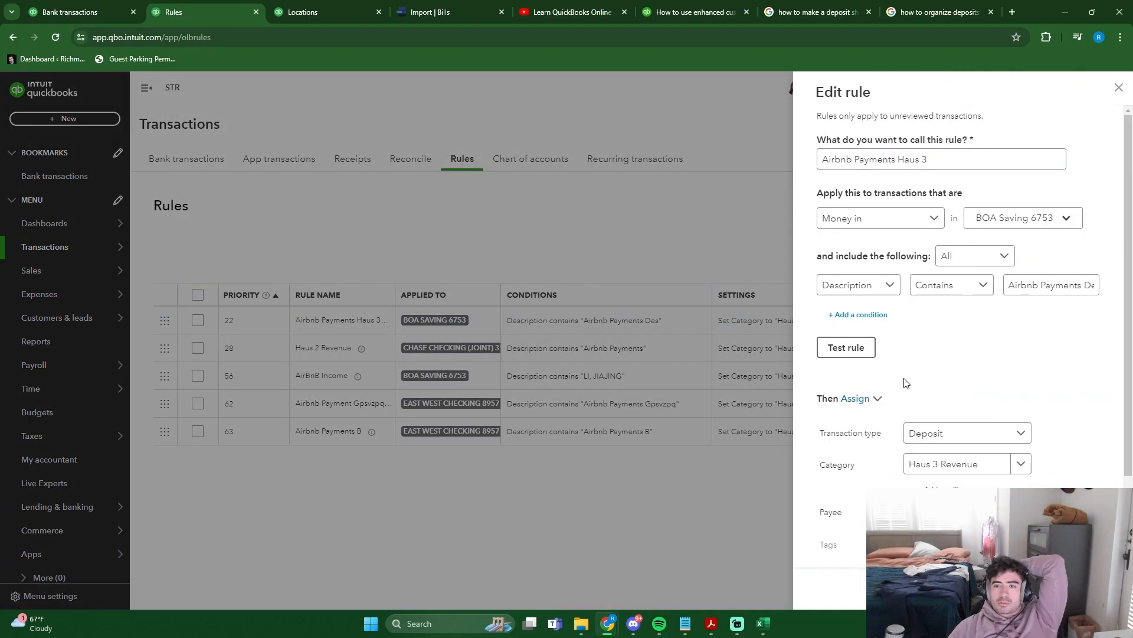
left_click(882, 162)
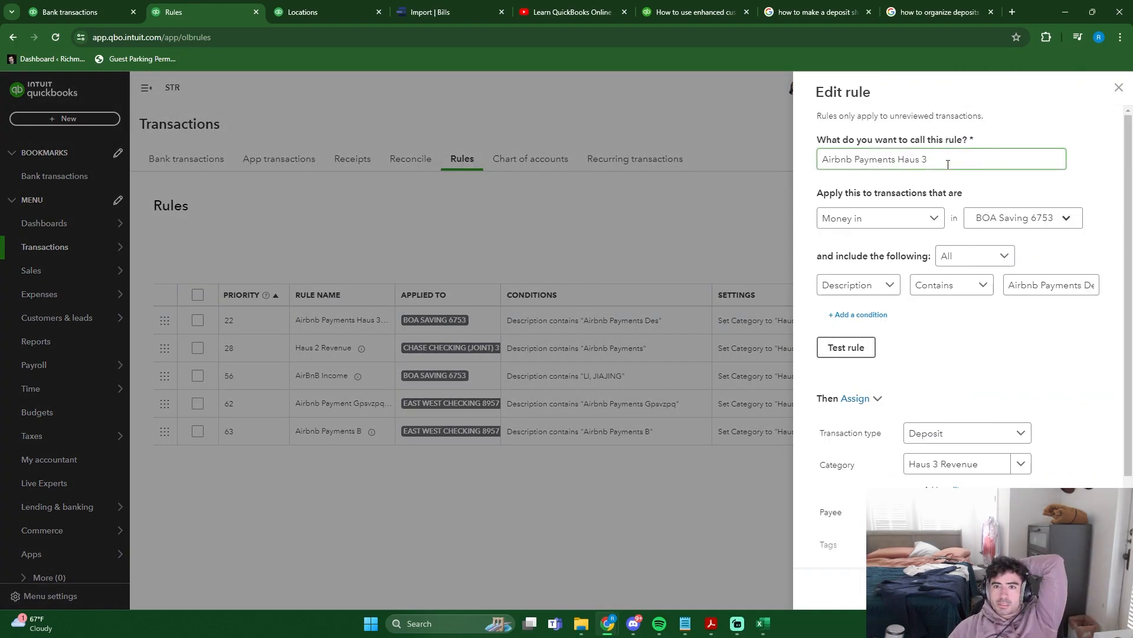
left_click(1072, 286)
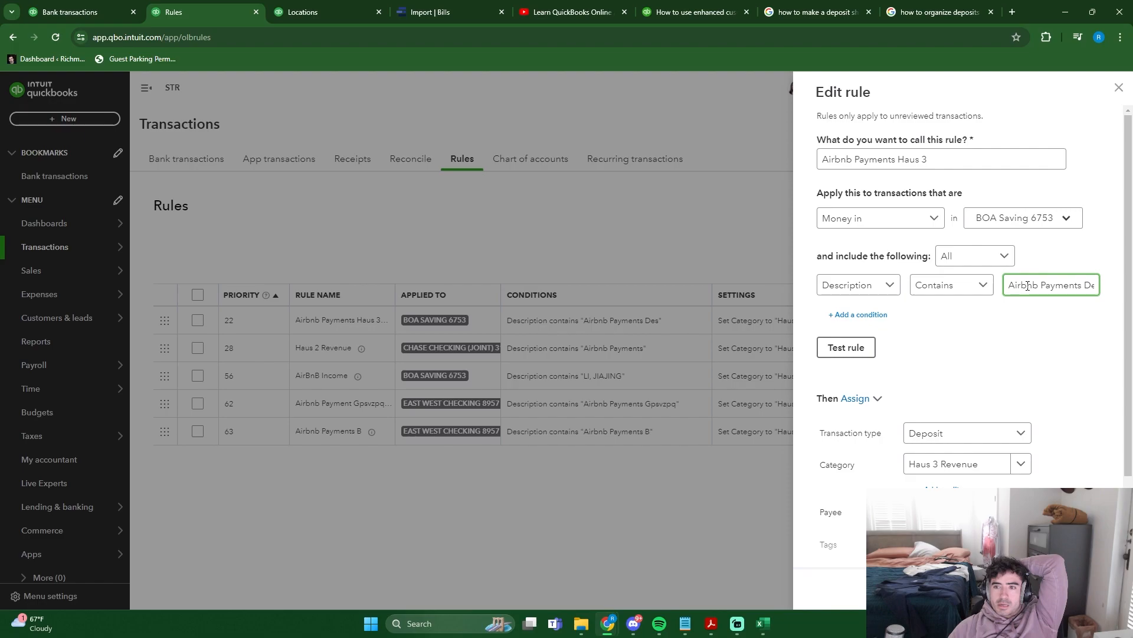
left_click_drag(1027, 285, 1106, 288)
left_click(1077, 275)
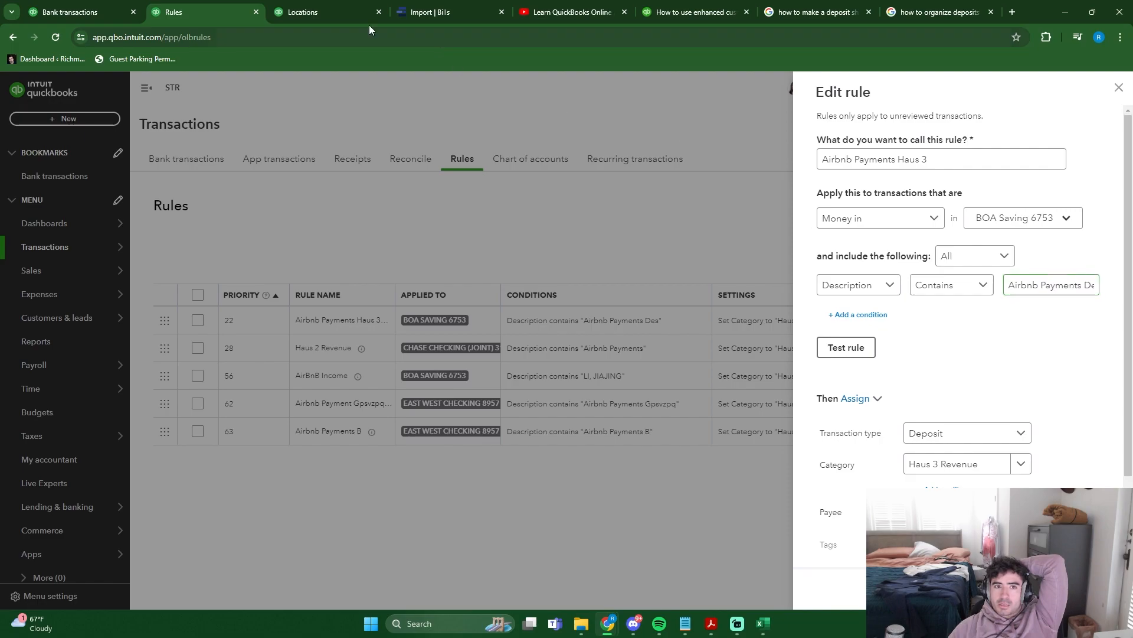
left_click(70, 12)
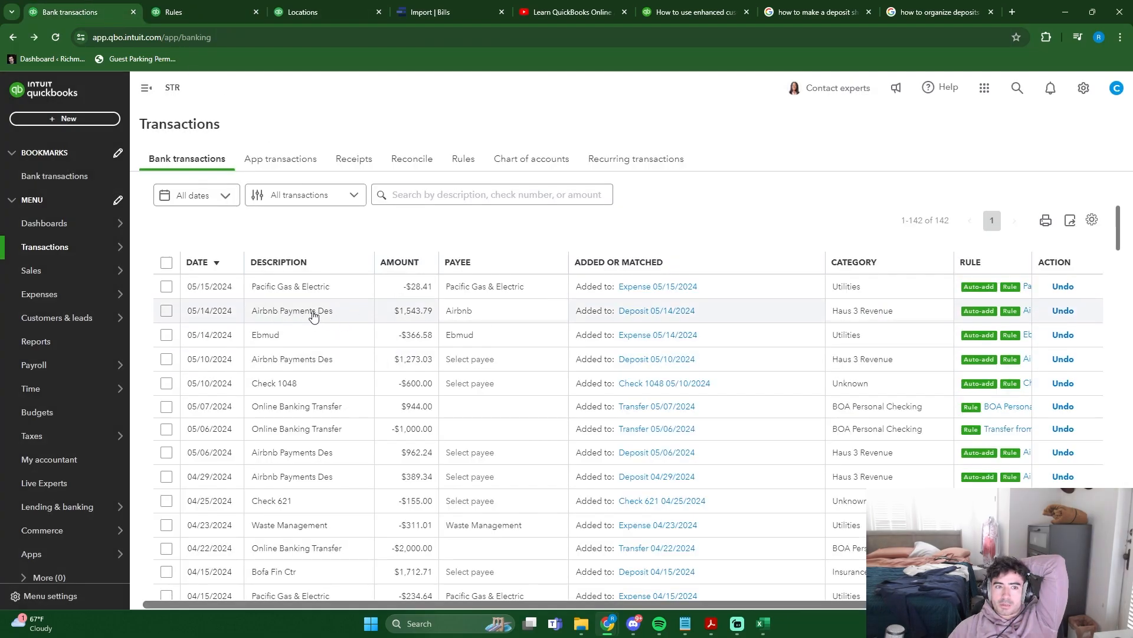
key("ctrl+Tab")
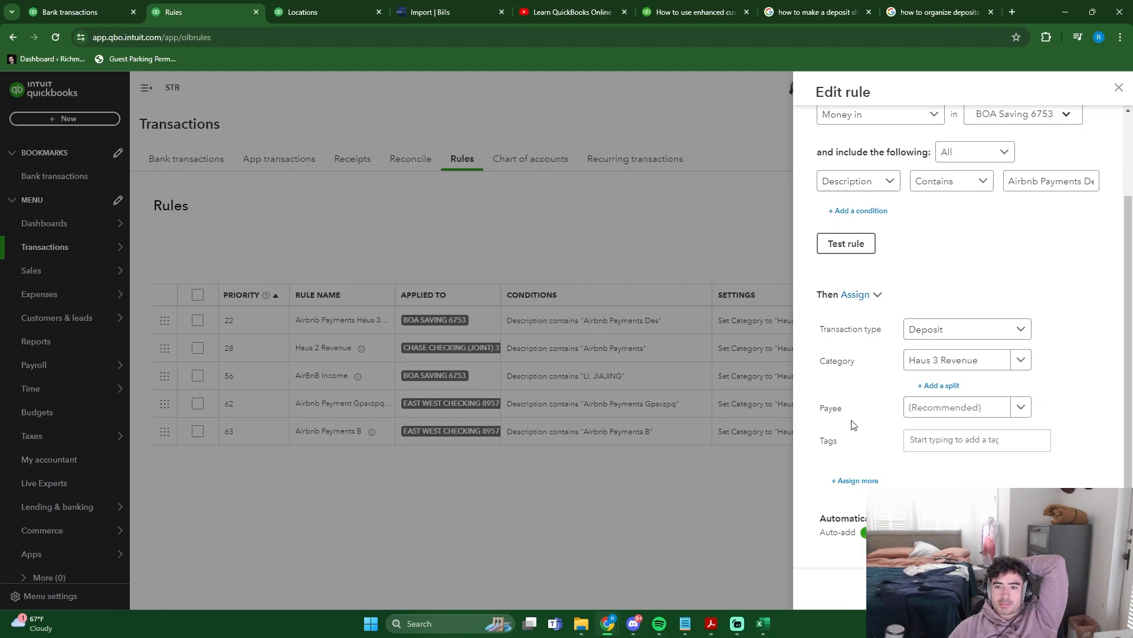
left_click(859, 482)
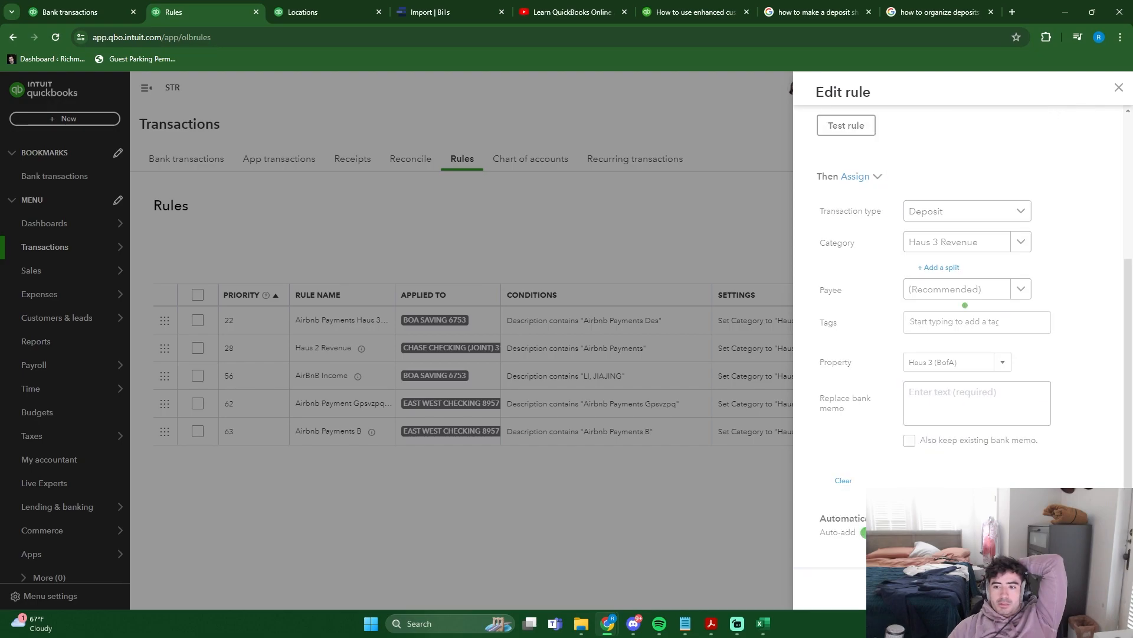
left_click(341, 245)
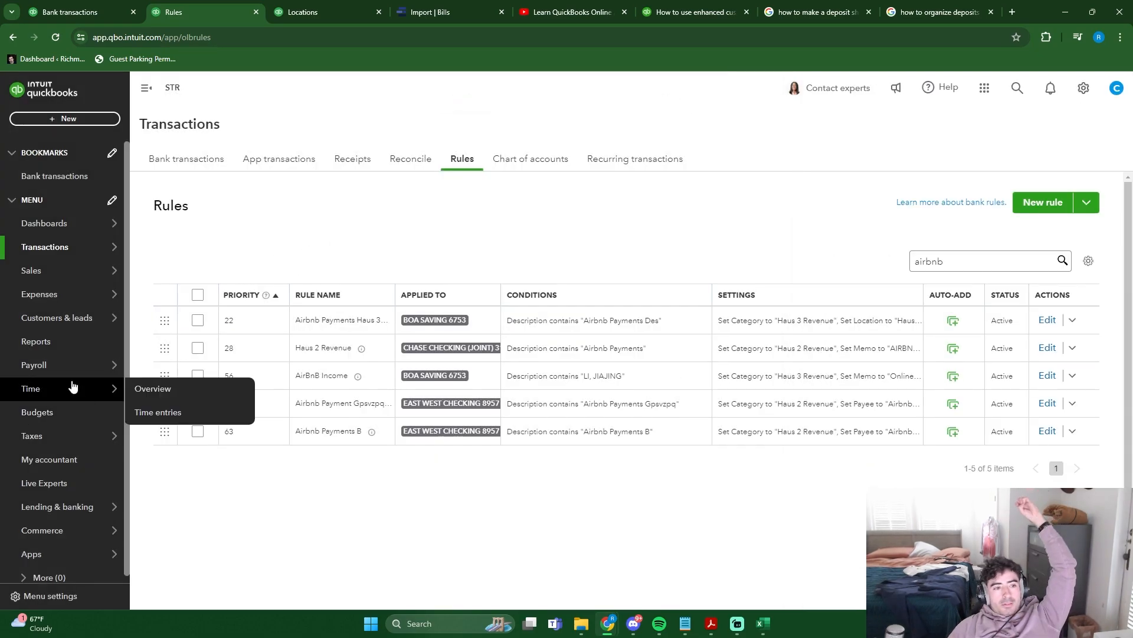
- Rerun the year-to-date Profit and Loss report by Properties to check the effect of the edited rule
left_click(64, 344)
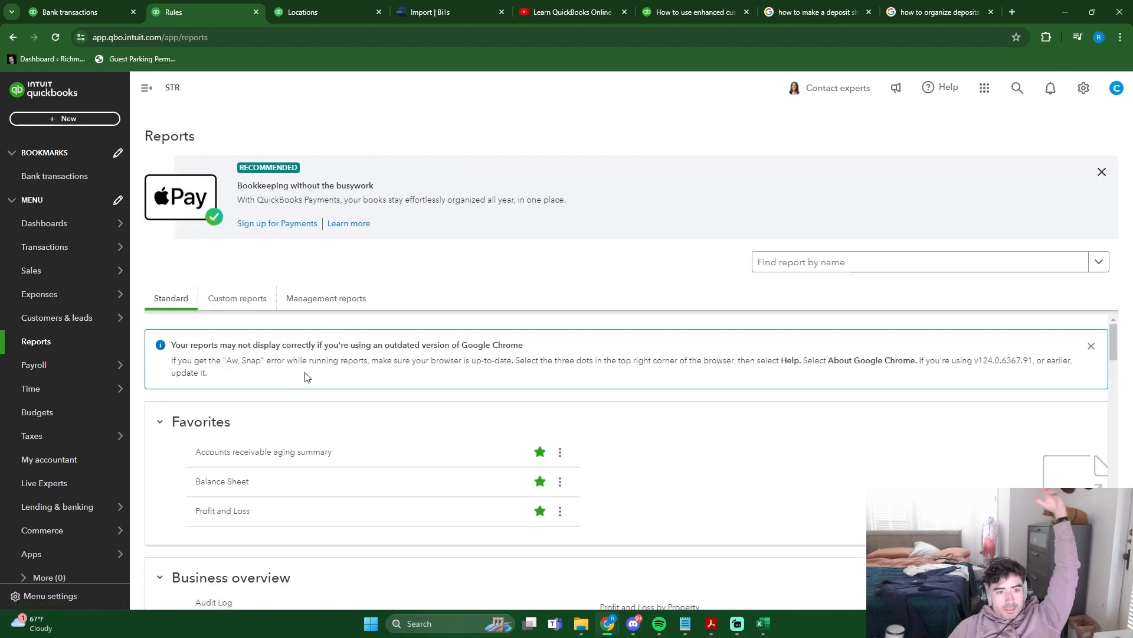
left_click(215, 441)
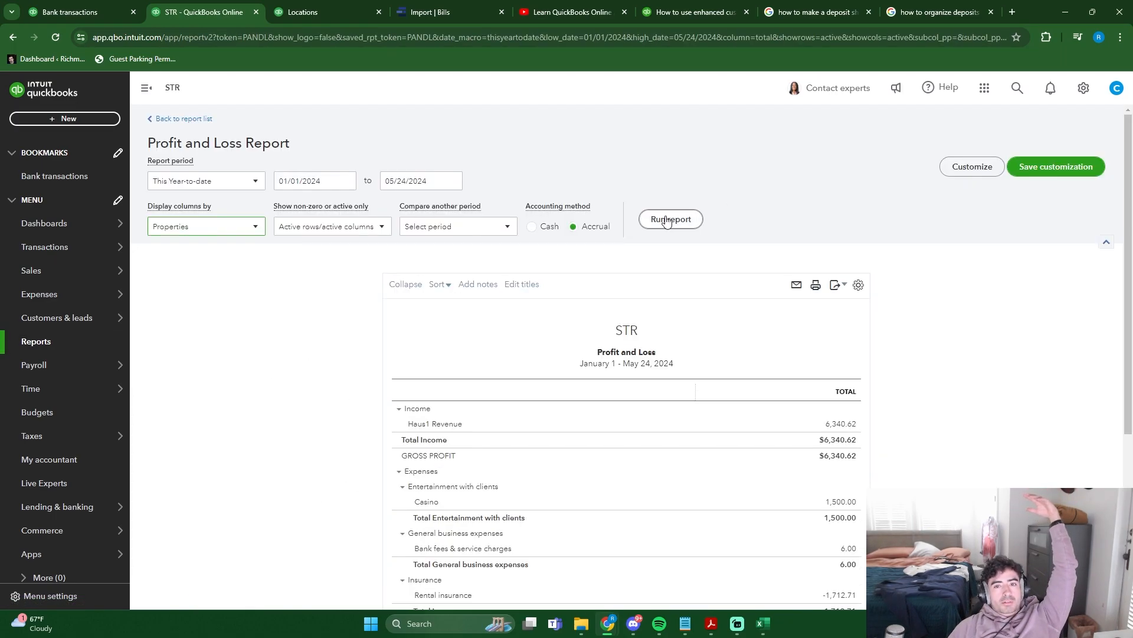
left_click(671, 219)
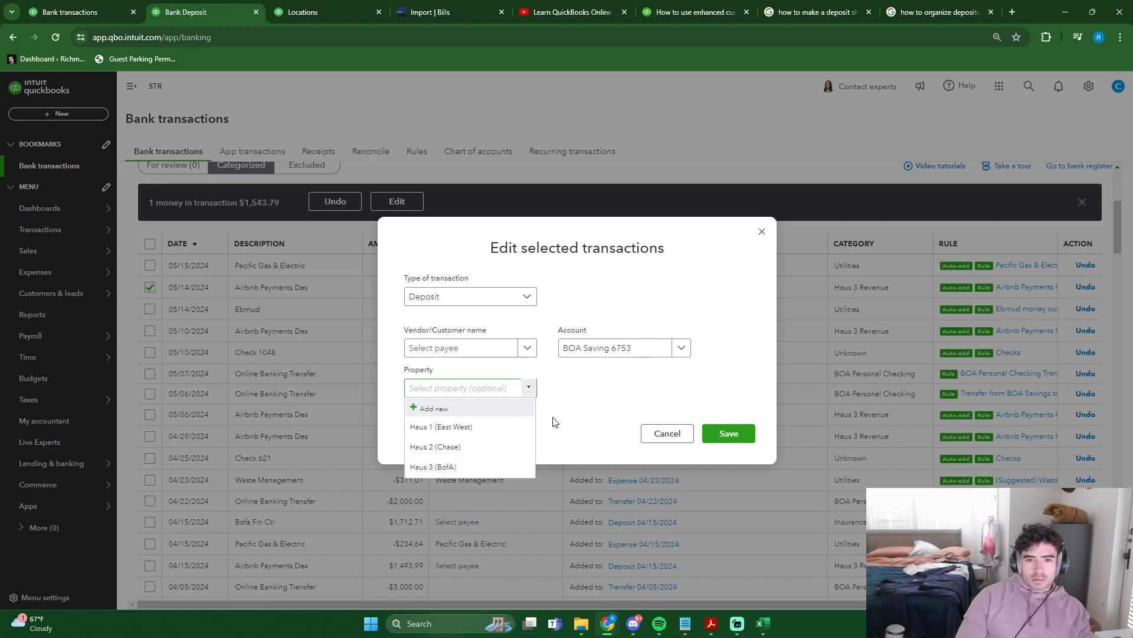
- Assign the property Haus 3 (BofA) to the 05/14/2024 Airbnb transaction, with type Deposit and account BOA Saving
left_click(482, 466)
left_click(621, 349)
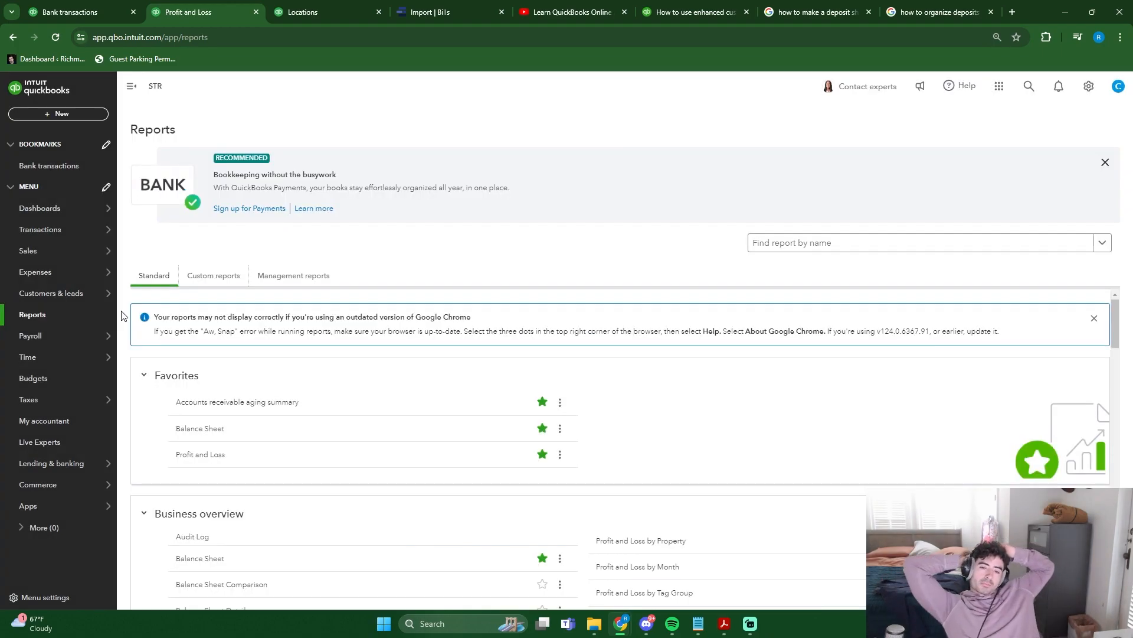
mouse_move(58, 278)
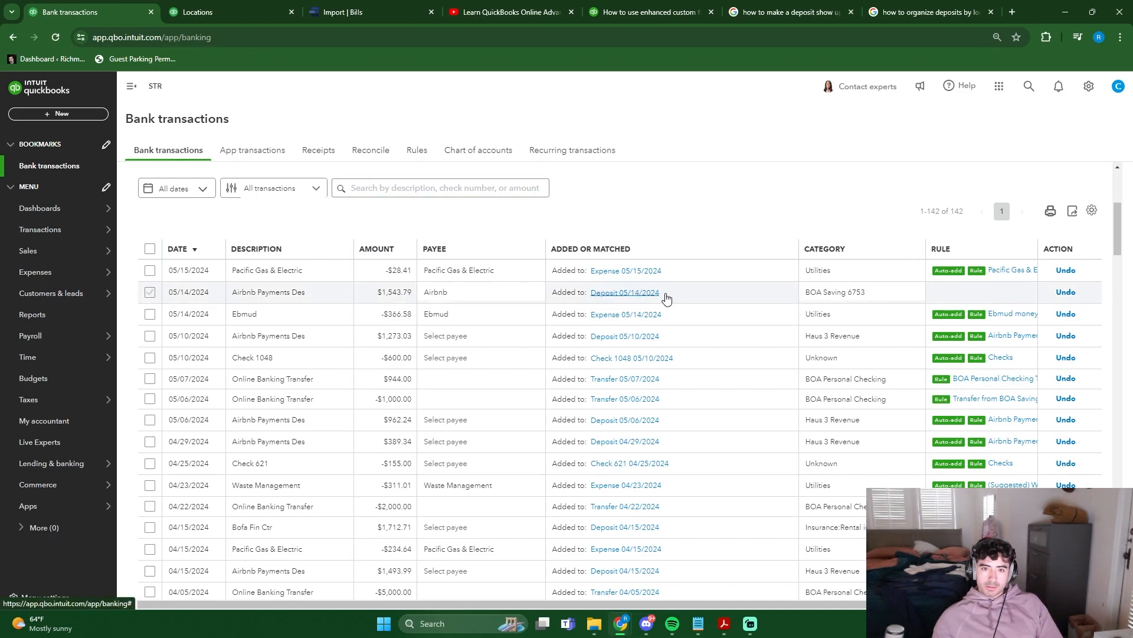
- Undo the categorized 05/14/2024 Airbnb deposit and add it again with the account Haus 3 Revenue and property Haus 3 (BofA)
scroll(476, 291, "up", 3)
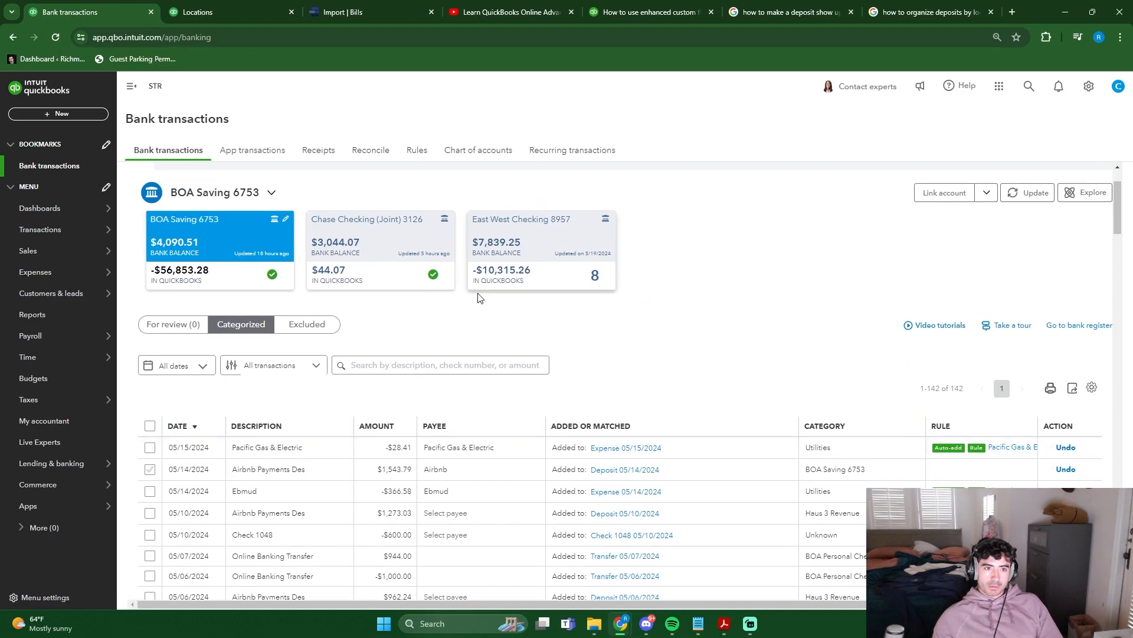
scroll(476, 291, "down", 2)
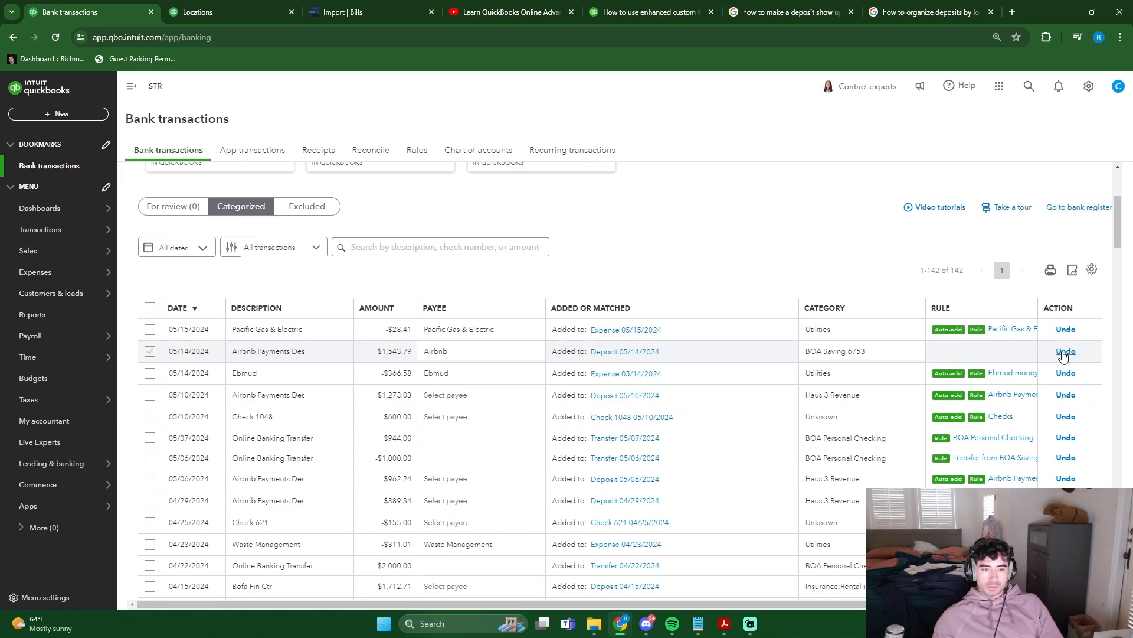
left_click(177, 208)
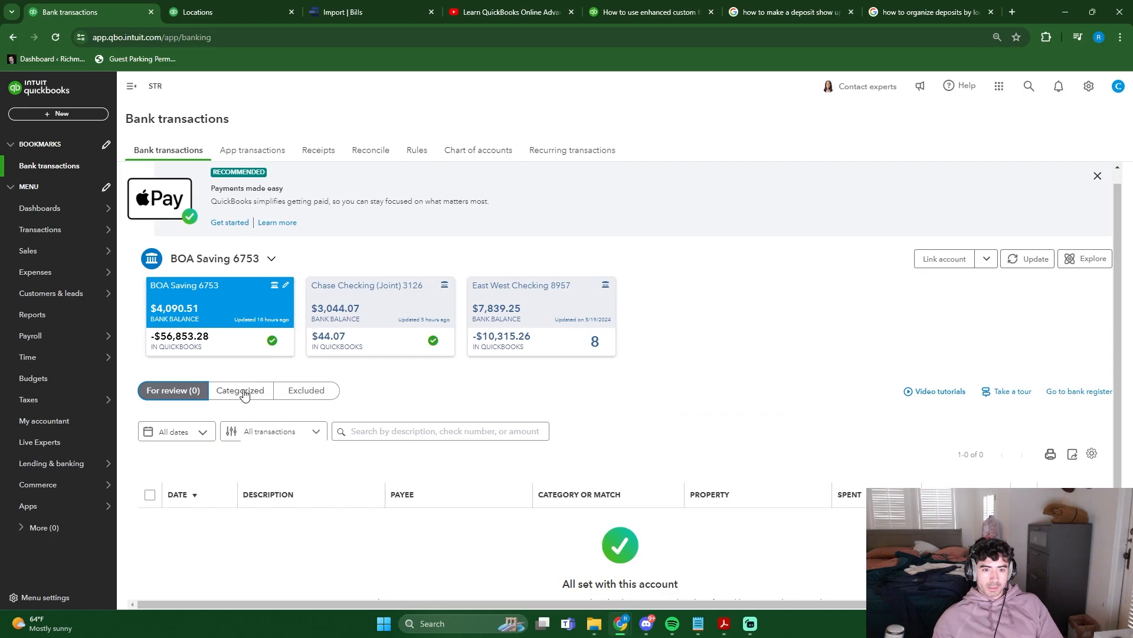
left_click(426, 523)
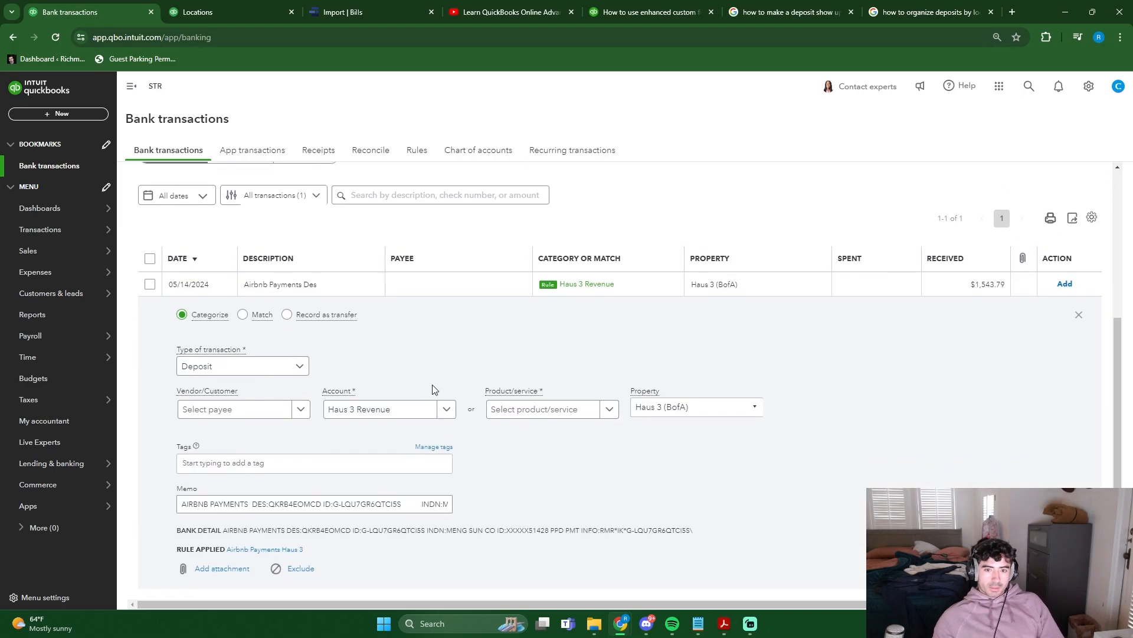
left_click(751, 411)
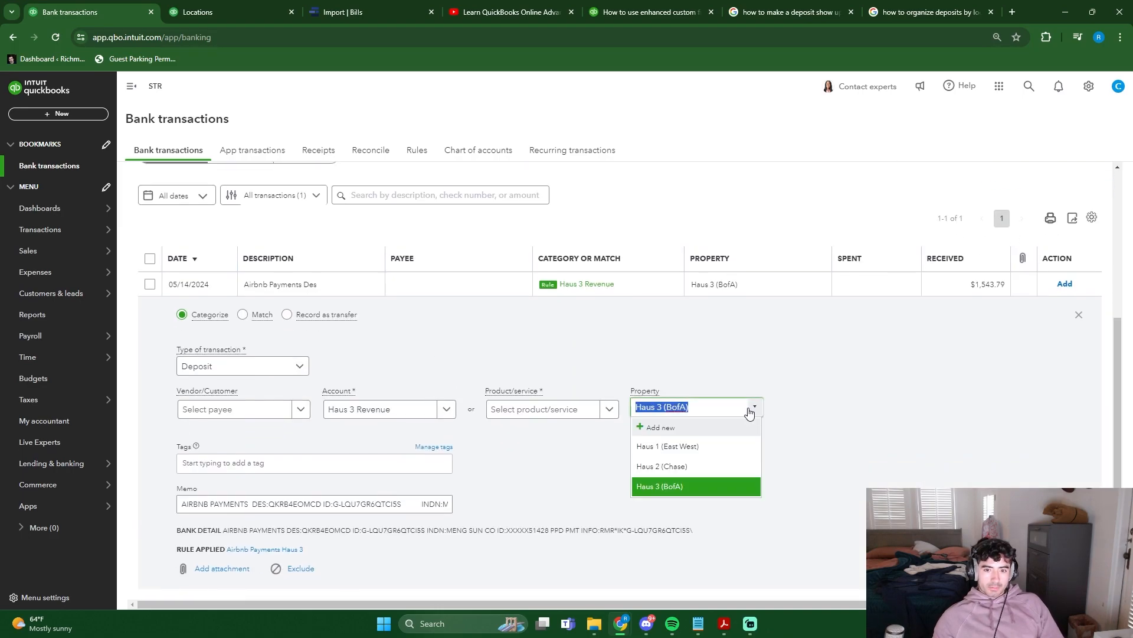
left_click(746, 370)
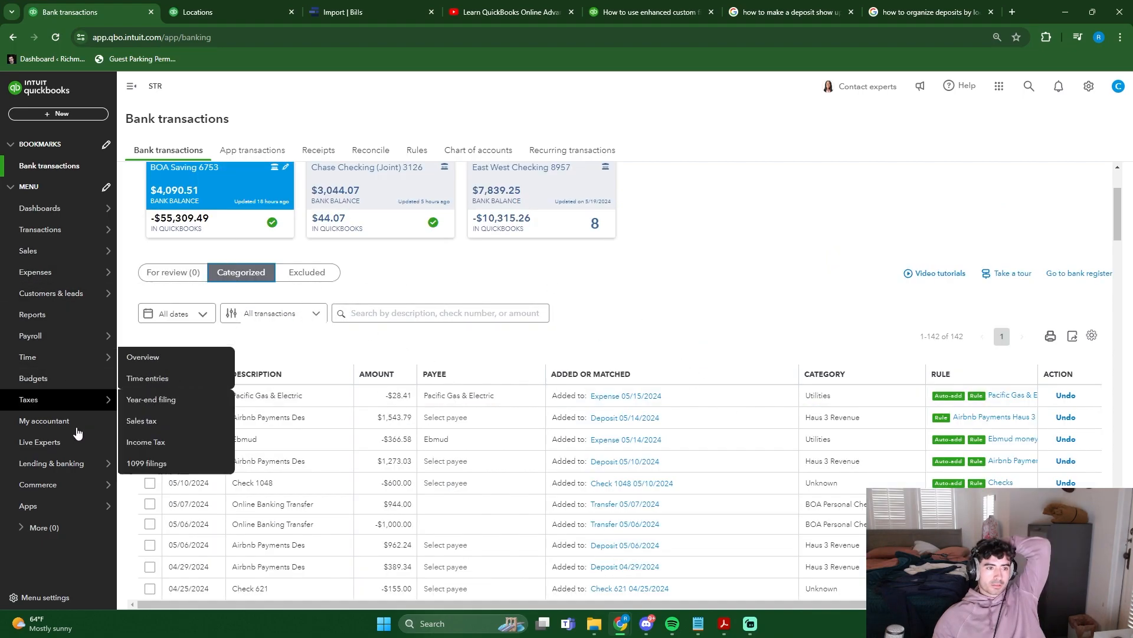
- Review the Profit and Loss report by Properties after adding the Airbnb deposit again
left_click(35, 314)
left_click(222, 460)
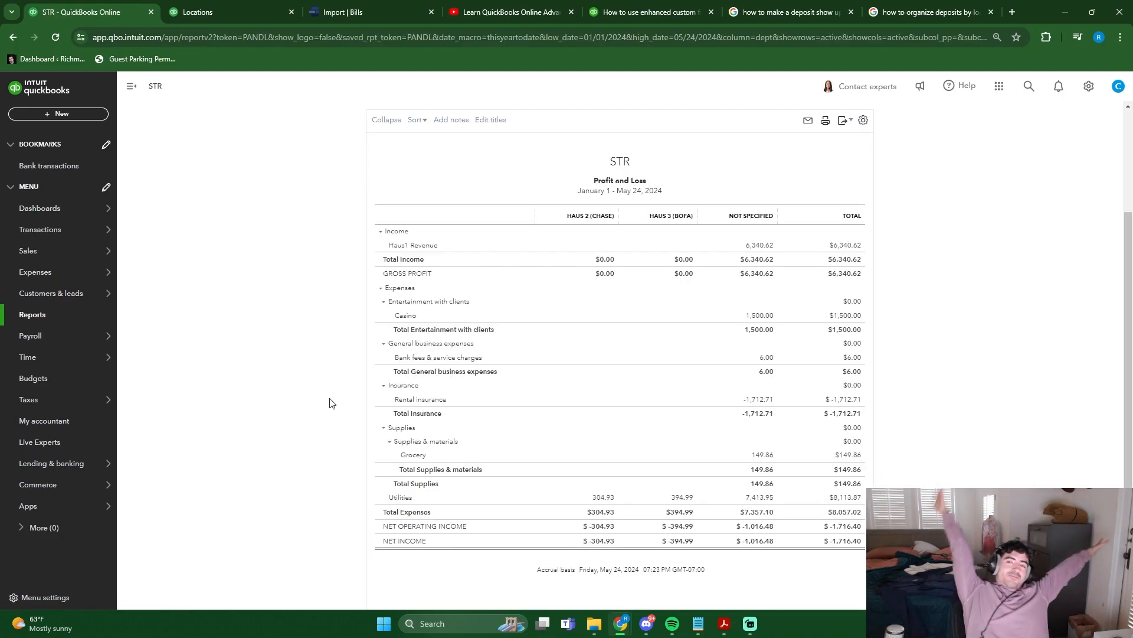
scroll(253, 301, "up", 3)
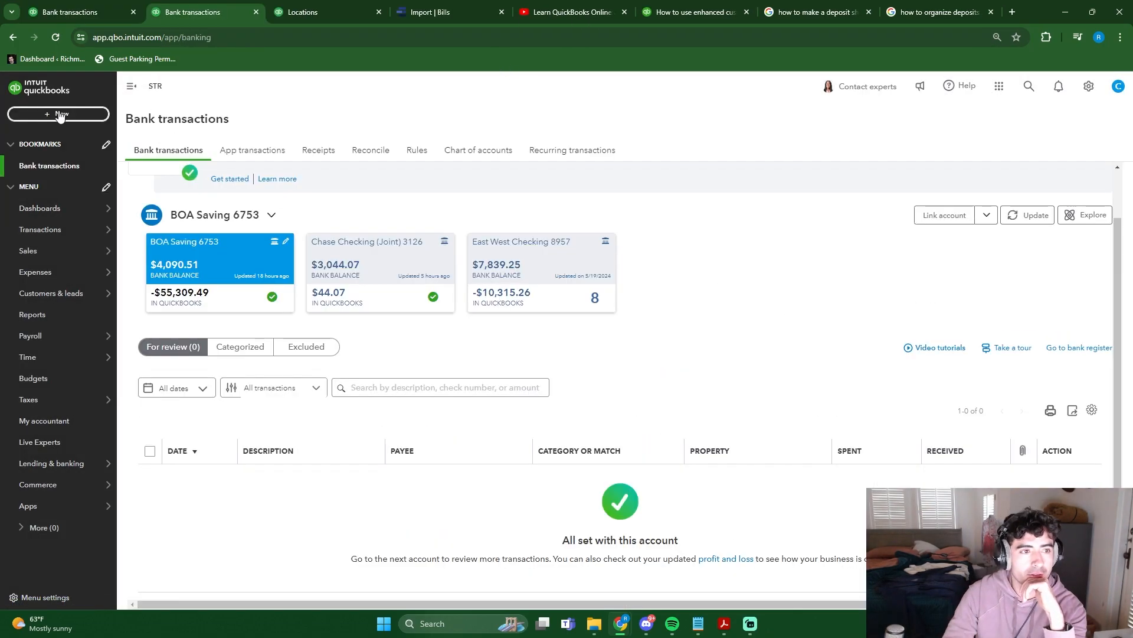
- Start a journal entry with a first line debiting BOA Saving 1,543.79 under the name Airbnb
left_click(59, 115)
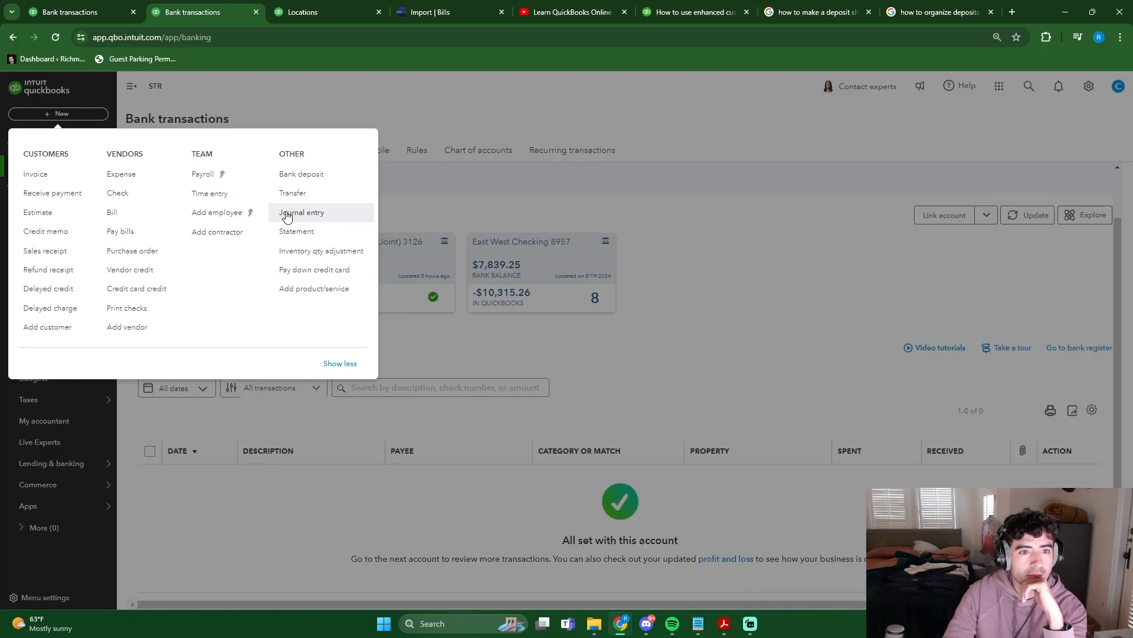
left_click(326, 213)
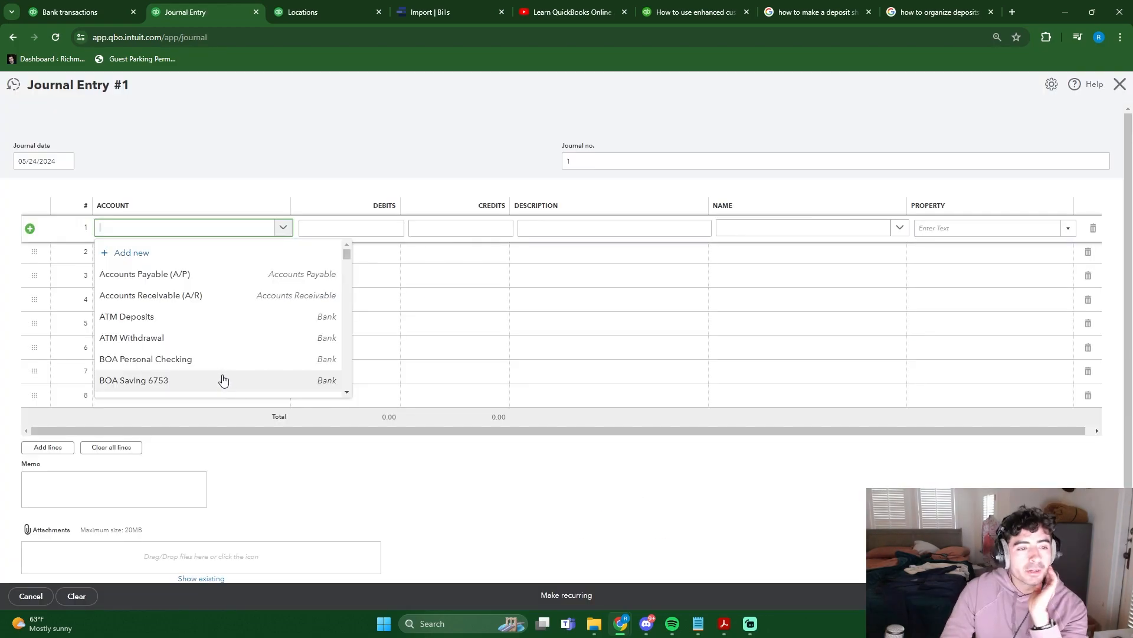
left_click(228, 382)
left_click(350, 229)
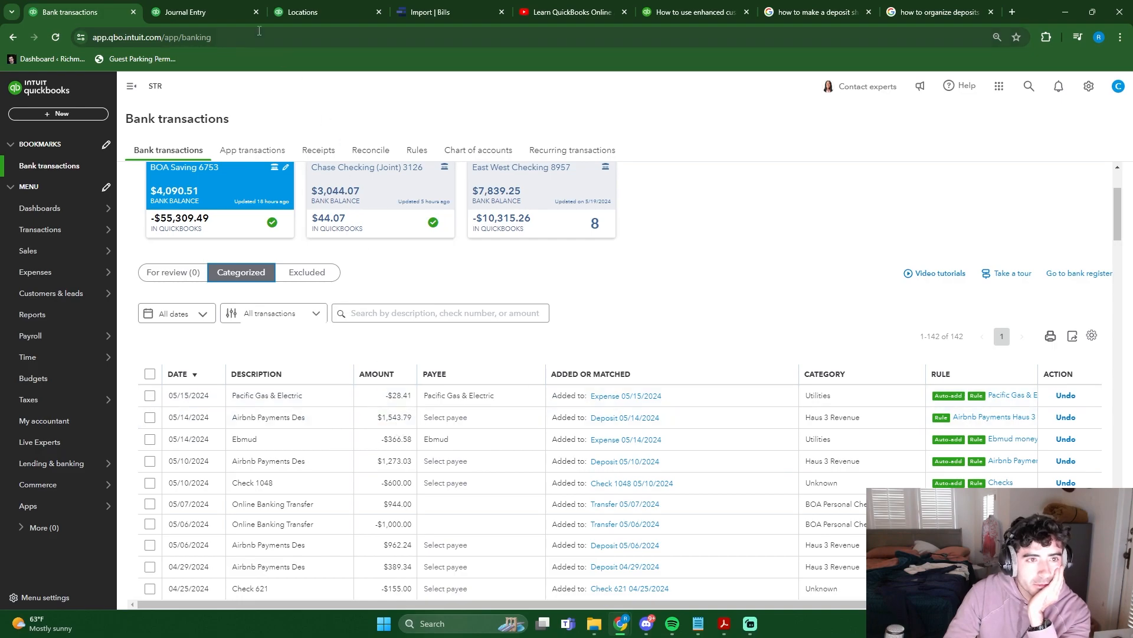
left_click(220, 12)
left_click(757, 245)
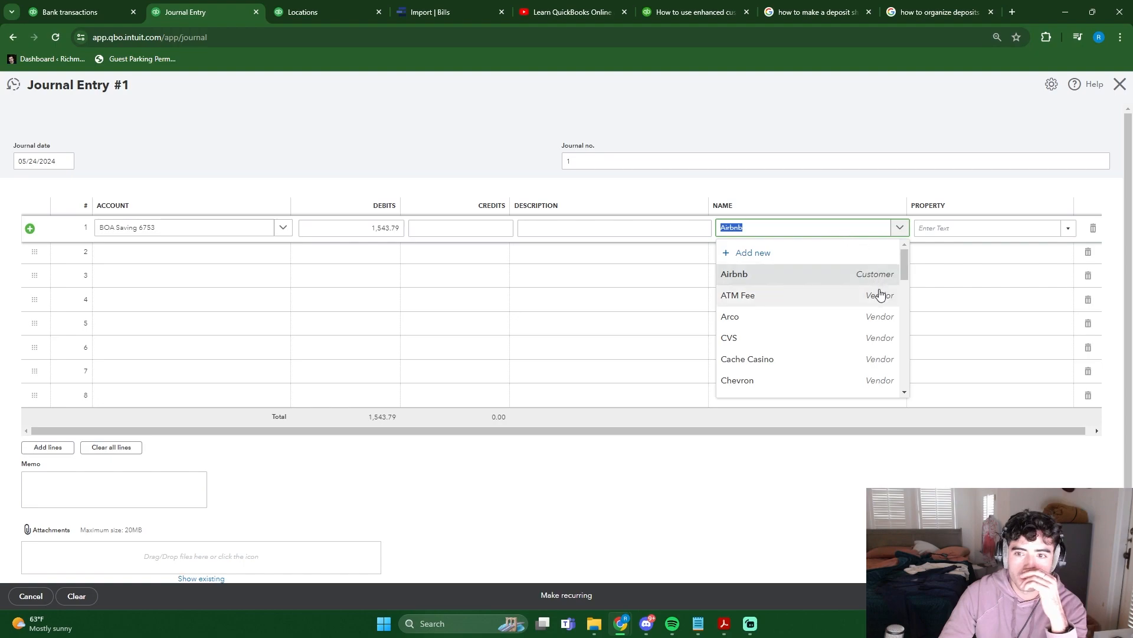
- Fill the second journal line with BOA Saving, a credit of 1,543.79, the name Airbnb and property Haus 3 (BofA)
left_click(499, 259)
left_click(605, 253)
left_click(815, 254)
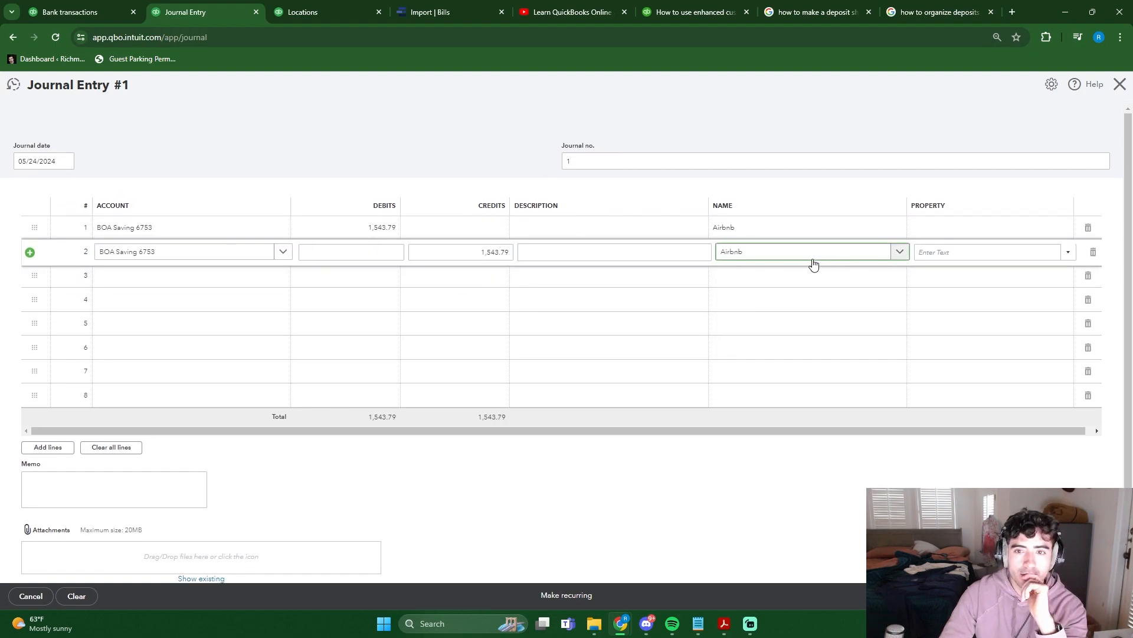
left_click(962, 251)
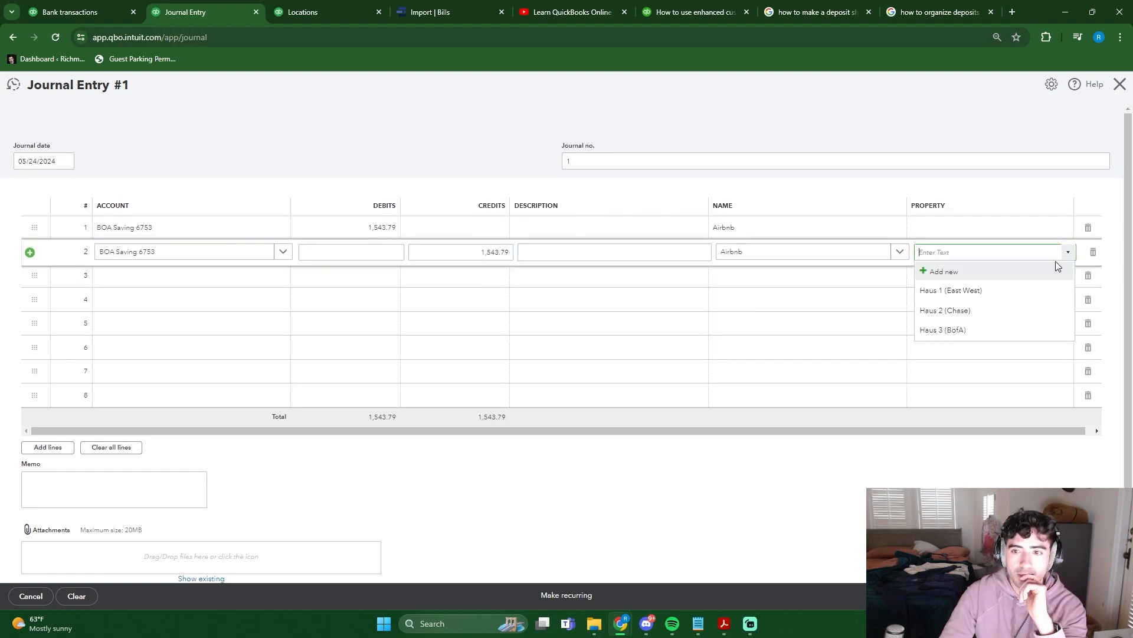
left_click(968, 329)
- Run the year-to-date Profit and Loss report by Properties to check the effect of the journal entry
key("ctrl+shift+Tab")
scroll(716, 295, "up", 3)
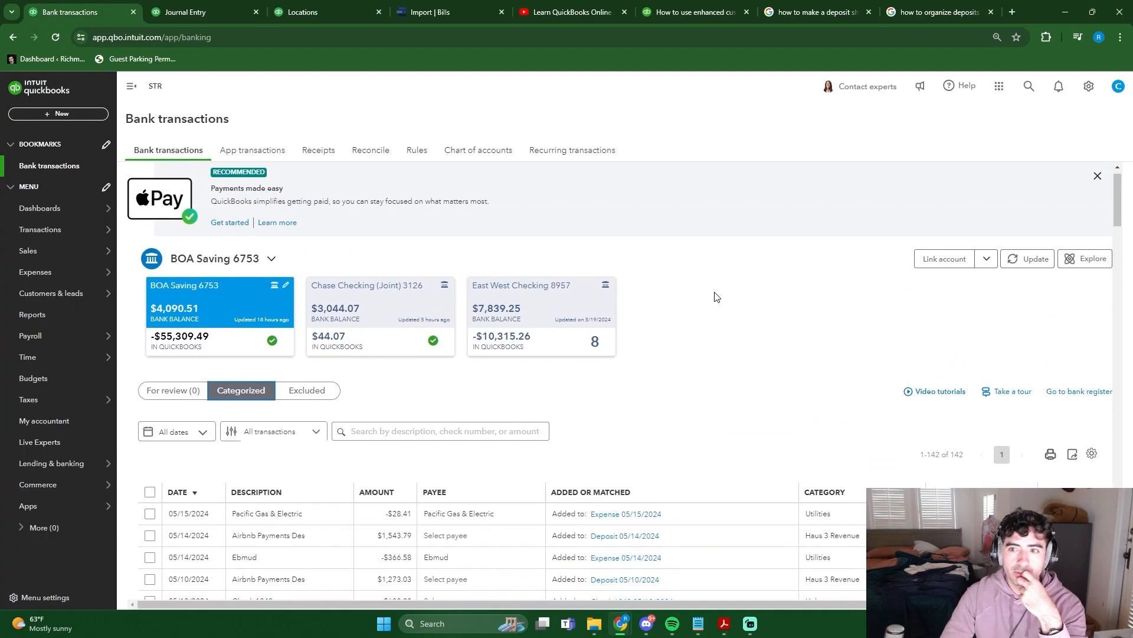
left_click(1098, 192)
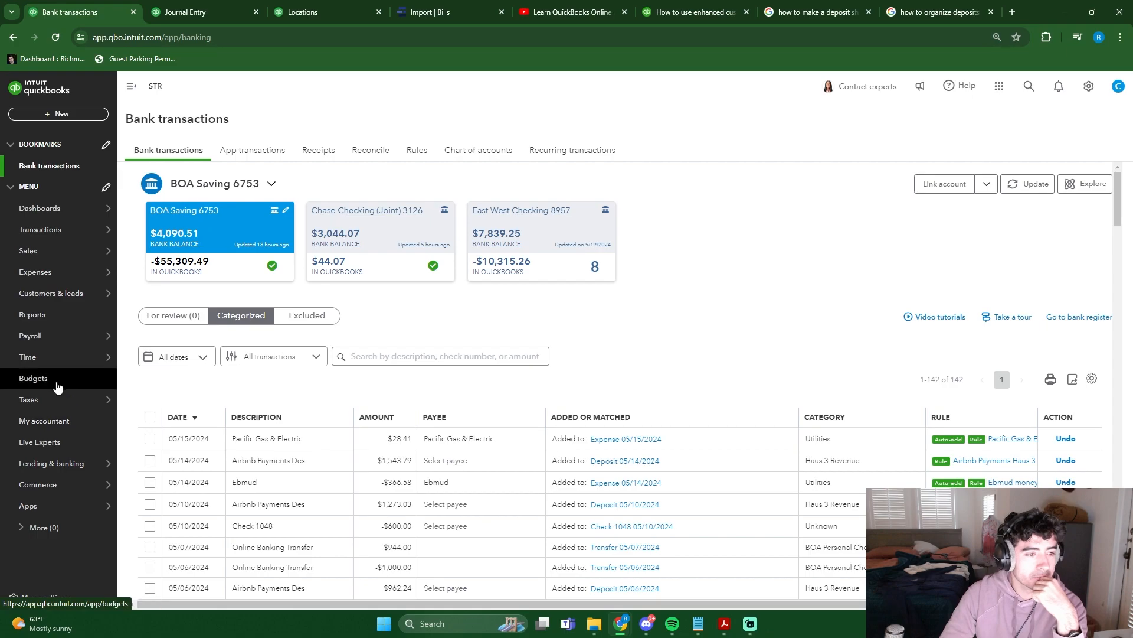
left_click(63, 322)
scroll(405, 280, "down", 3)
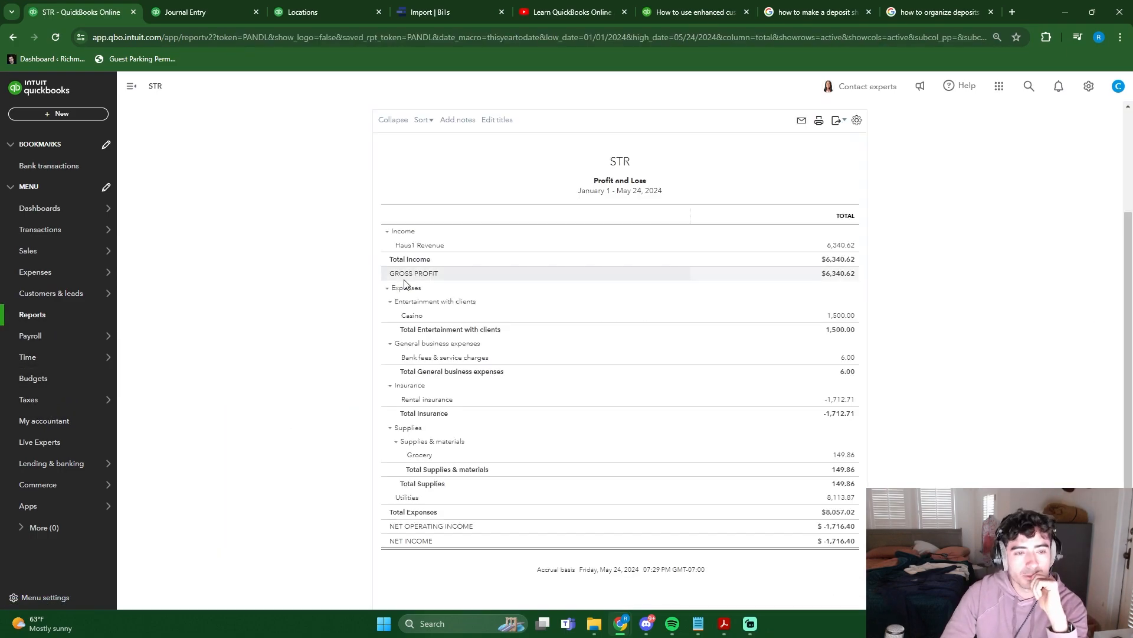
scroll(306, 221, "up", 3)
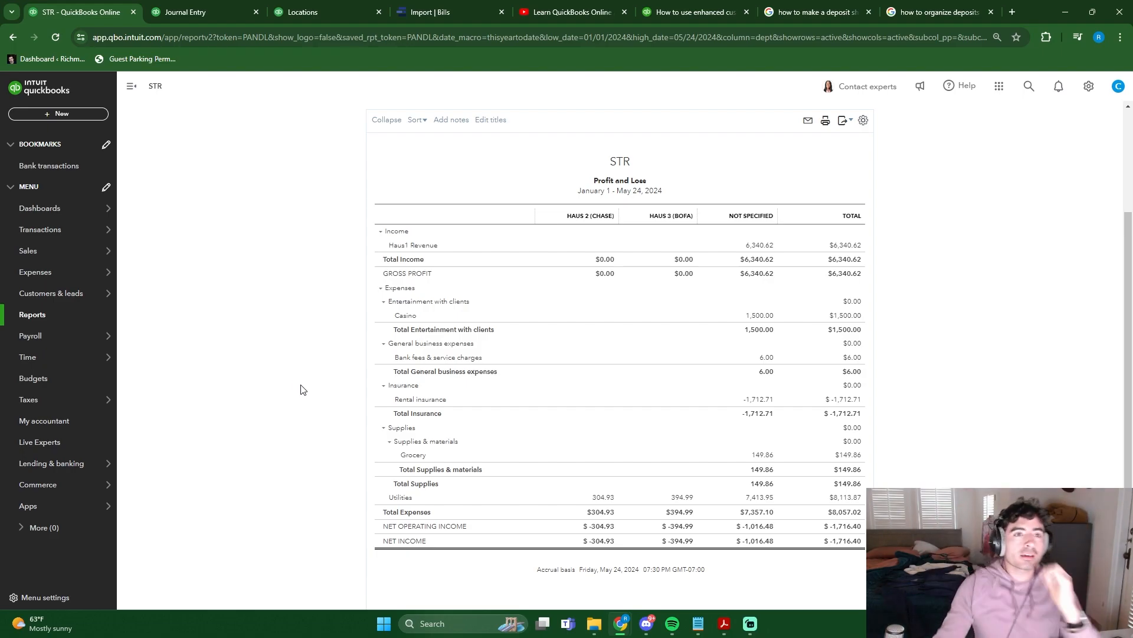
scroll(261, 381, "down", 1)
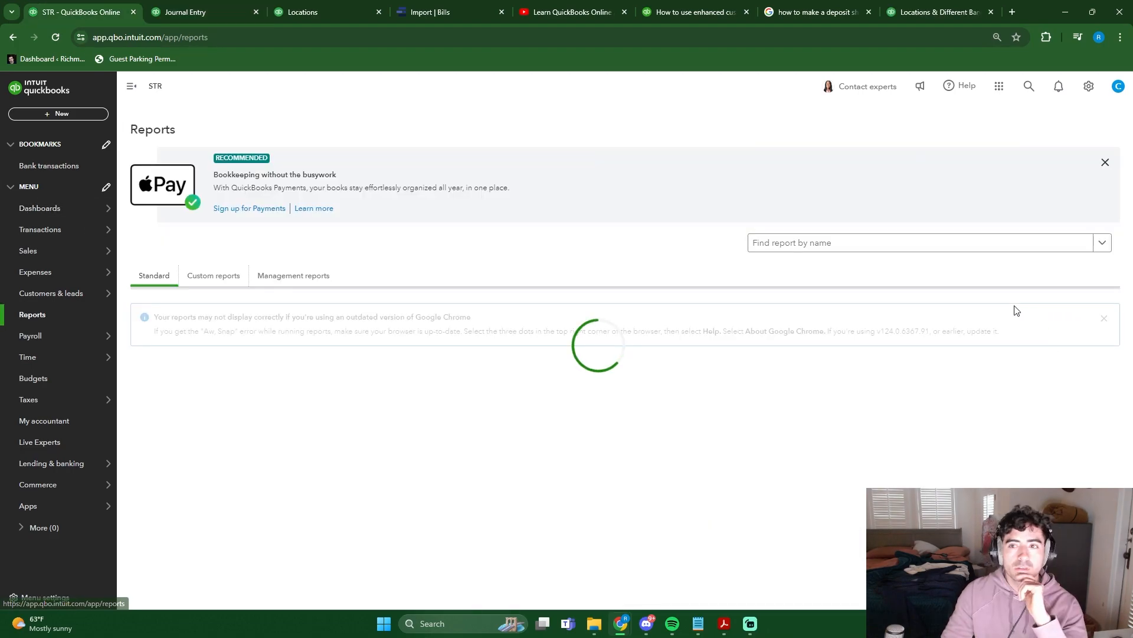
- Read the support article on location tracking across different bank accounts for a suitable report
left_click(889, 242)
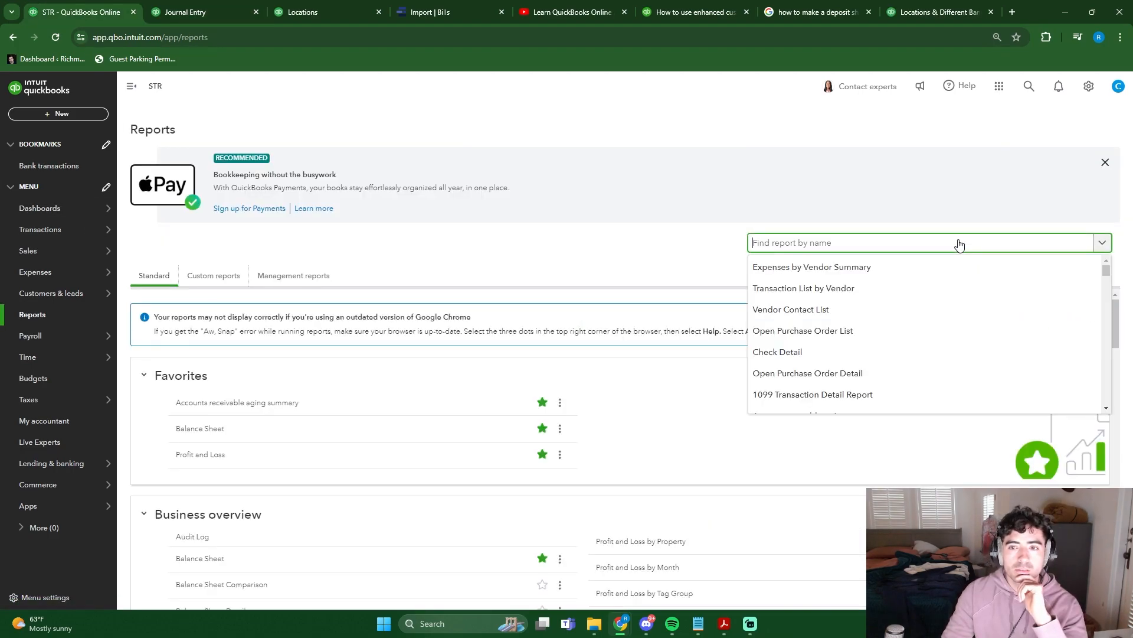
left_click(939, 12)
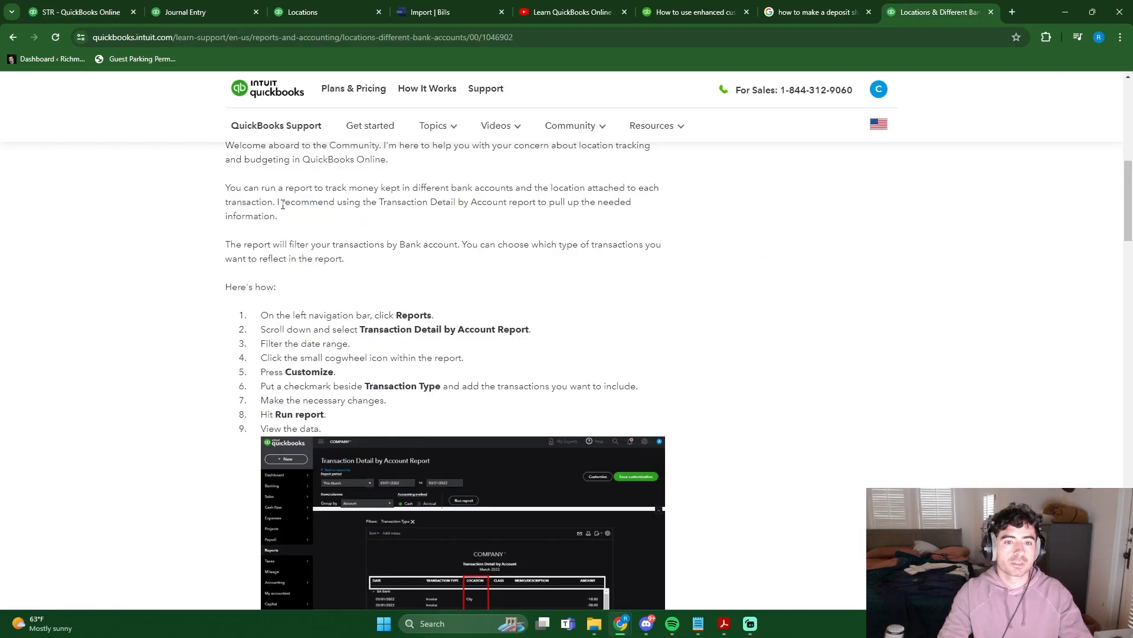
left_click(86, 12)
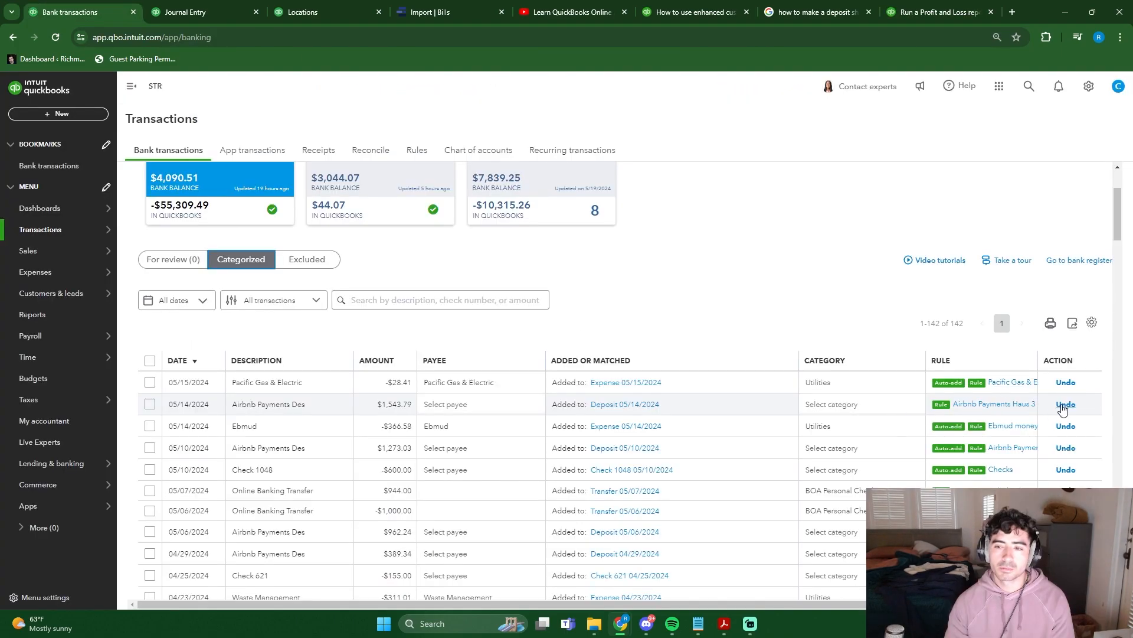
- Undo the categorized 05/14/2024 Airbnb deposit and match the transaction to Journal Entry 1
left_click(1064, 406)
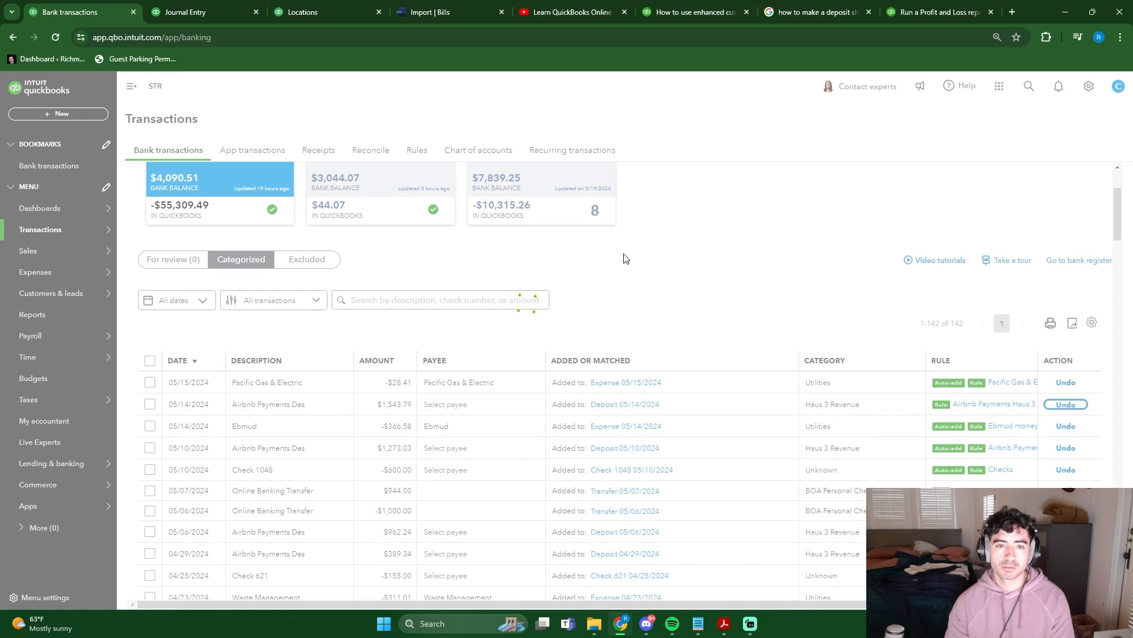
left_click(168, 378)
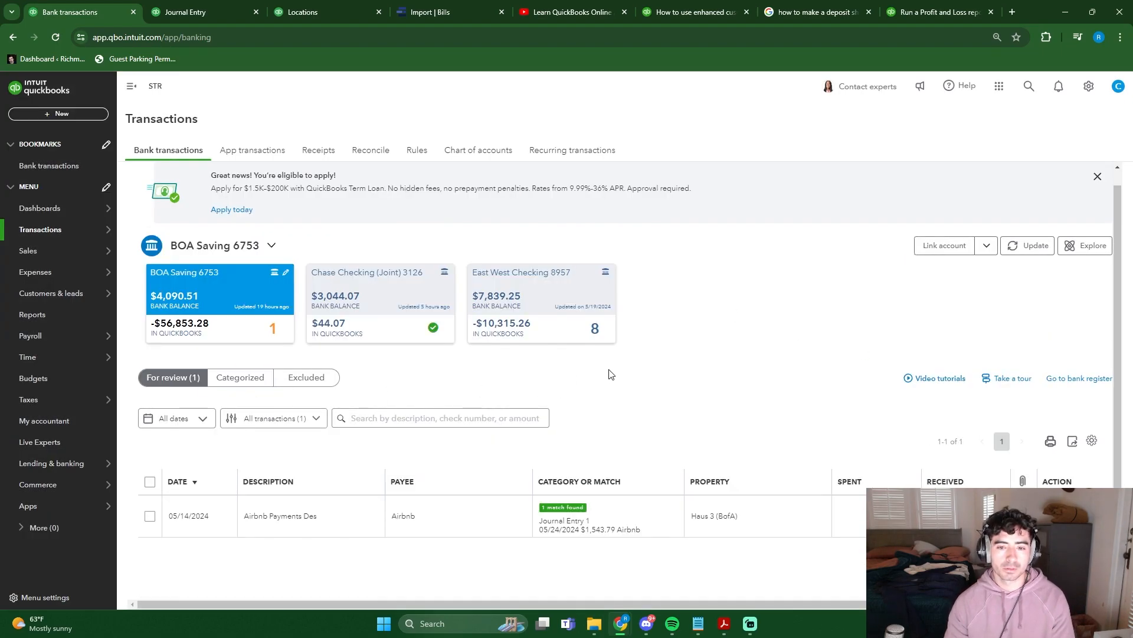
left_click(1064, 404)
- Review the Profit and Loss report and the details of the categorized 05/14/2024 Airbnb transaction
left_click(32, 314)
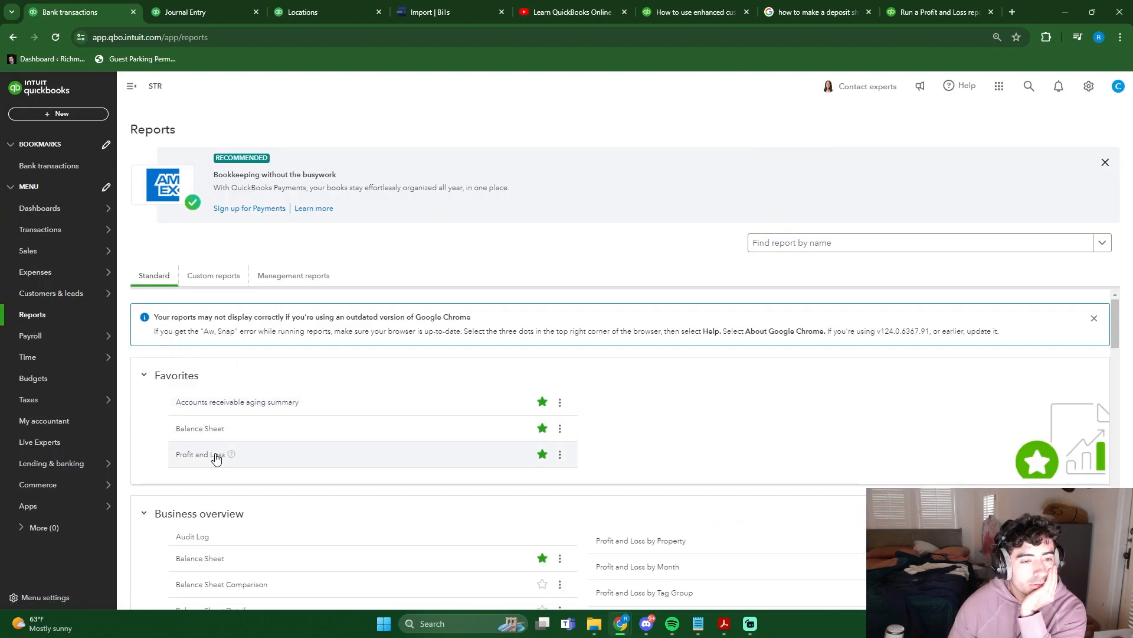
left_click(216, 459)
left_click(58, 166)
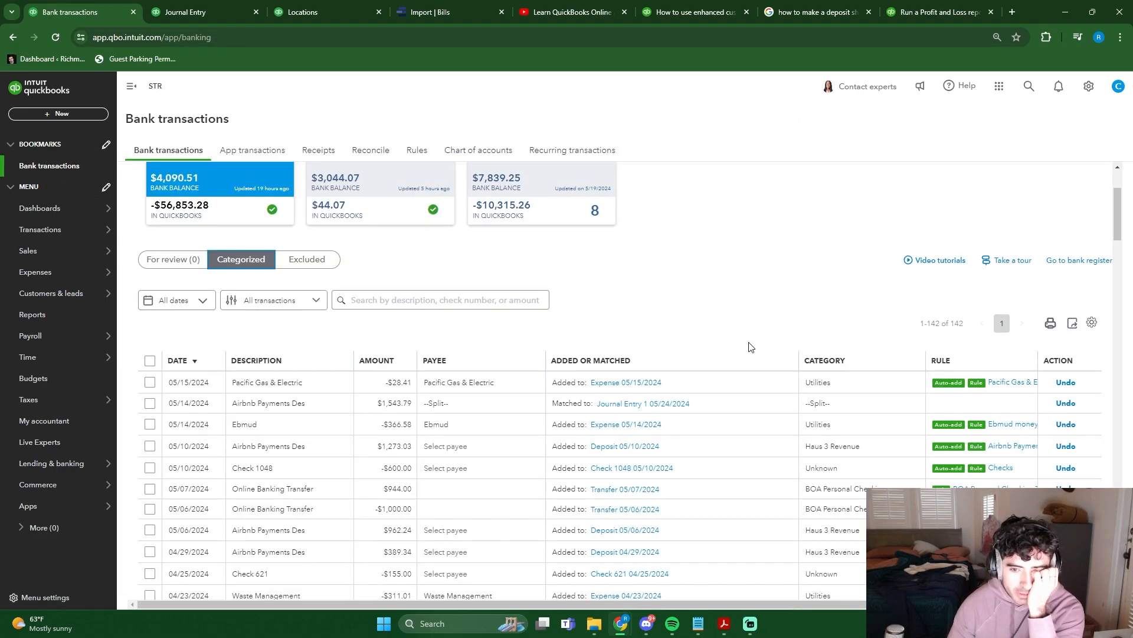
scroll(741, 348, "down", 1)
left_click(734, 353)
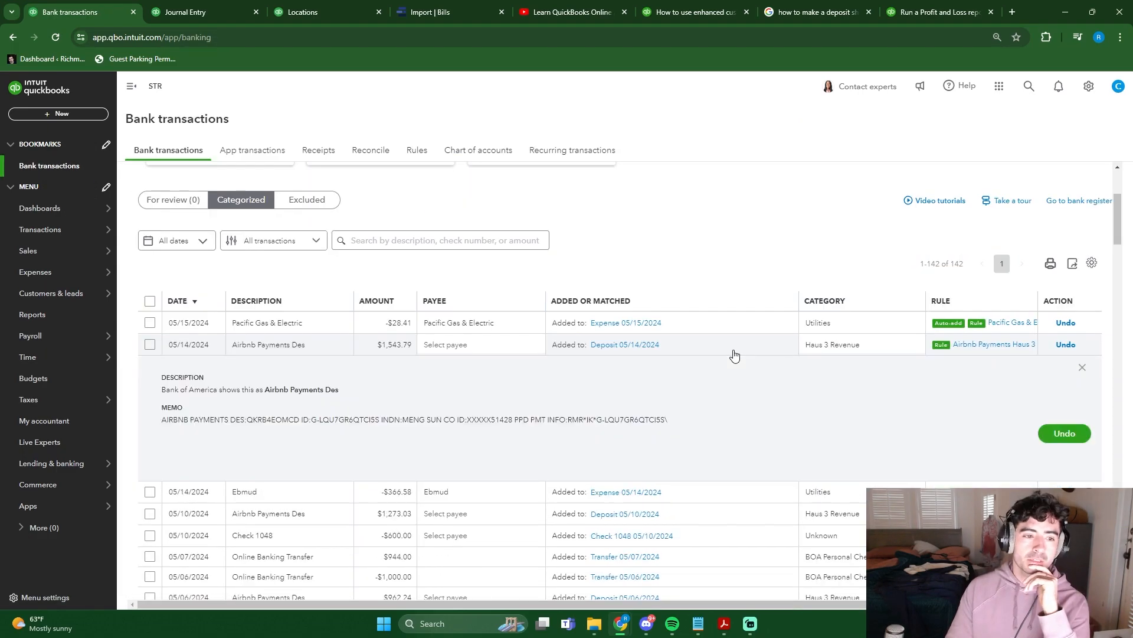
left_click(734, 354)
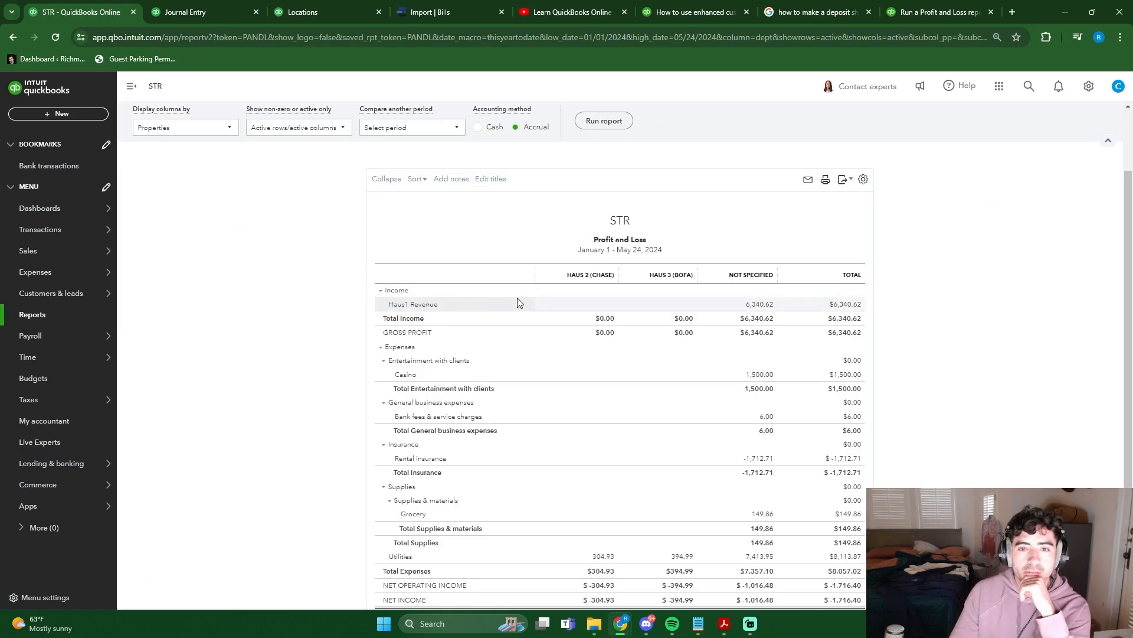
- Examine how the Profit and Loss report by Properties allocates the Haus1 Revenue income row
left_click_drag(390, 305, 483, 305)
left_click(511, 307)
double_click(748, 309)
left_click(904, 321)
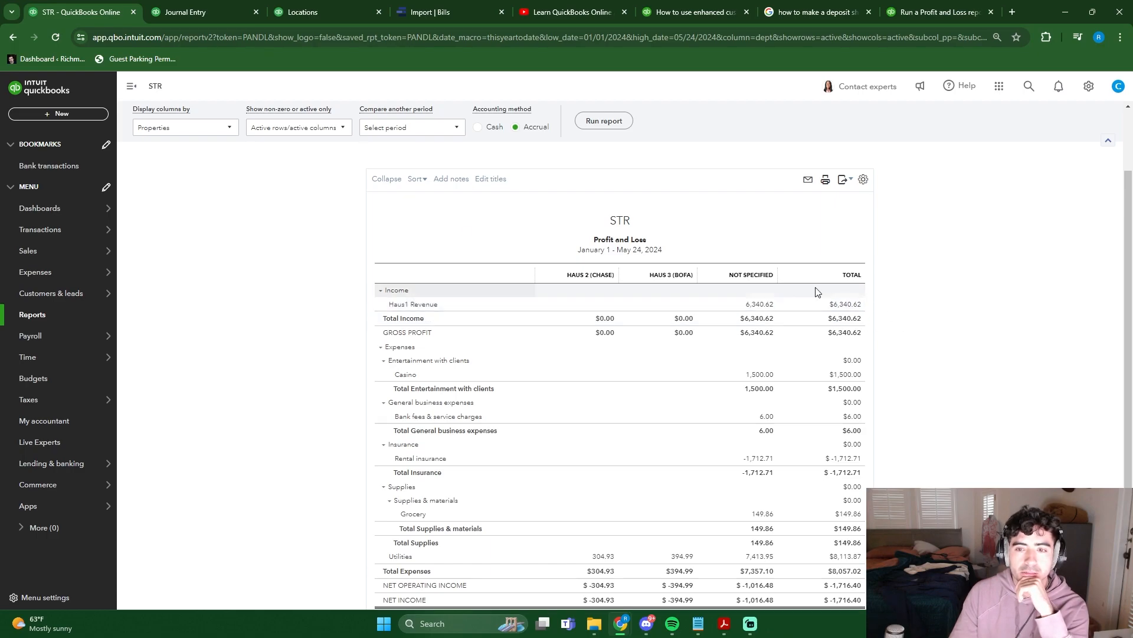
scroll(223, 307, "up", 2)
- Review the categorized transactions of the East West Checking account
left_click(56, 170)
left_click(561, 295)
scroll(741, 359, "down", 1)
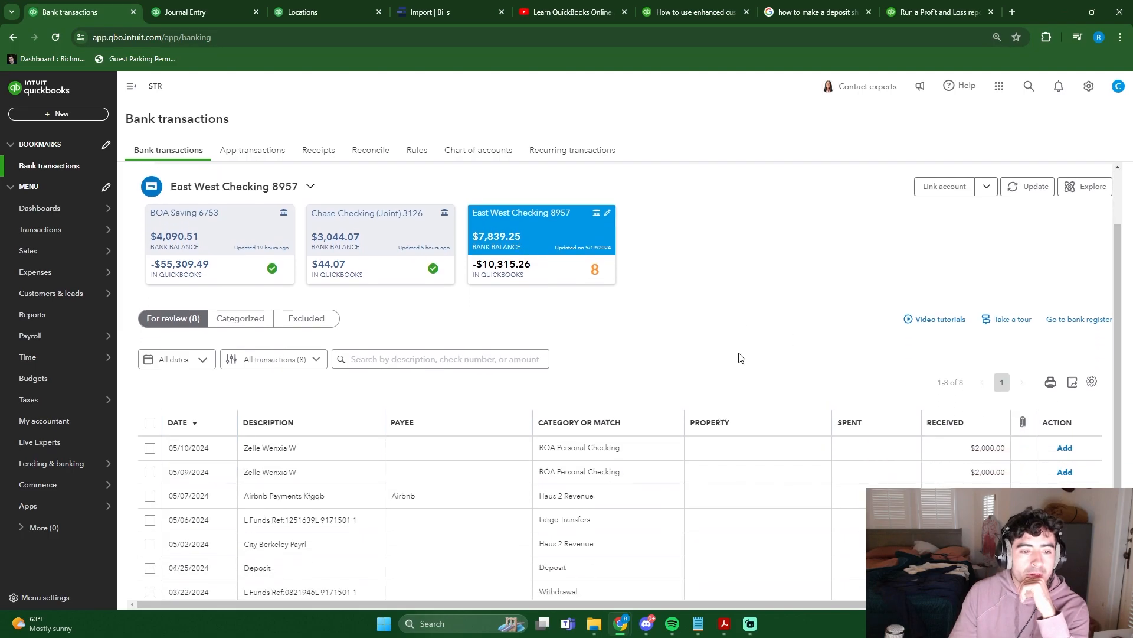
left_click(241, 308)
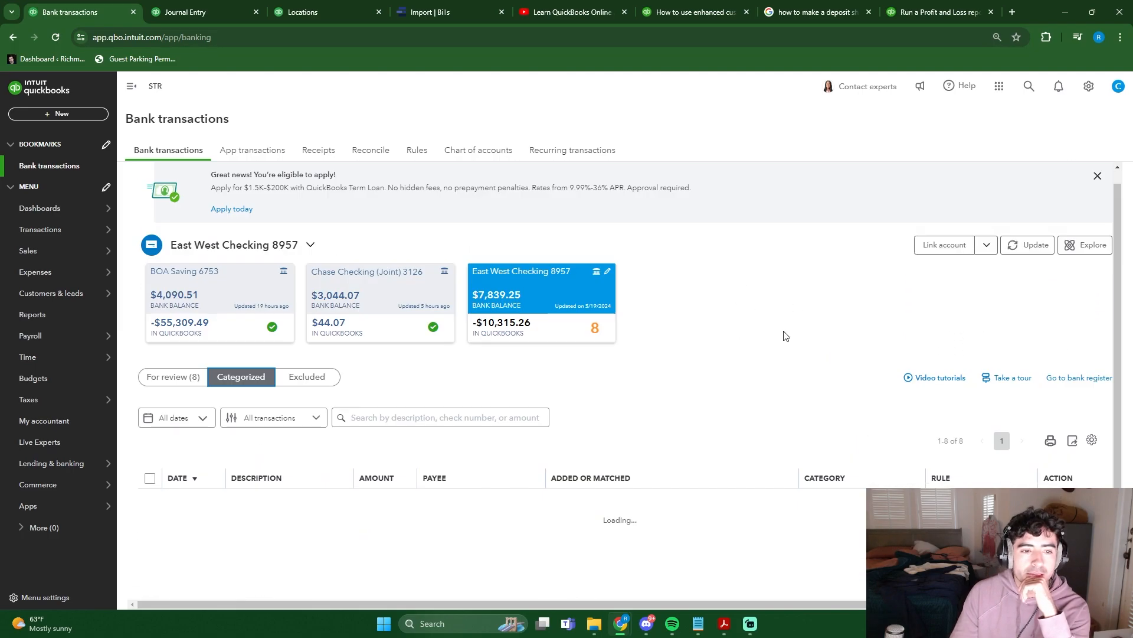
scroll(780, 315, "down", 2)
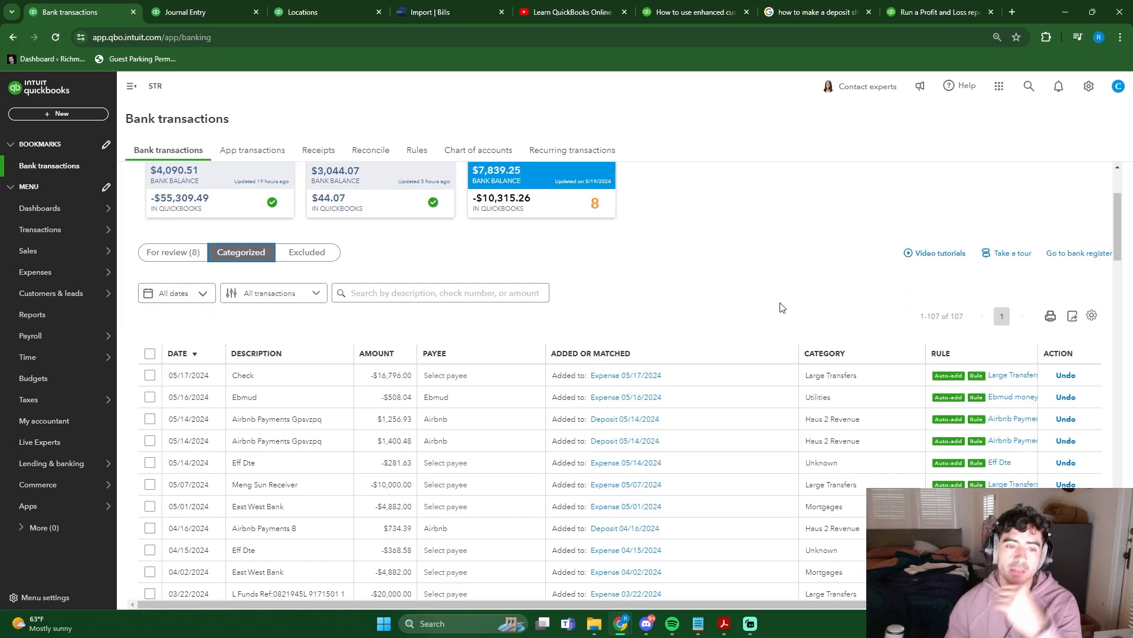
- Open the chart of accounts and consult the web search results on editing a deposit and adding a location
left_click(1082, 87)
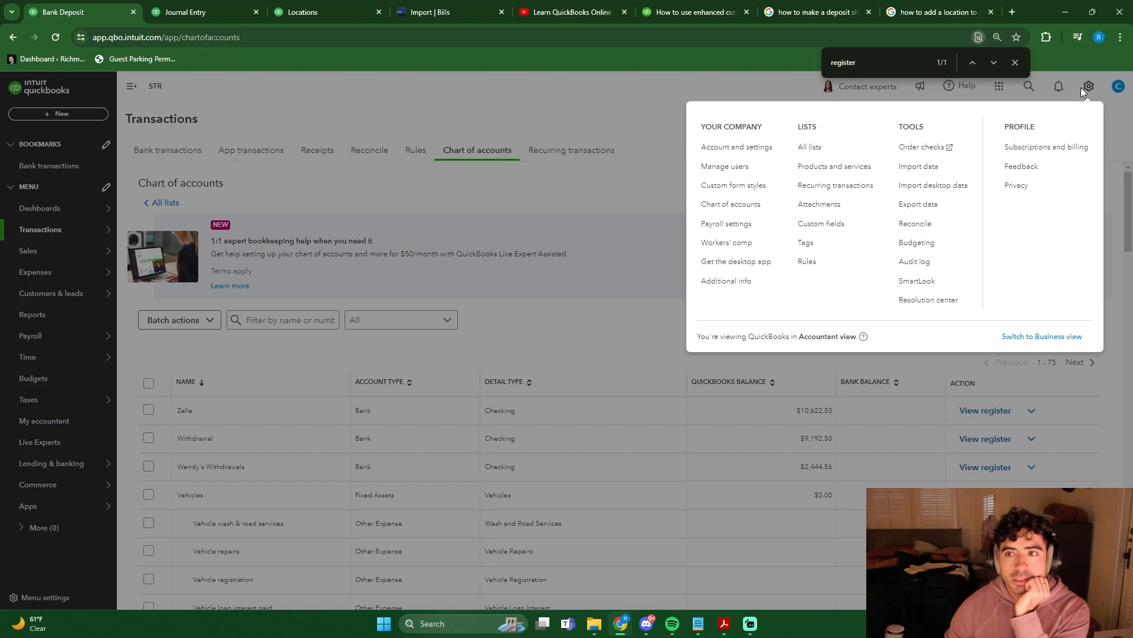
left_click(1089, 87)
left_click(1088, 87)
left_click(736, 206)
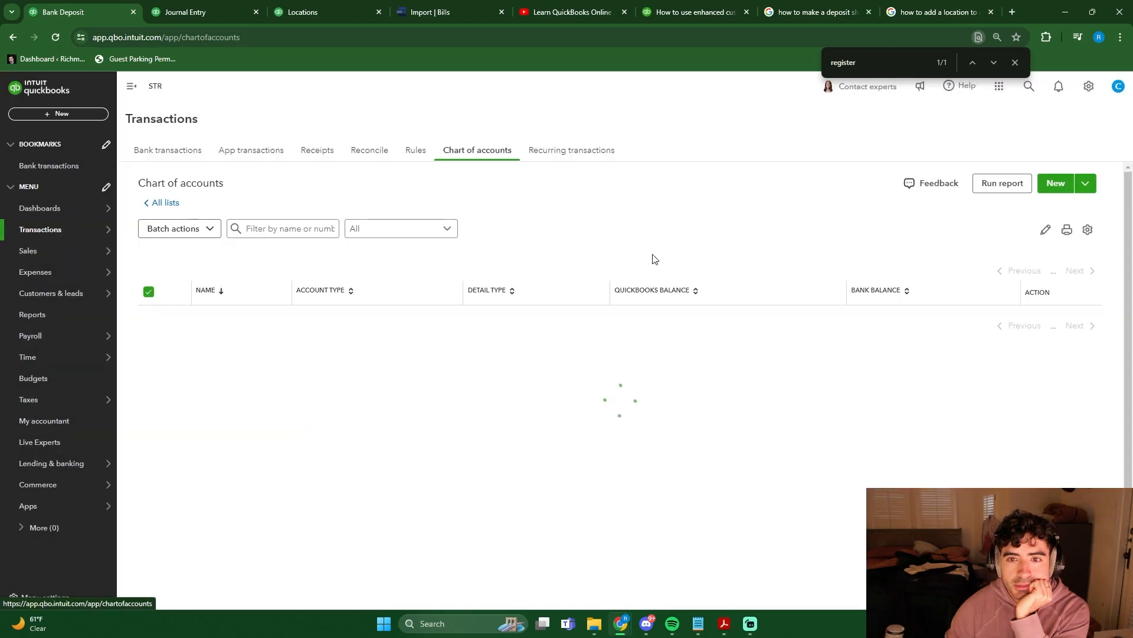
left_click(1060, 187)
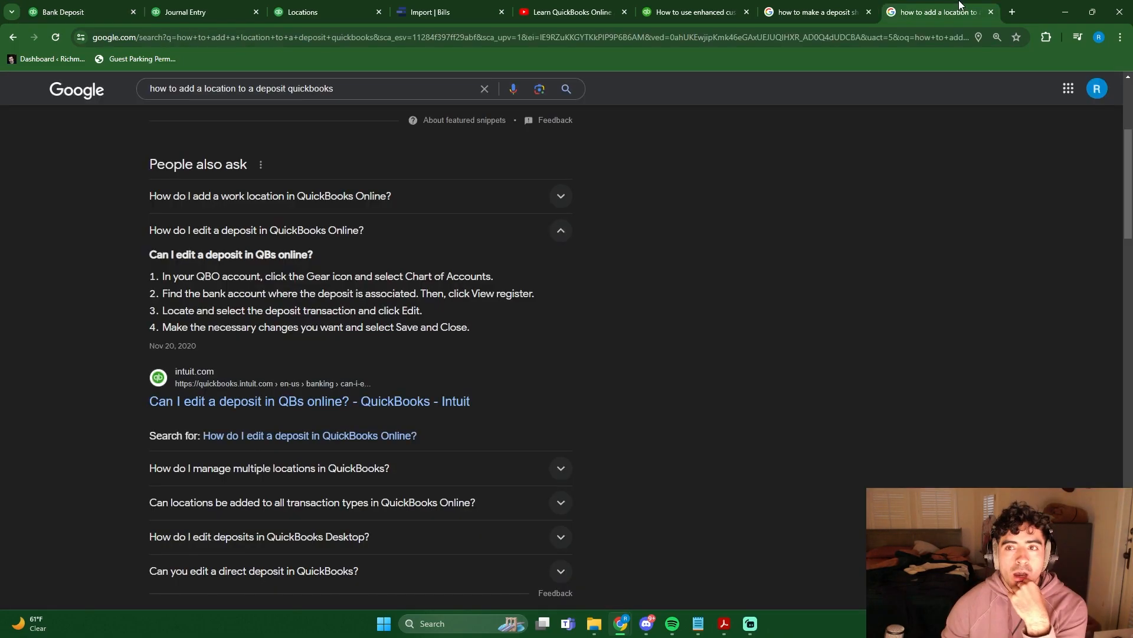
left_click(939, 12)
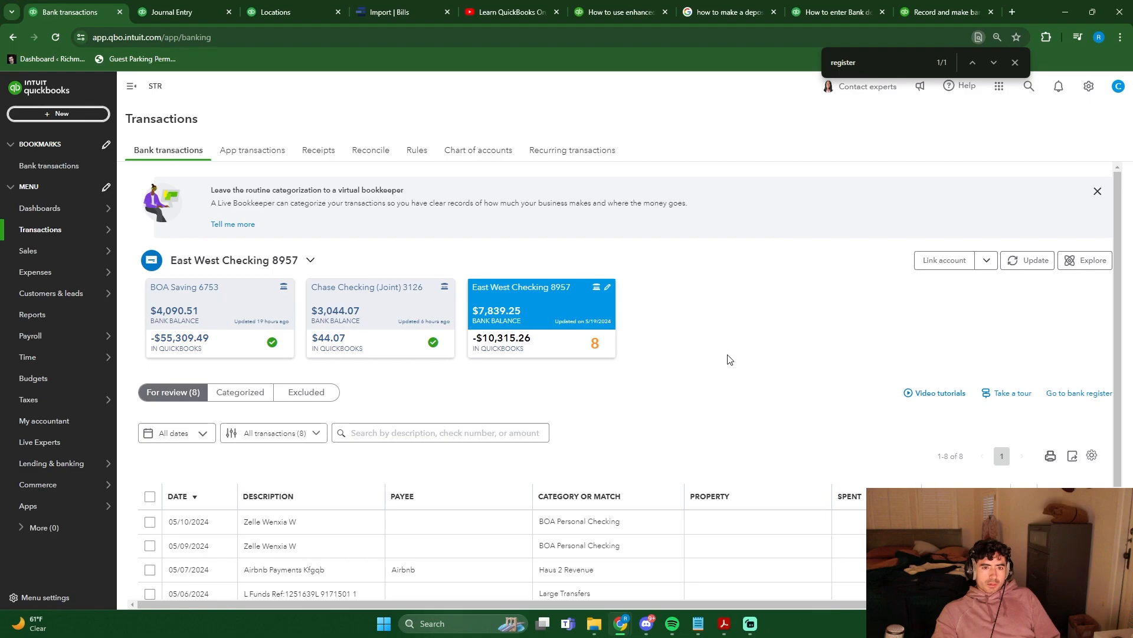
left_click(1097, 191)
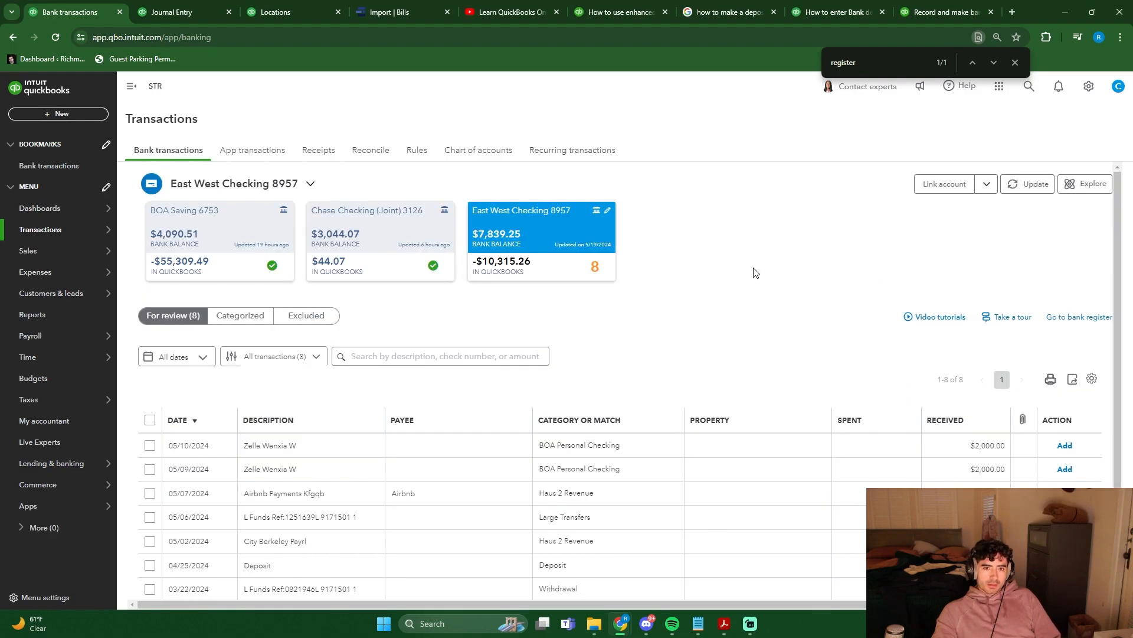
left_click(69, 115)
left_click(295, 175)
left_click(172, 225)
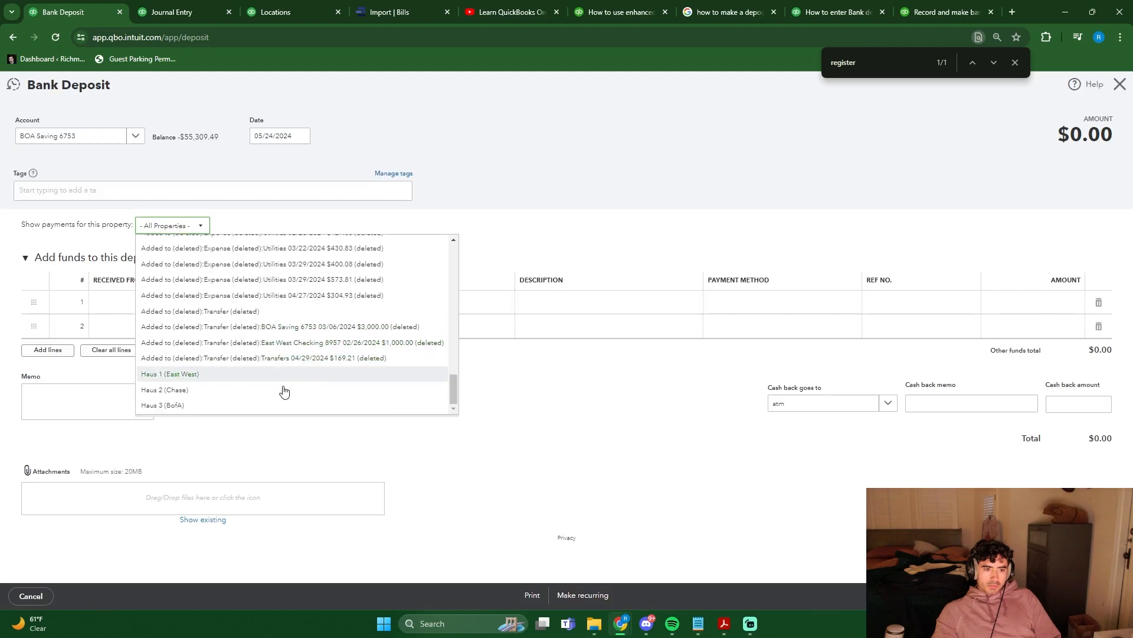
left_click(211, 407)
left_click(263, 301)
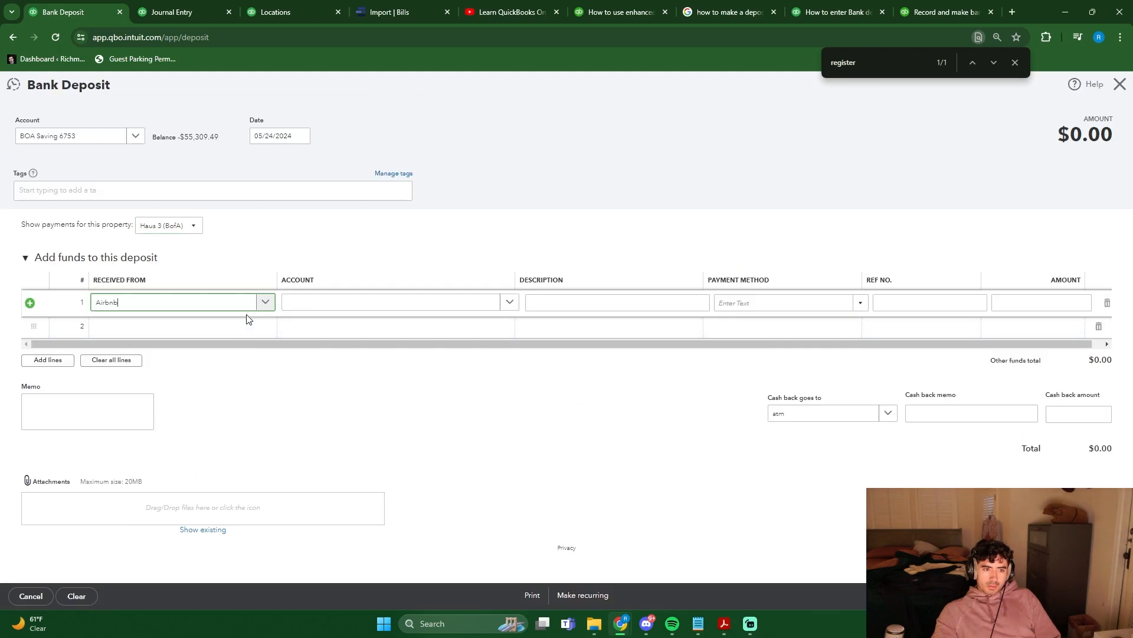
left_click(392, 310)
scroll(382, 354, "down", 10)
scroll(416, 336, "up", 10)
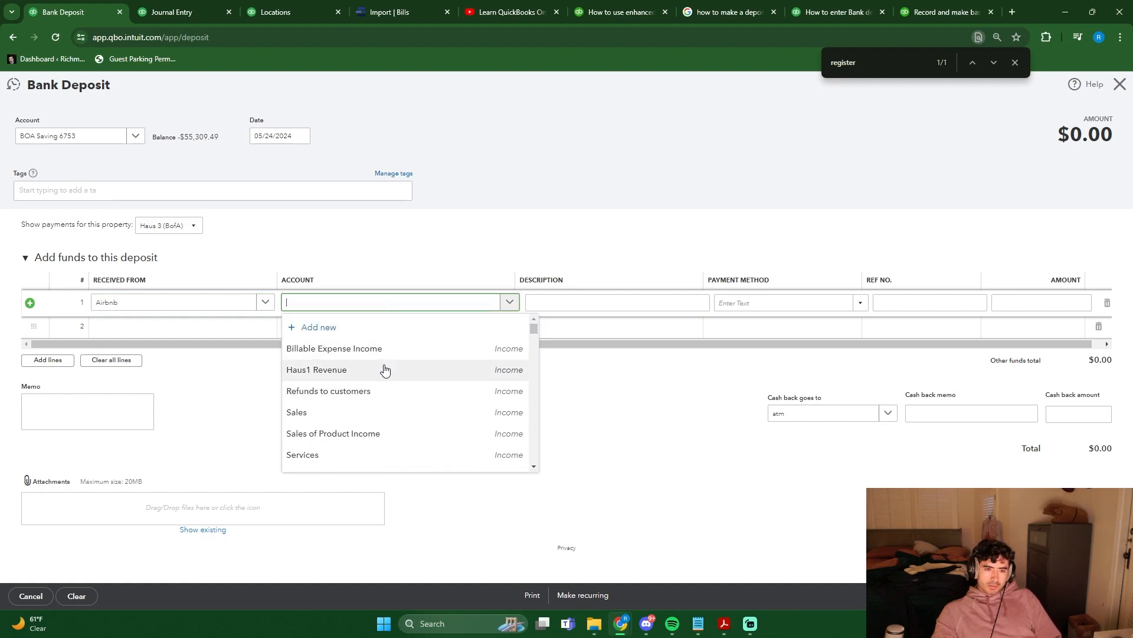
scroll(385, 369, "down", 5)
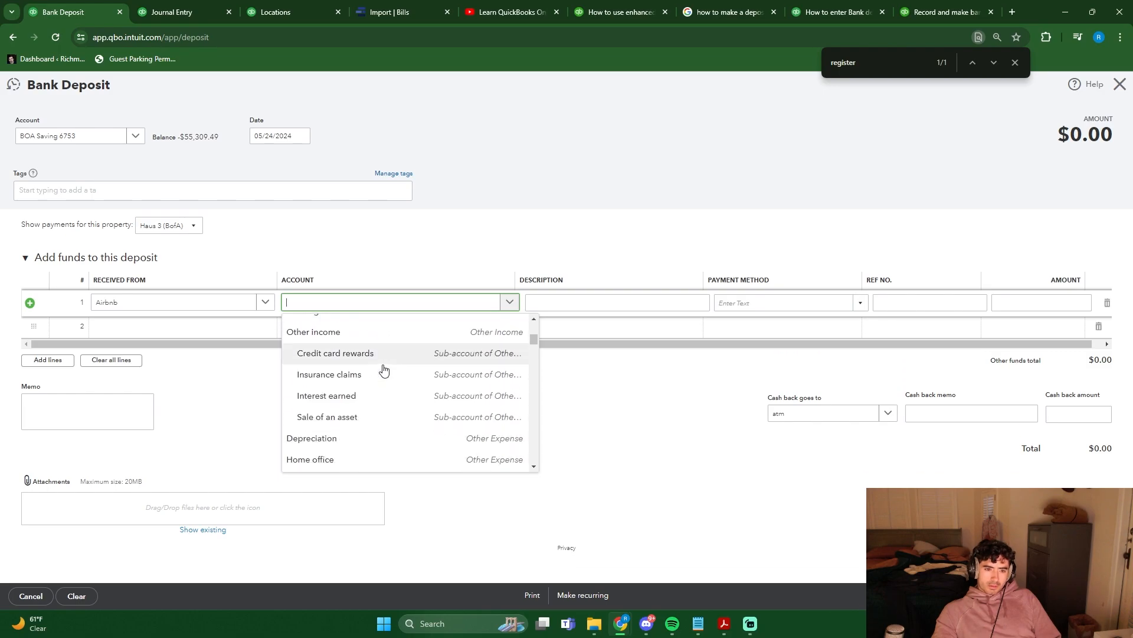
scroll(390, 377, "up", 5)
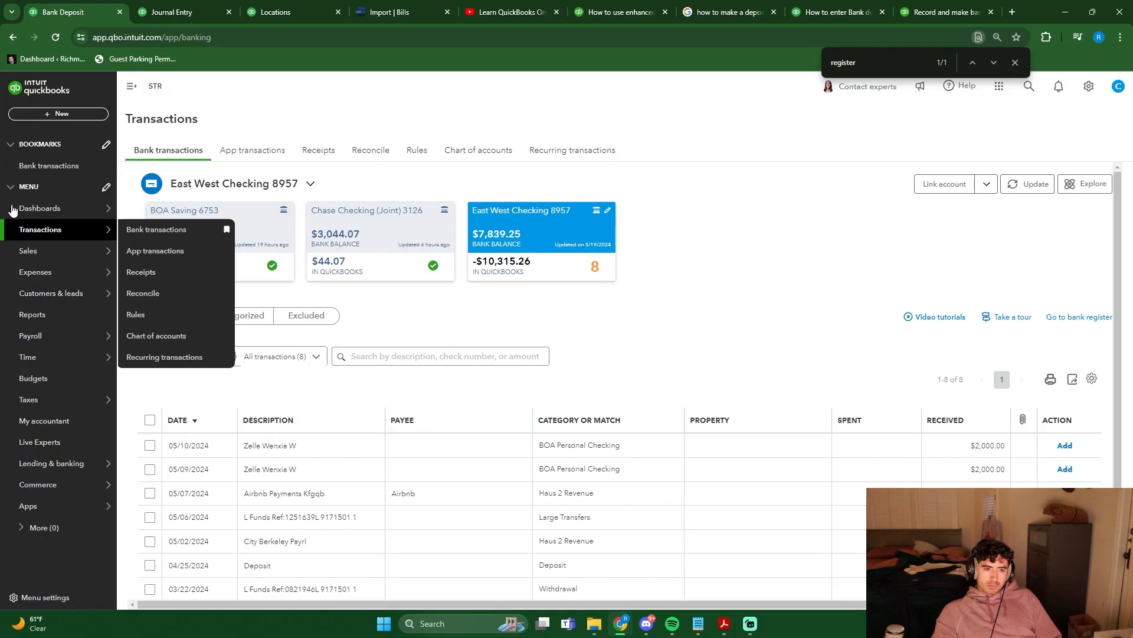
- Assign the categorized 05/14/2024 Airbnb deposit of BOA Saving 6753 to a new Income account with detail type and name Other Primary Income
left_click(236, 235)
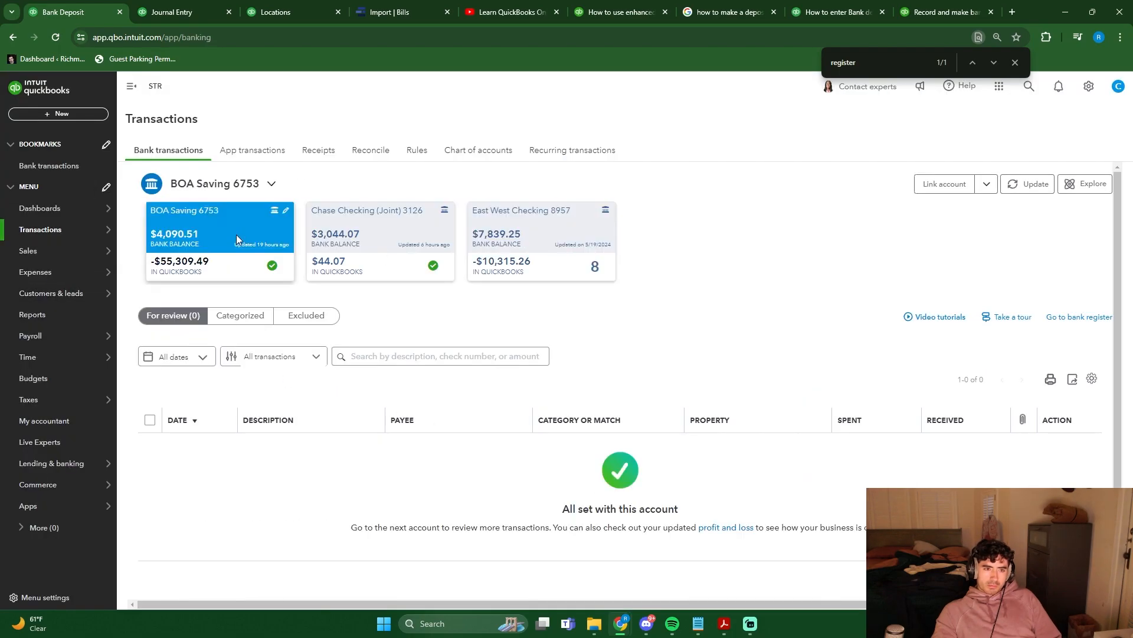
left_click(250, 324)
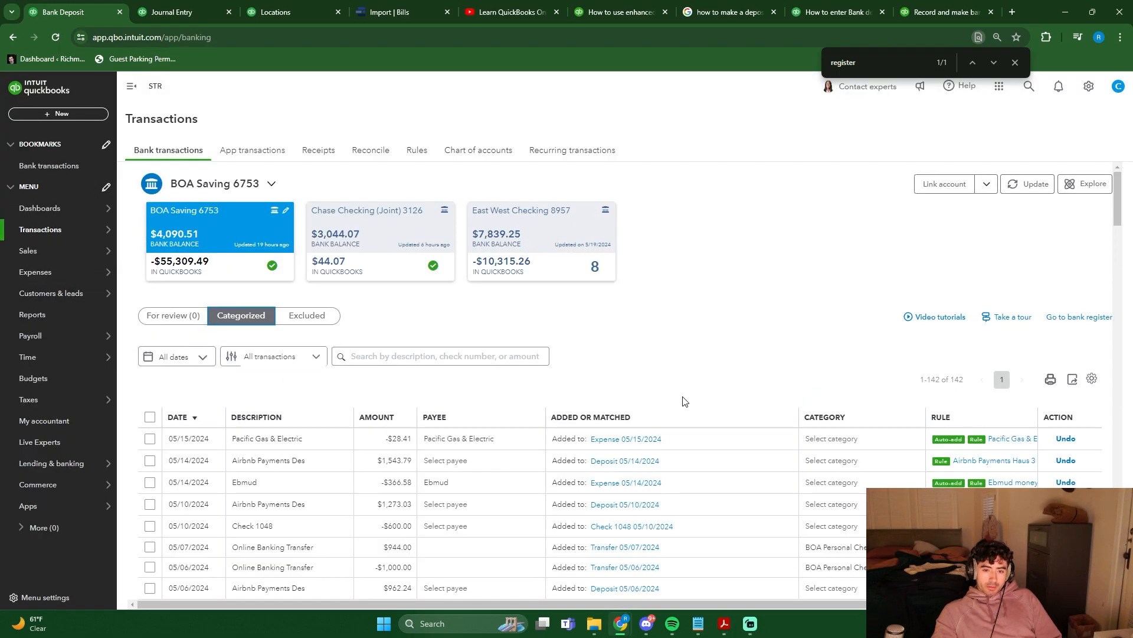
left_click(643, 462)
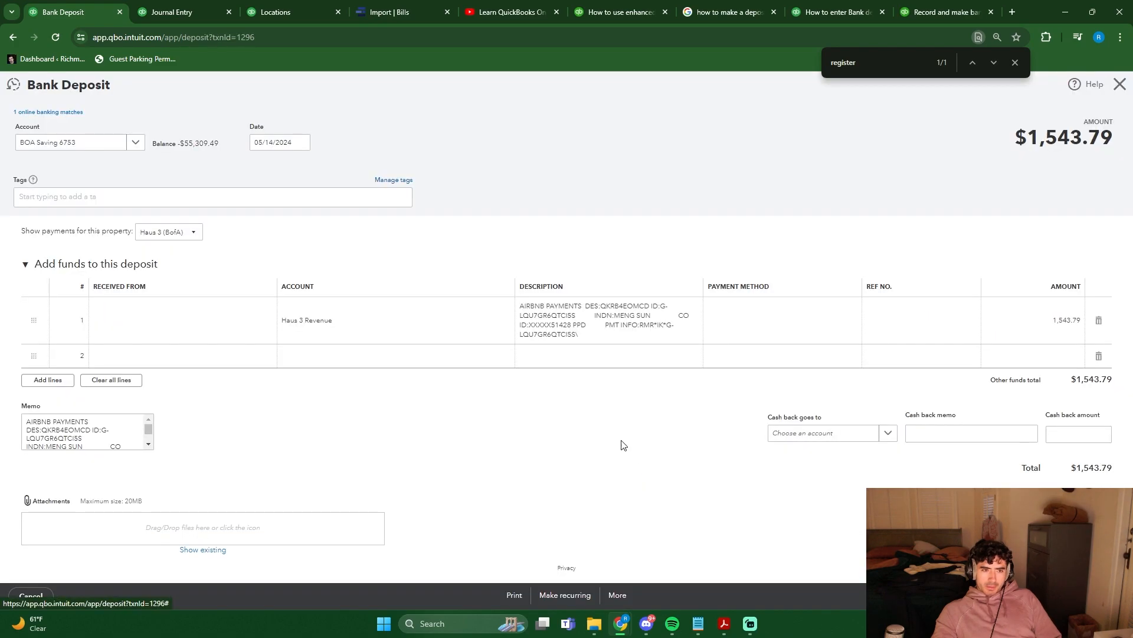
left_click(386, 320)
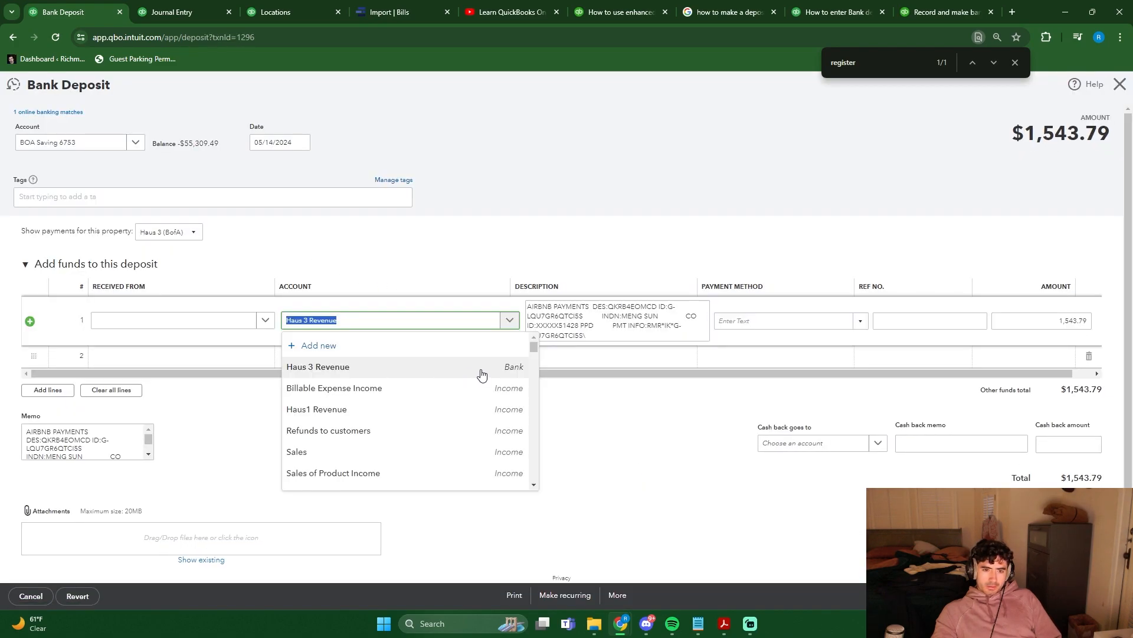
left_click(427, 347)
left_click(448, 223)
left_click(450, 404)
triple_click(679, 221)
type("Airbnbv")
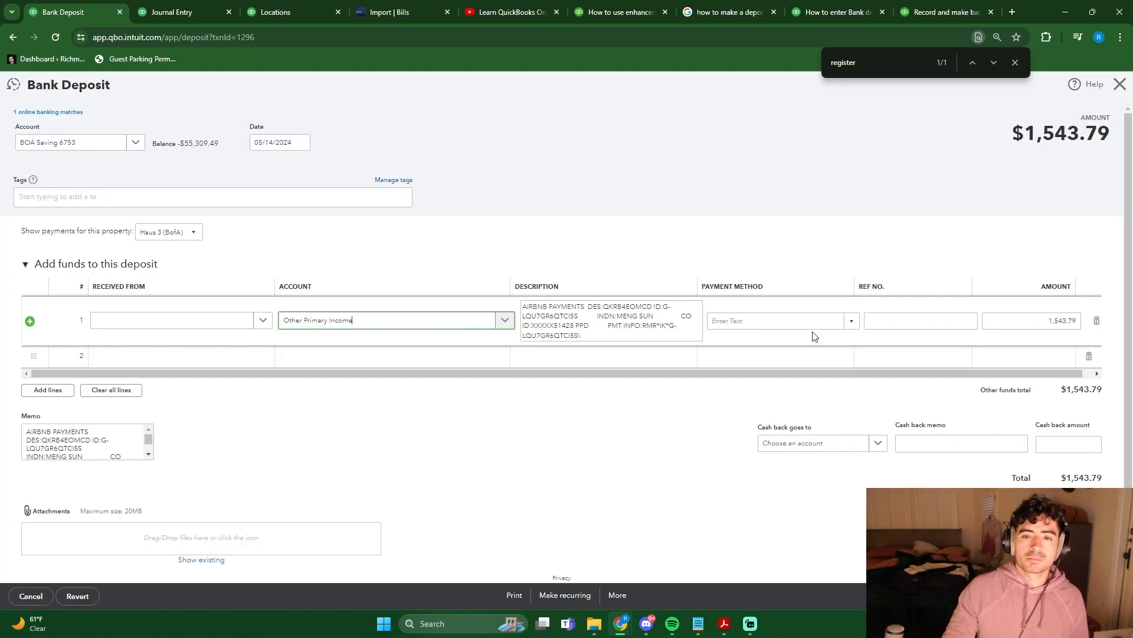
left_click(812, 325)
key("Tab")
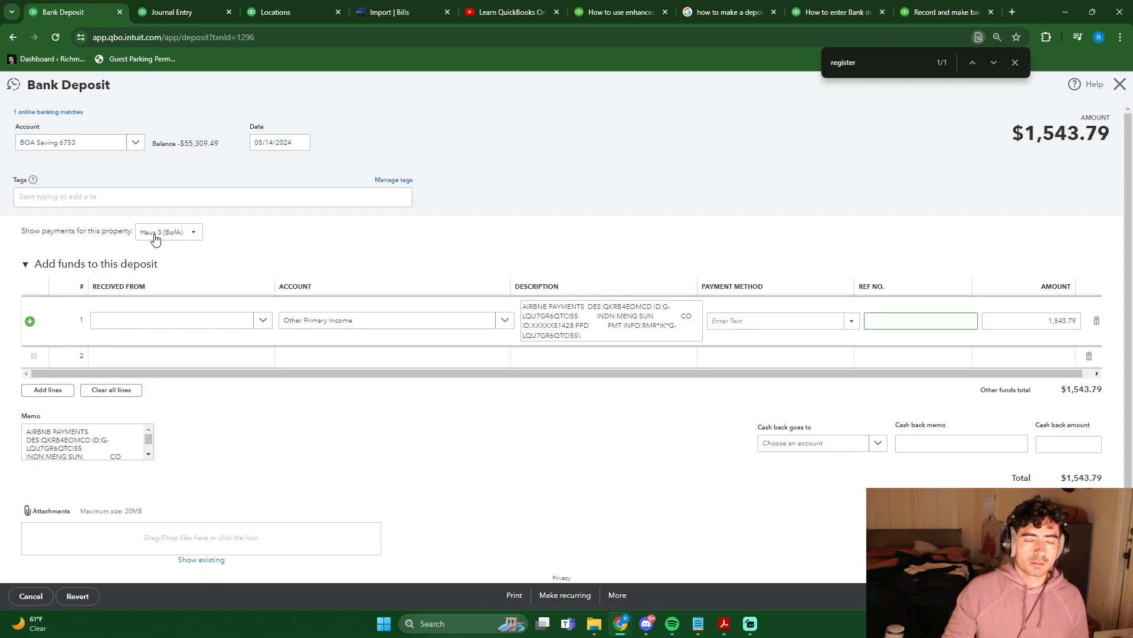
left_click(903, 425)
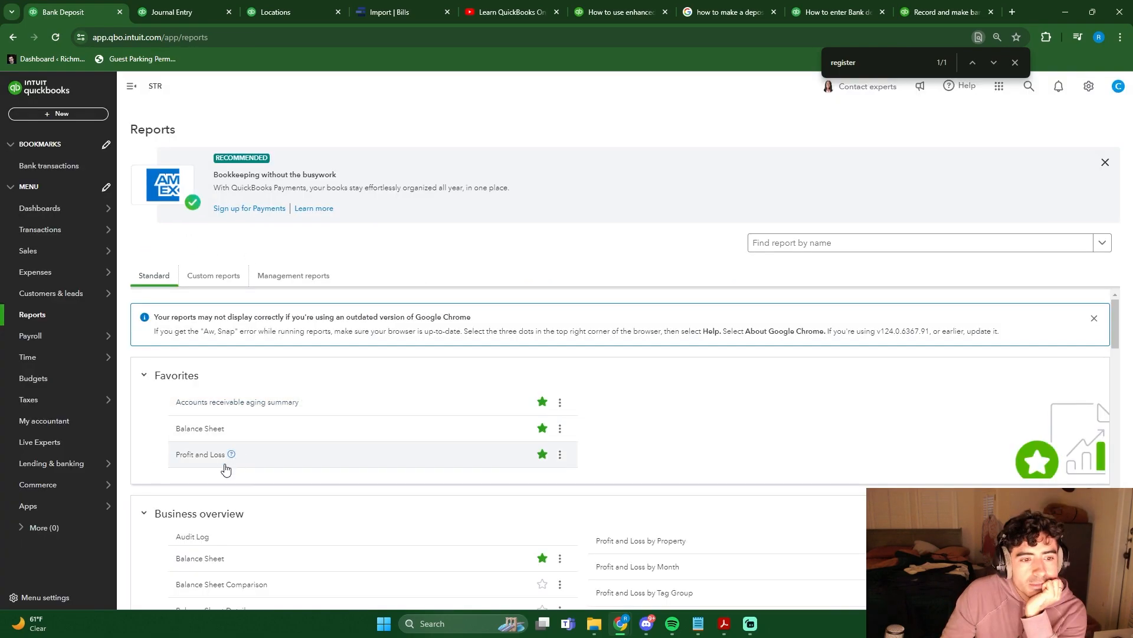
- Review the Profit and Loss report by Properties and the BOA Saving 6753 bank transactions awaiting review
left_click(203, 459)
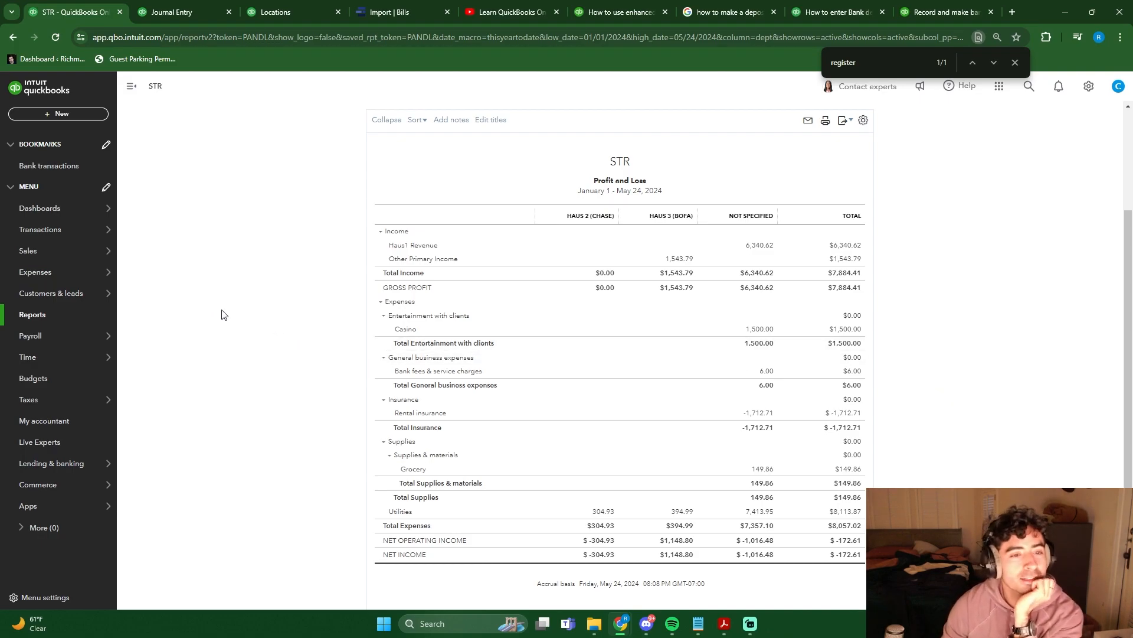
scroll(236, 316, "up", 3)
scroll(278, 312, "down", 3)
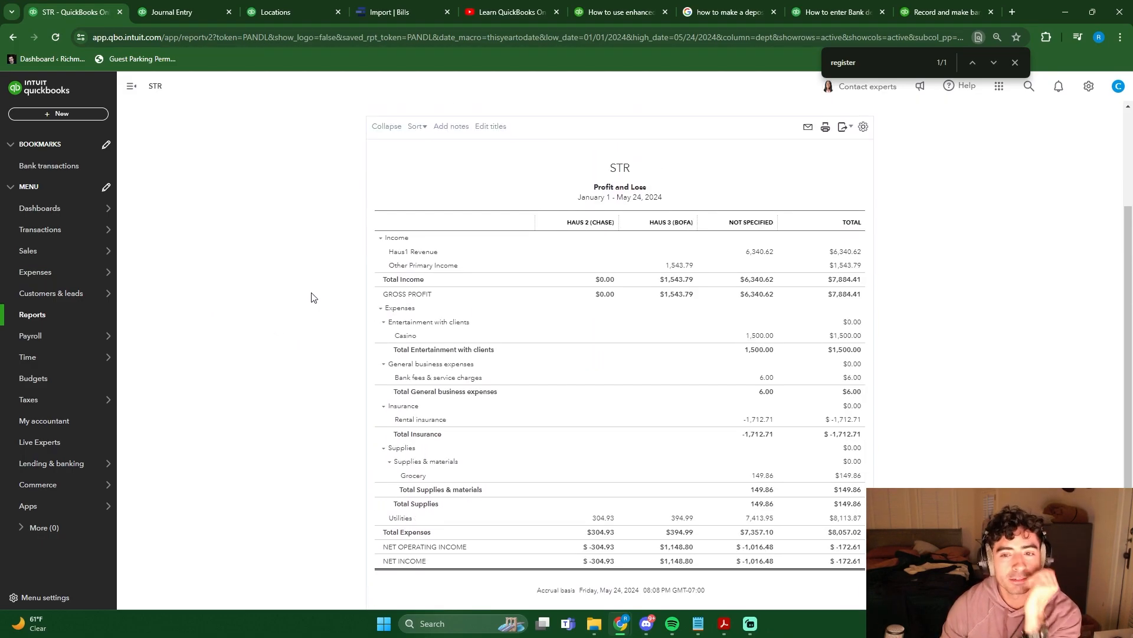
left_click(65, 165)
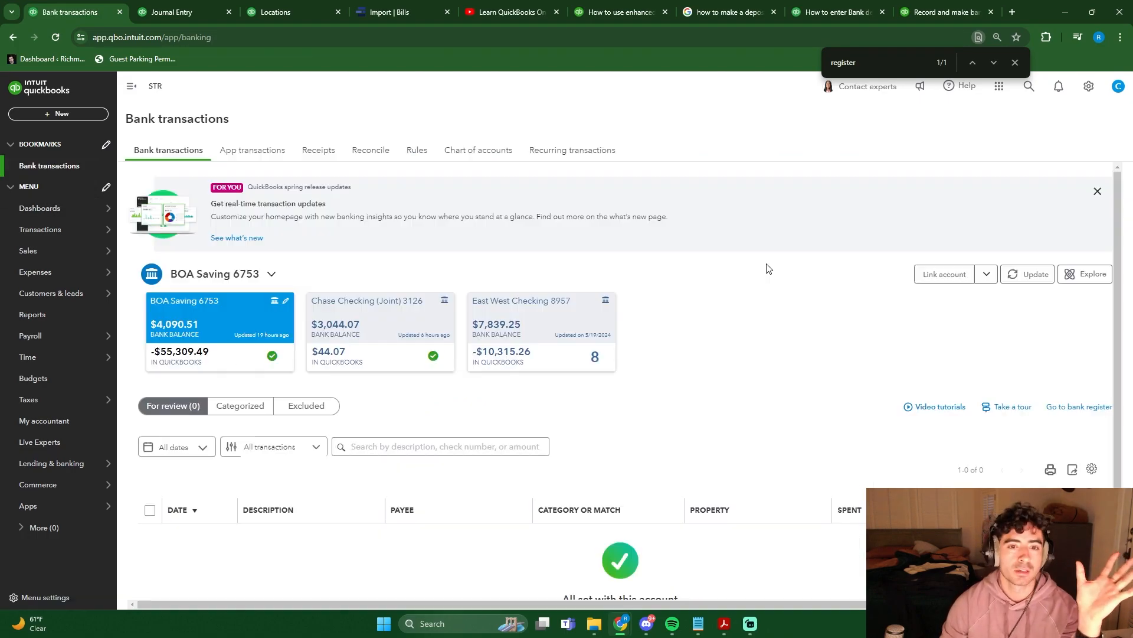
scroll(762, 374, "down", 1)
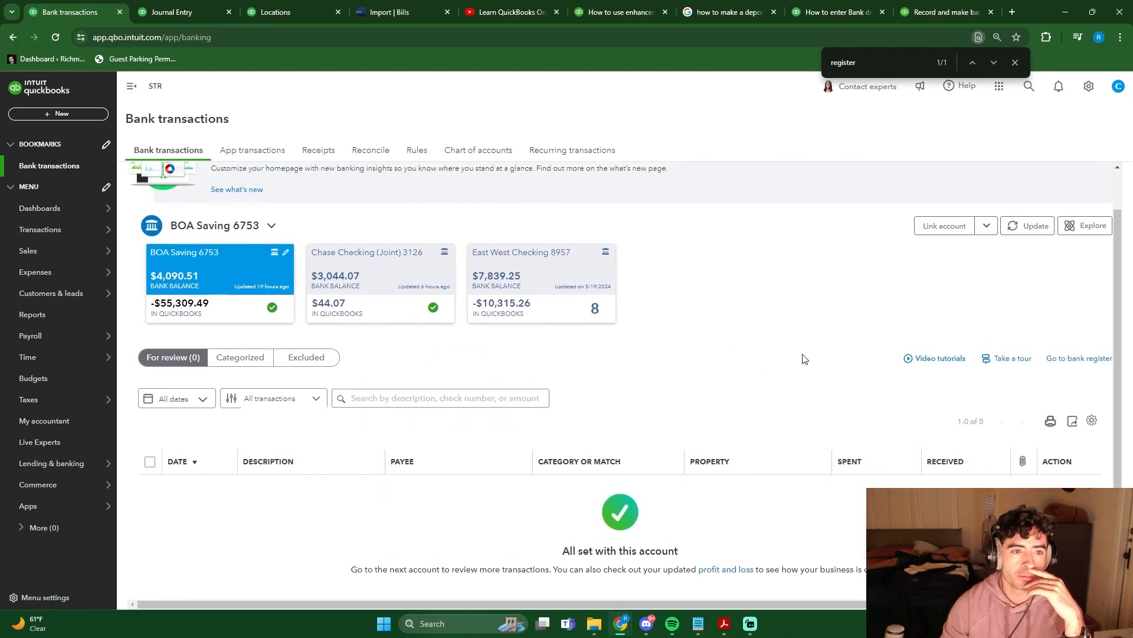
scroll(785, 341, "up", 1)
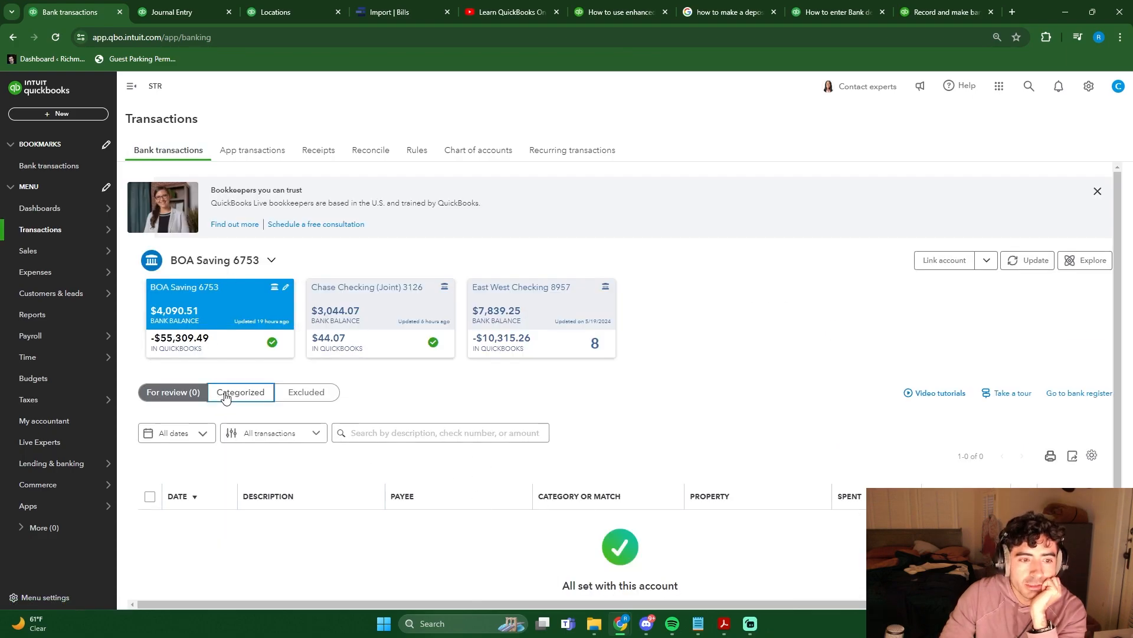
- Filter the chart of accounts by "haus" and change the Haus 3 Revenue account to type Income with detail type Other Primary Income
left_click(225, 398)
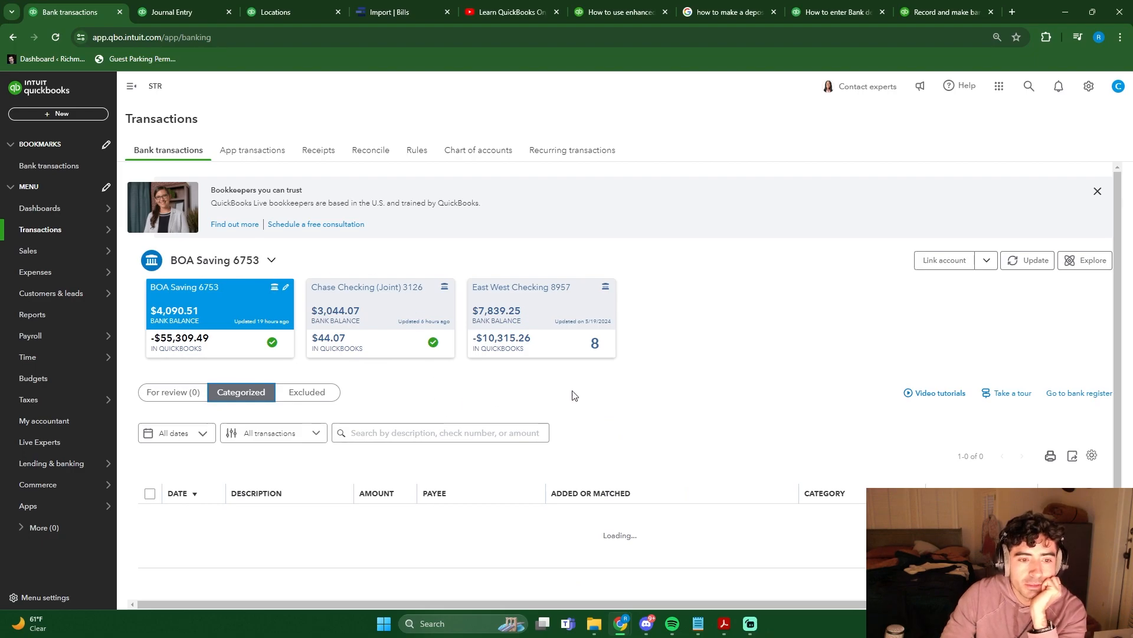
left_click(483, 151)
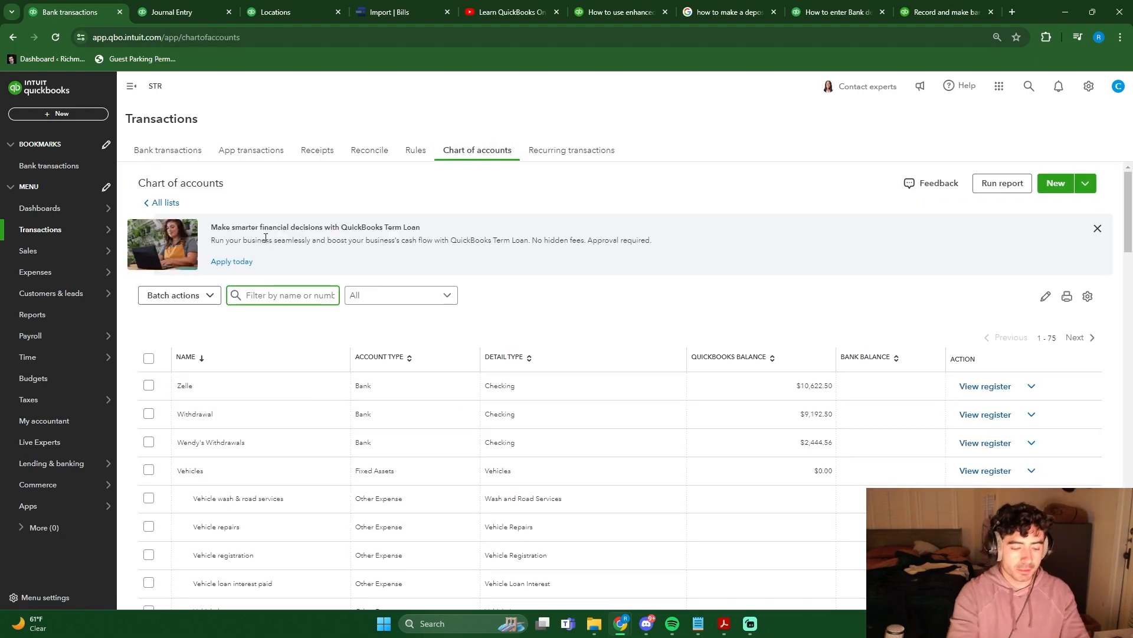
type("haus")
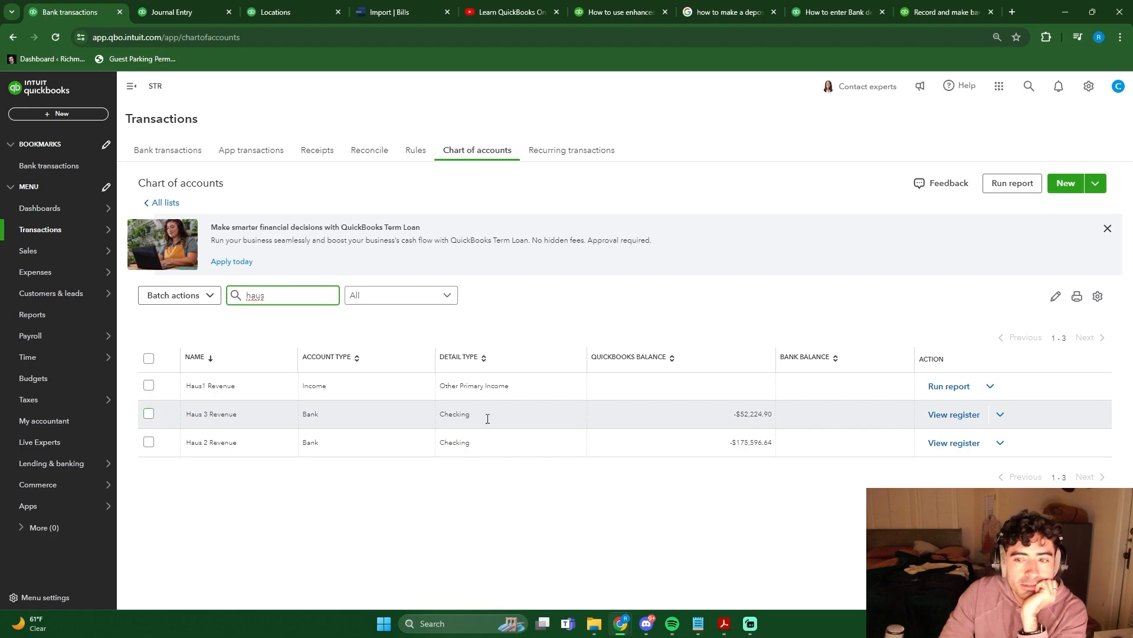
left_click(1000, 414)
left_click(948, 461)
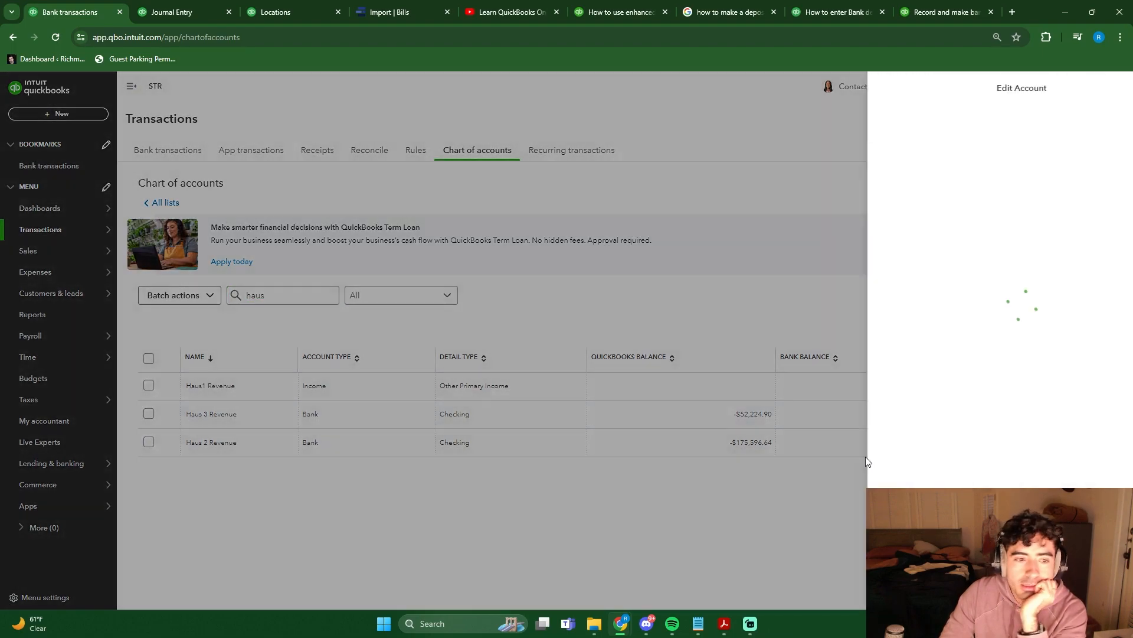
left_click(933, 177)
scroll(911, 245, "down", 4)
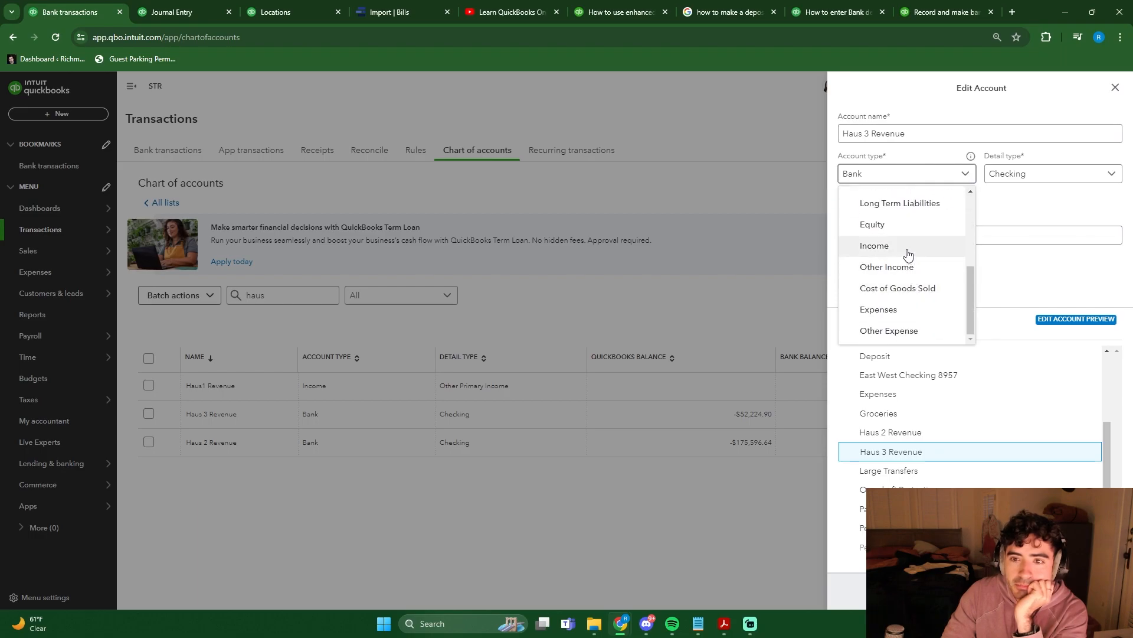
left_click(907, 254)
left_click(598, 409)
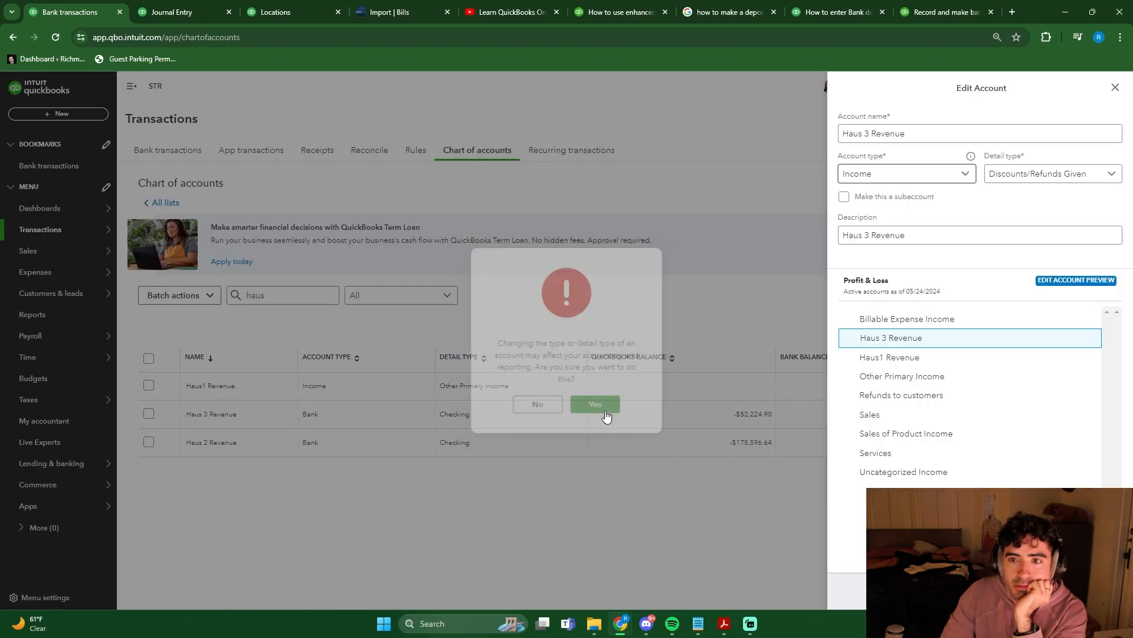
left_click(1039, 173)
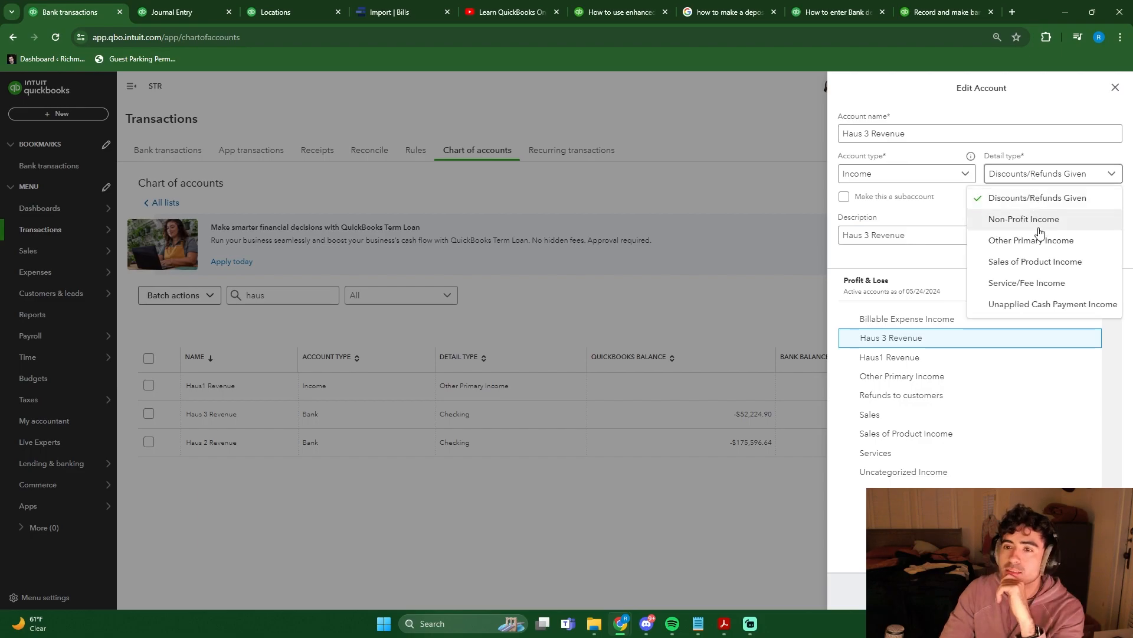
left_click(1048, 246)
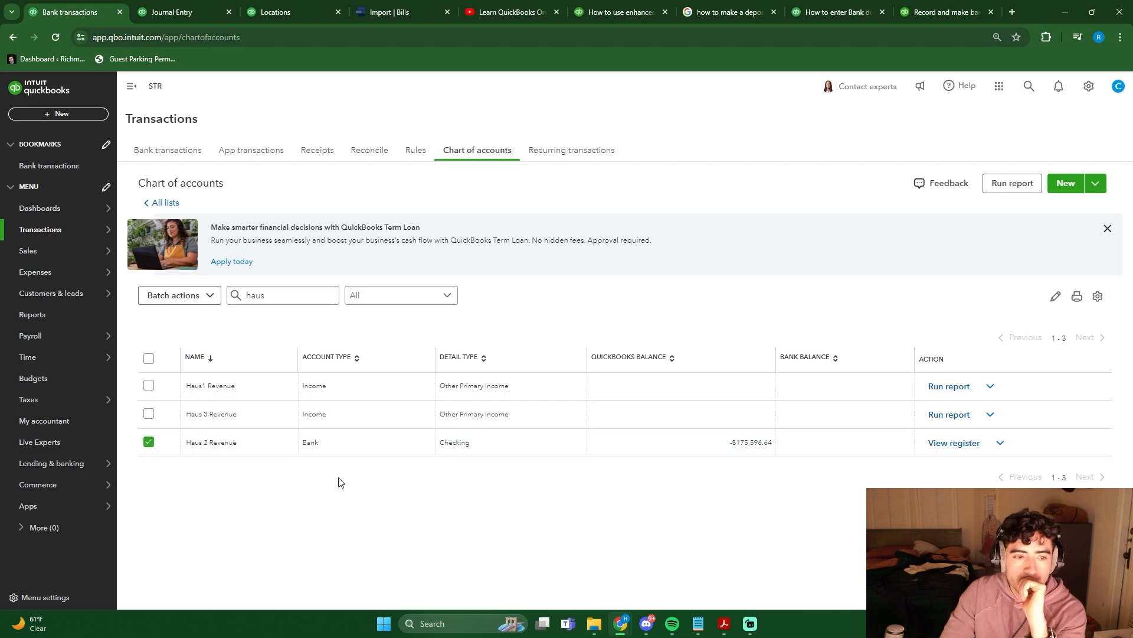
- Change the Haus 2 Revenue account to type Income with detail type Other Primary Income
left_click(150, 445)
left_click(930, 175)
scroll(900, 285, "down", 3)
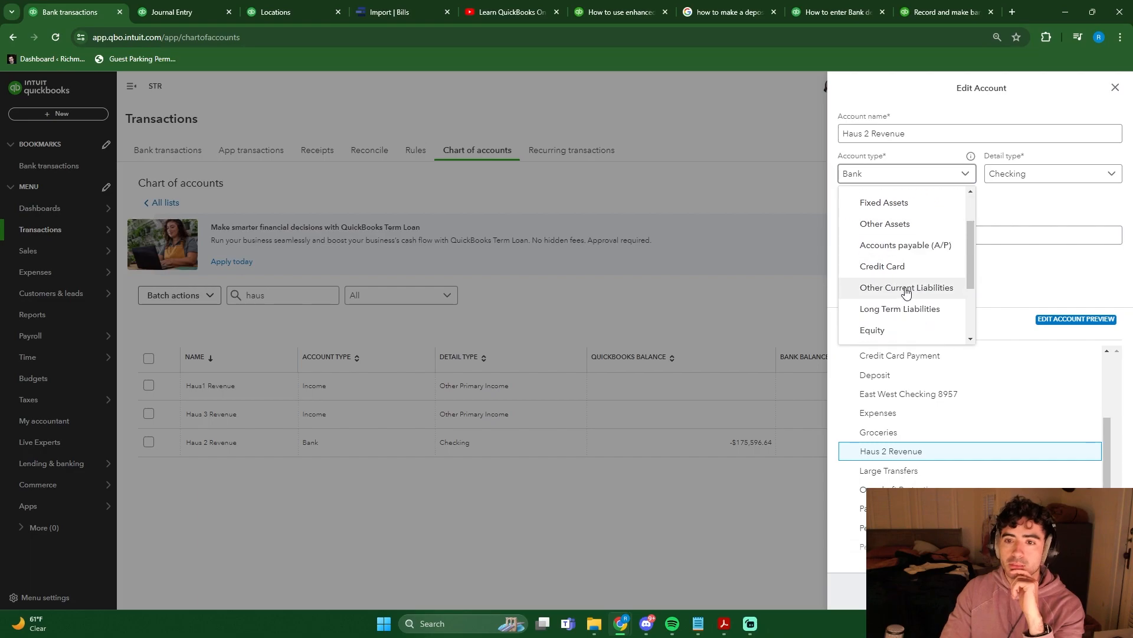
left_click(895, 243)
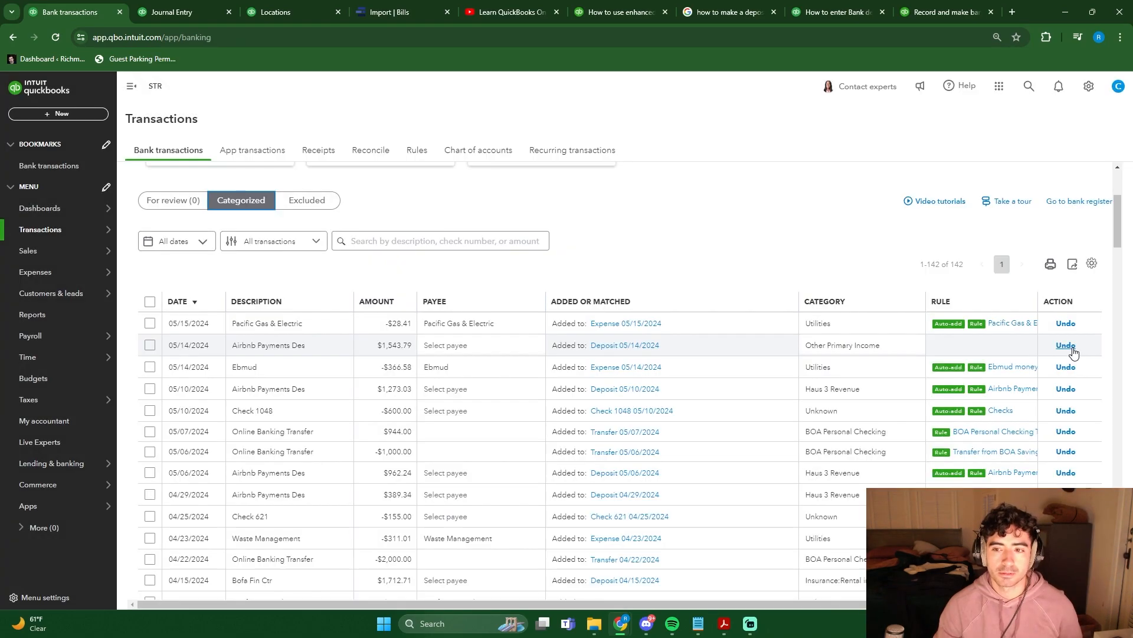
- Undo the categorization of the 05/14/2024 Airbnb deposit in BOA Saving 6753 and check the Profit and Loss report by Properties
left_click(1066, 346)
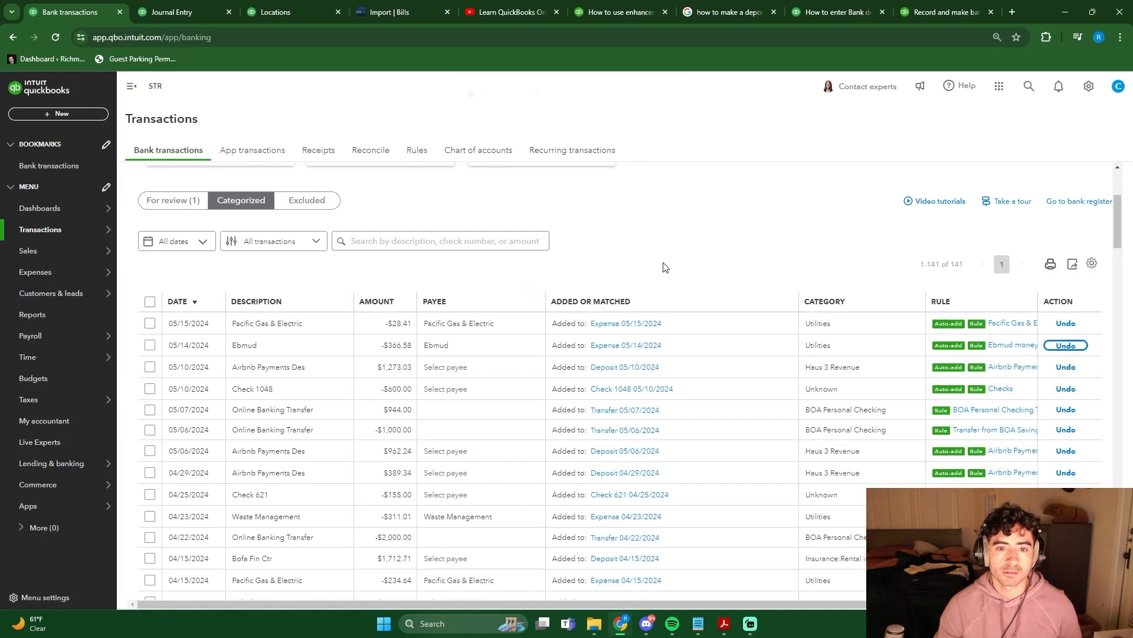
left_click(83, 319)
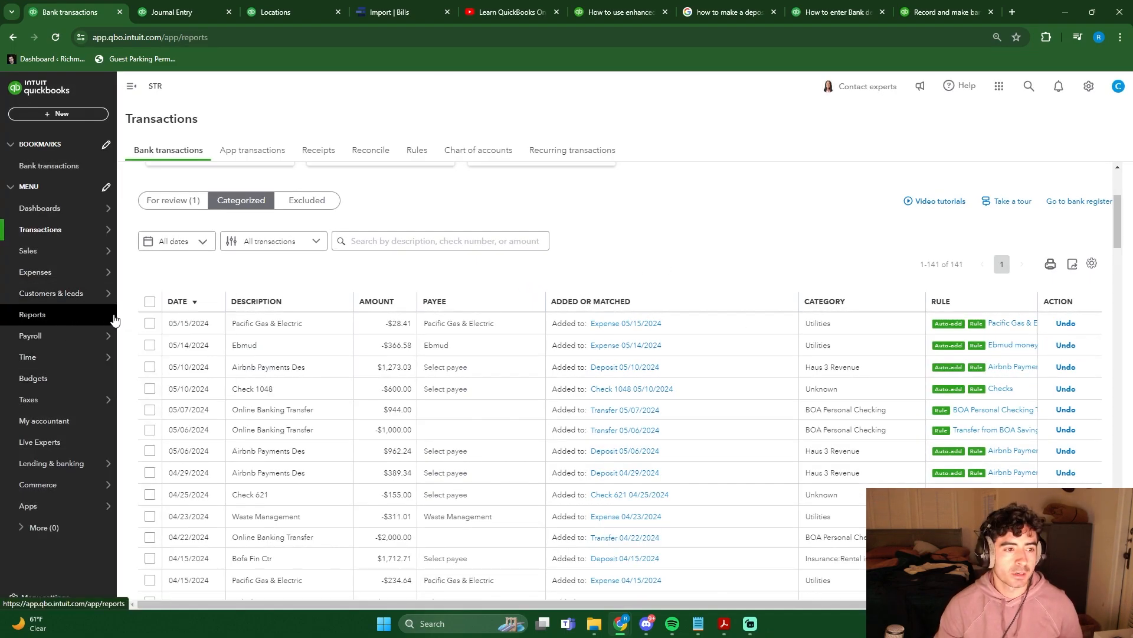
left_click(190, 457)
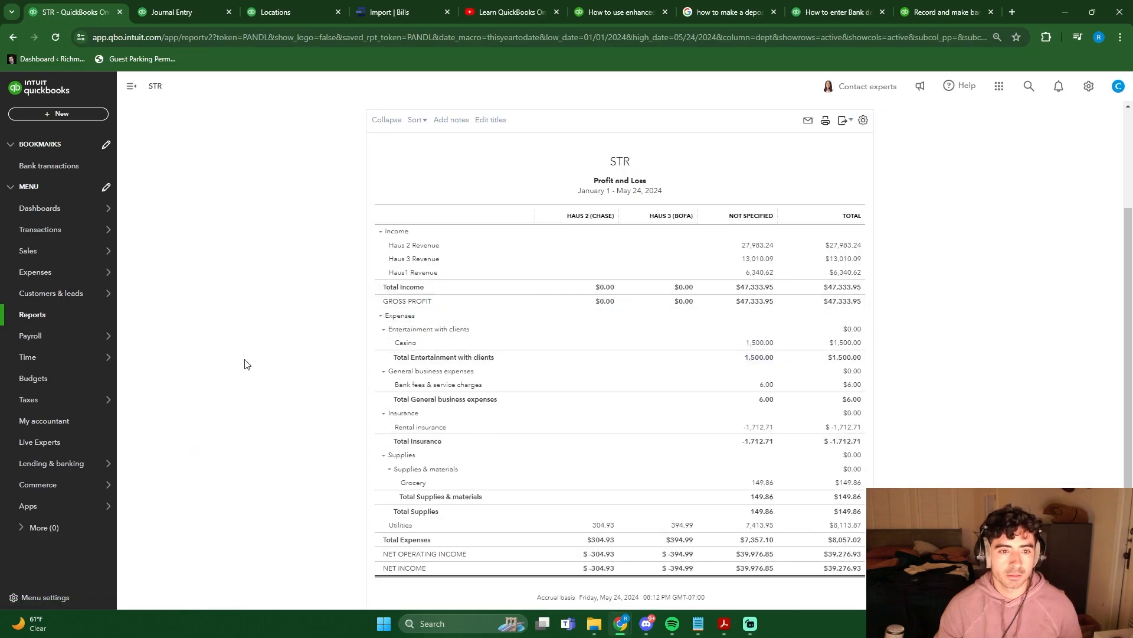
scroll(242, 350, "up", 3)
scroll(595, 322, "down", 3)
scroll(346, 354, "up", 2)
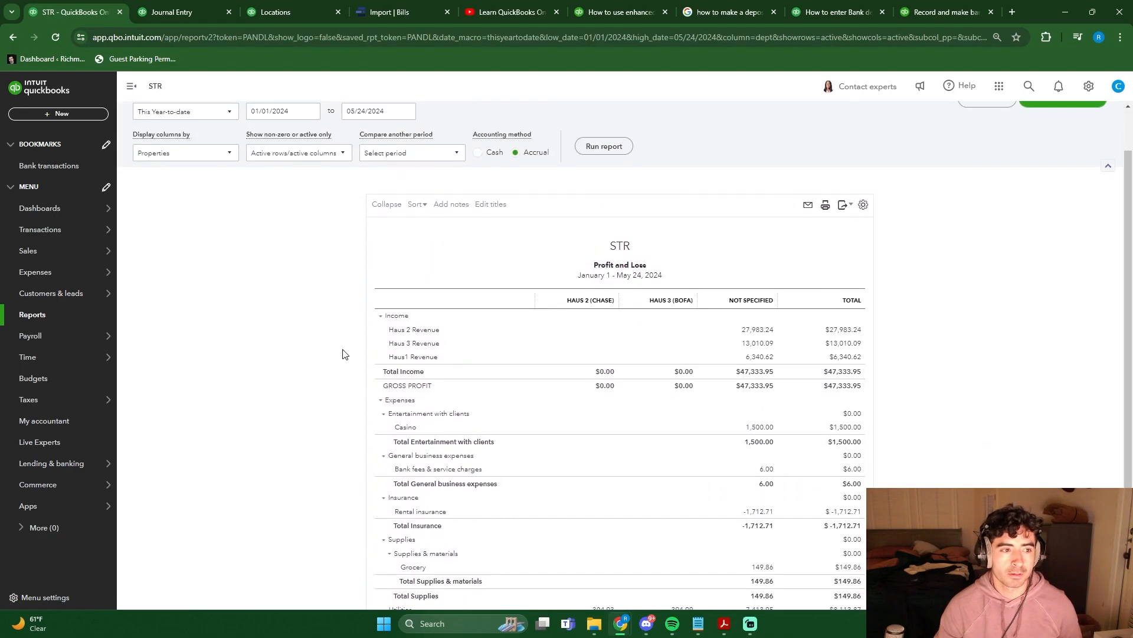
scroll(345, 355, "up", 2)
- Examine the categorization fields and account choices for the 05/14/2024 Airbnb payment awaiting review in BOA Saving 6753
left_click(52, 166)
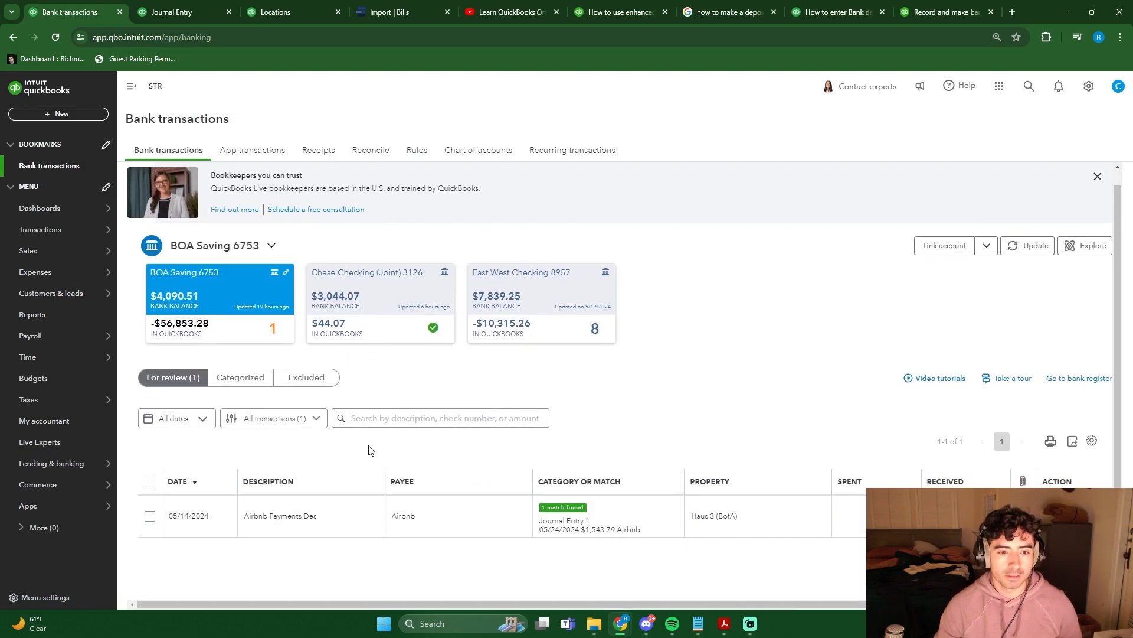
left_click(523, 519)
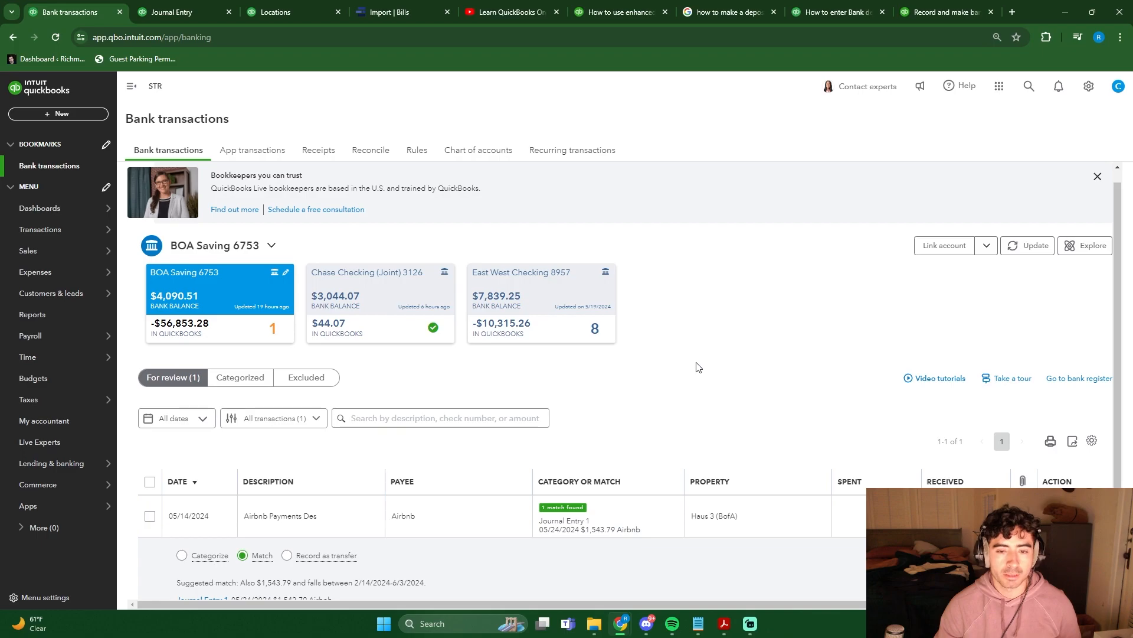
scroll(699, 354, "down", 2)
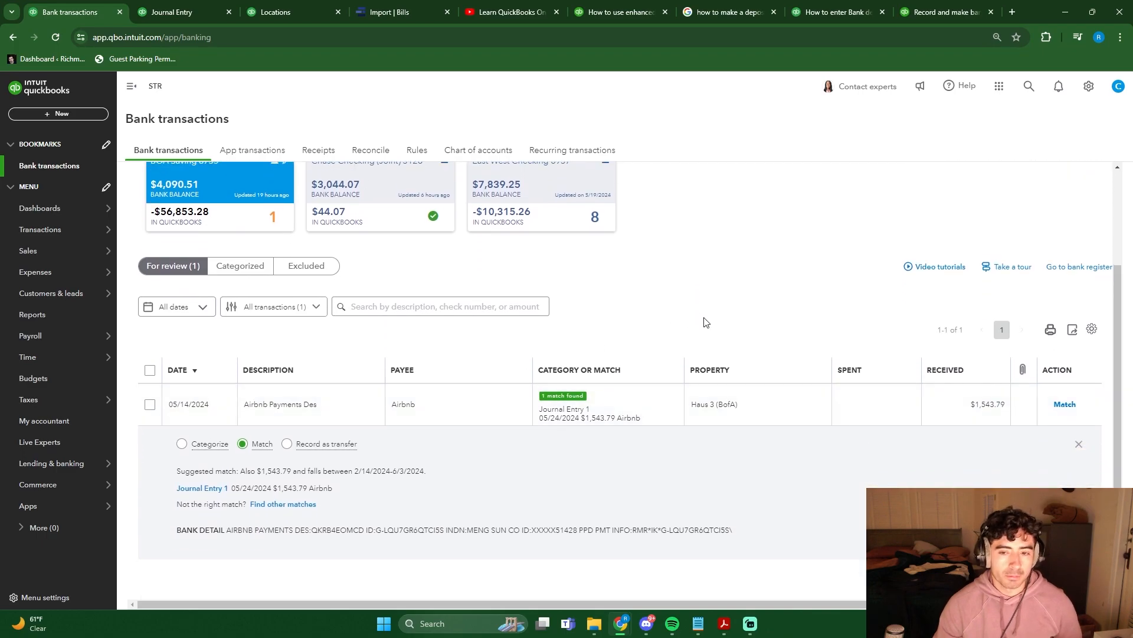
left_click(182, 444)
scroll(611, 419, "down", 3)
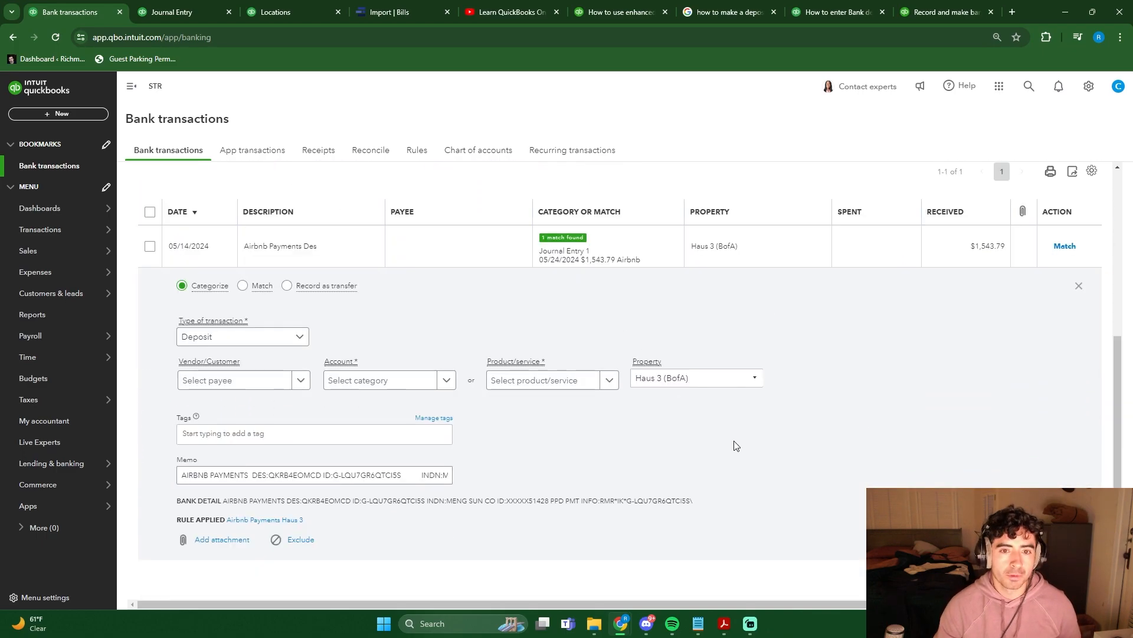
left_click(412, 387)
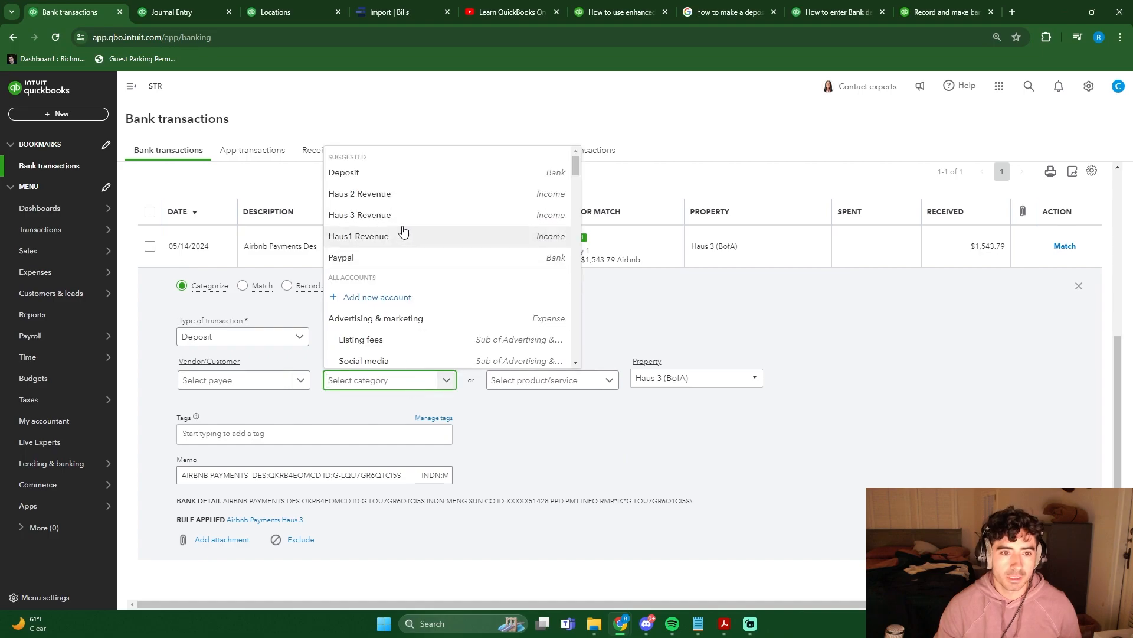
left_click(370, 387)
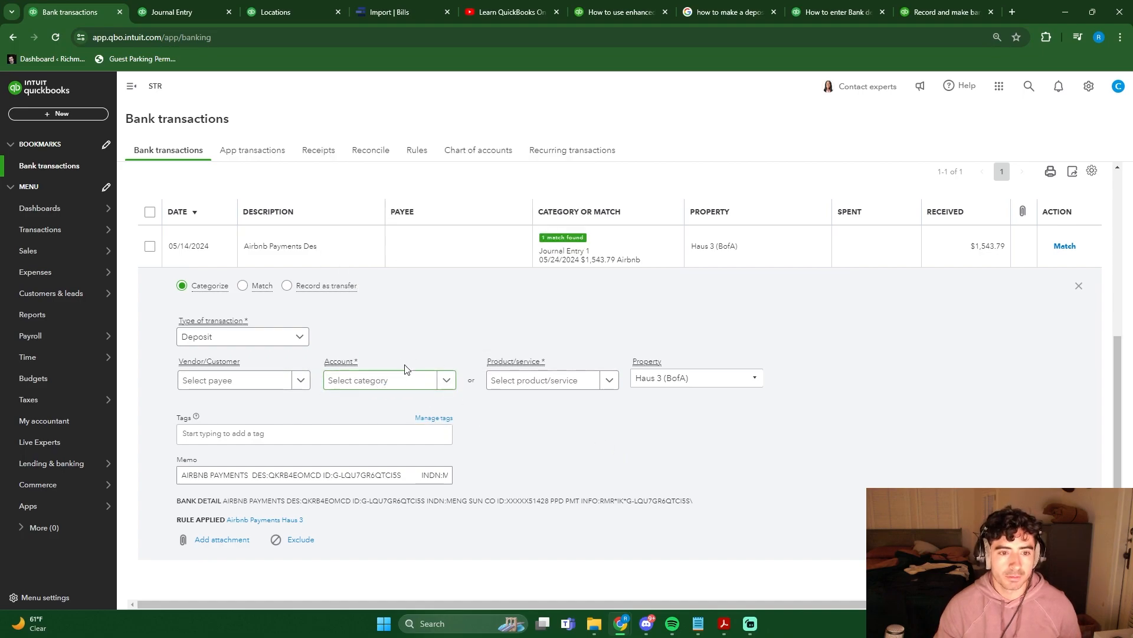
left_click(397, 379)
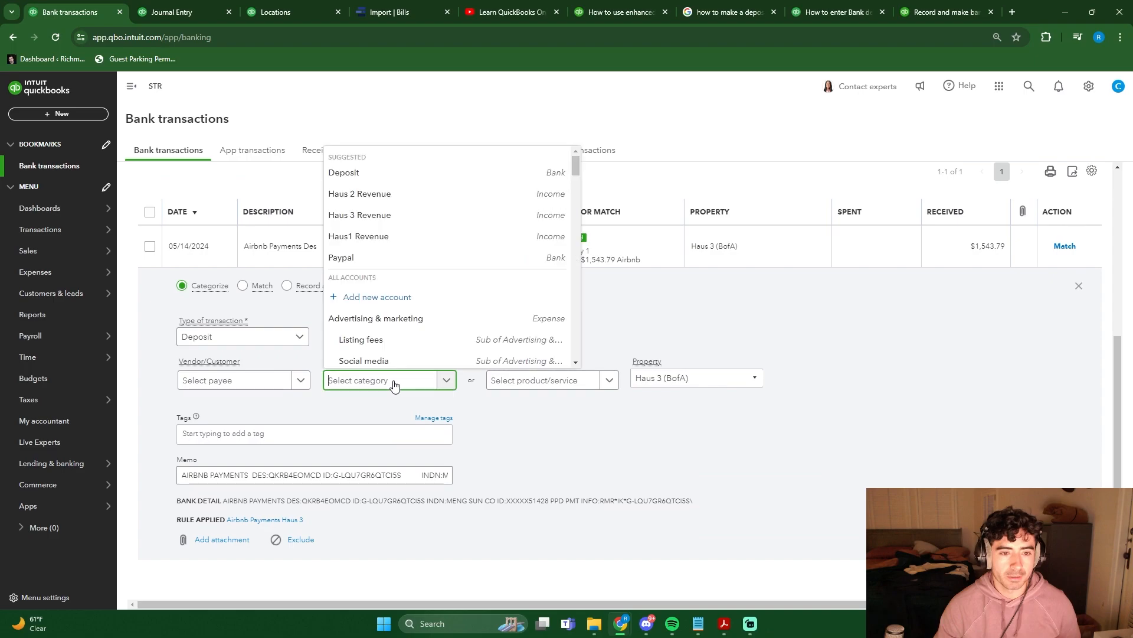
left_click(802, 391)
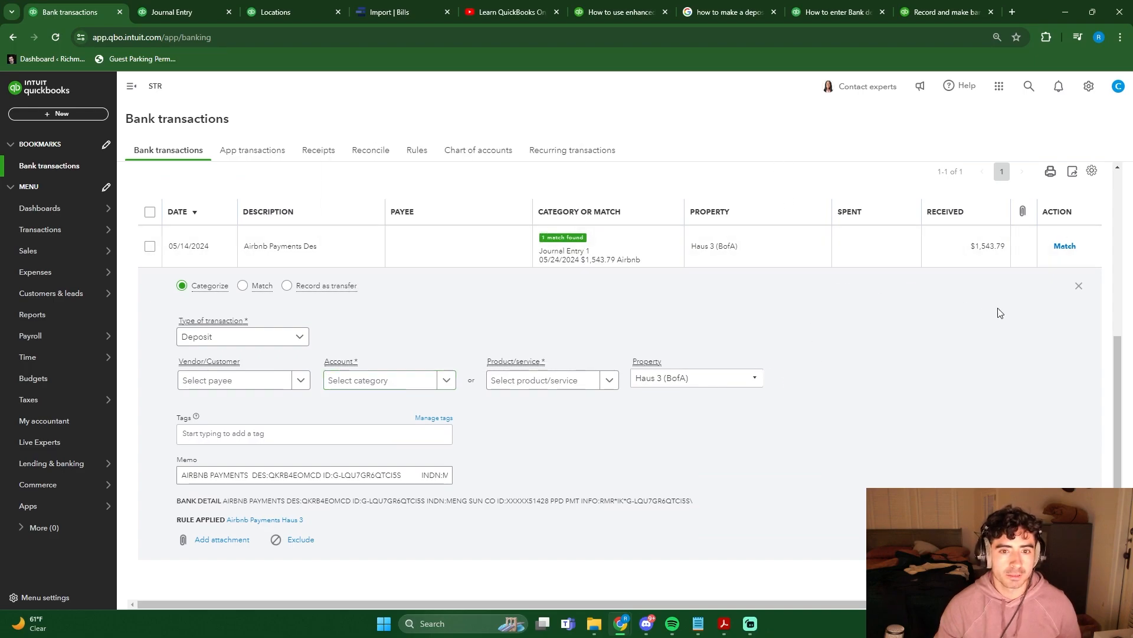
left_click(1081, 288)
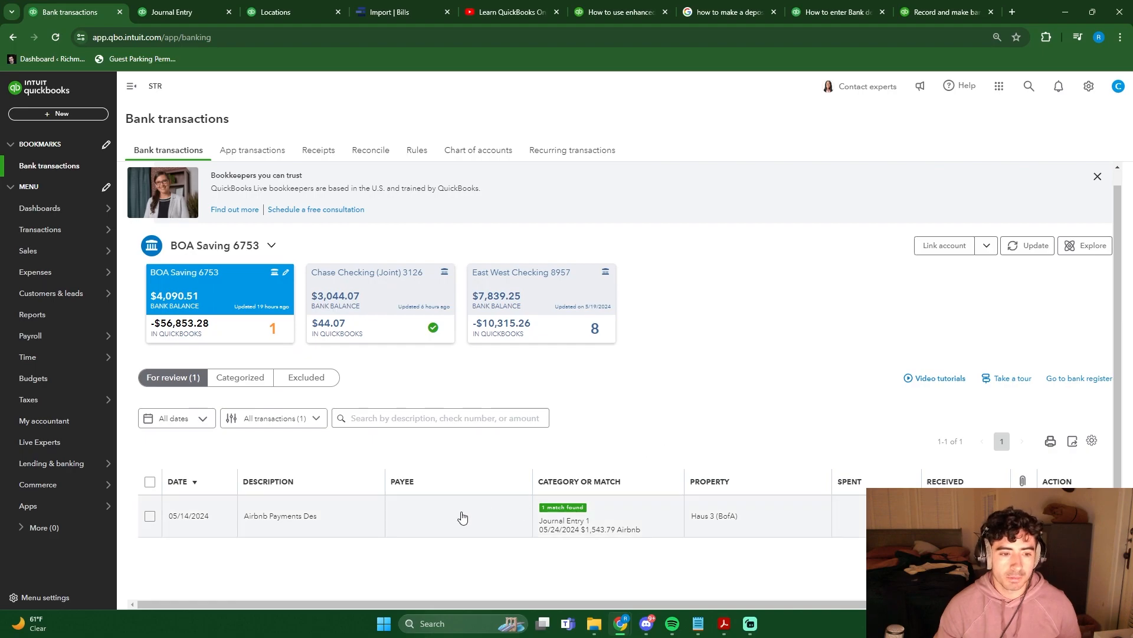
- Bulk edit the 05/10/2024 and 05/06/2024 Airbnb deposits among the categorized BOA Saving 6753 transactions, choosing Haus 3 Revenue as the account
left_click(260, 387)
scroll(708, 331, "down", 4)
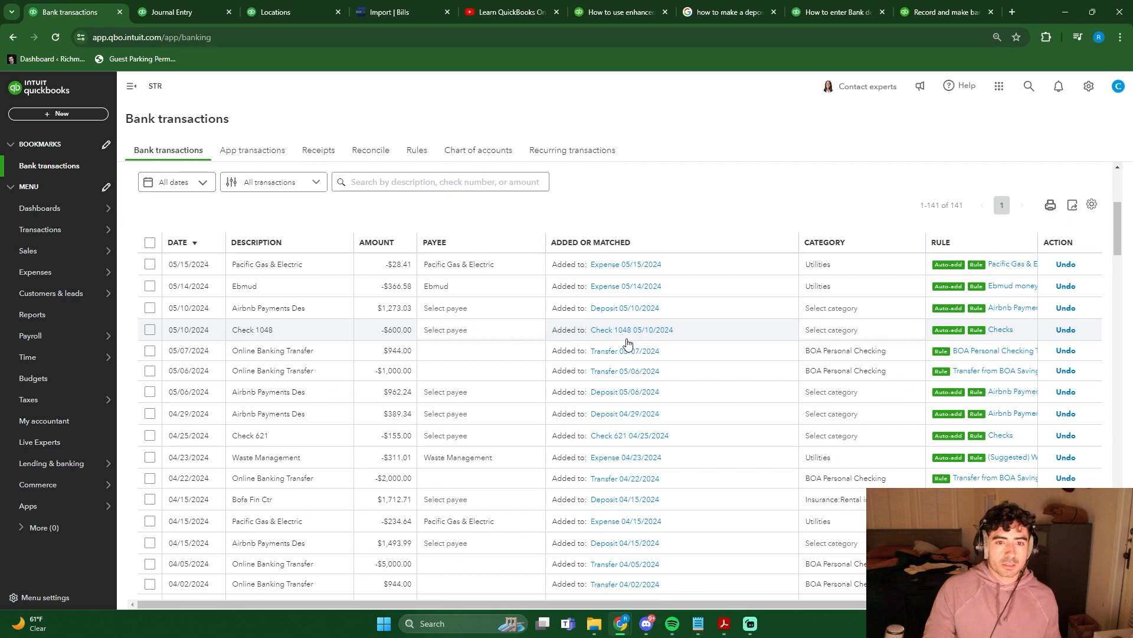
left_click(149, 309)
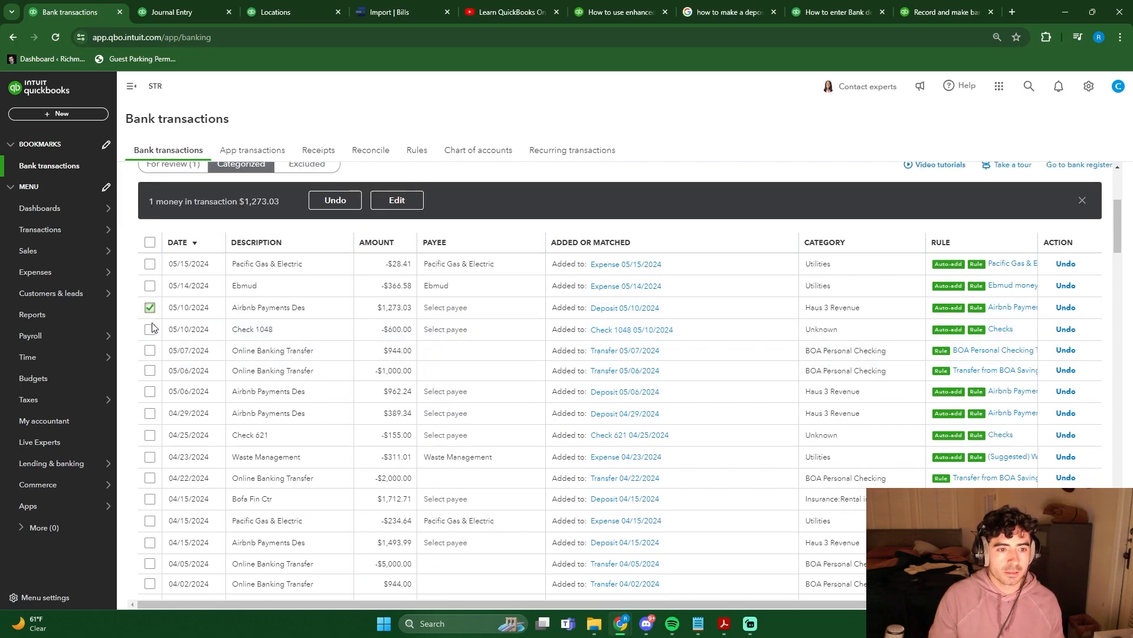
left_click(150, 392)
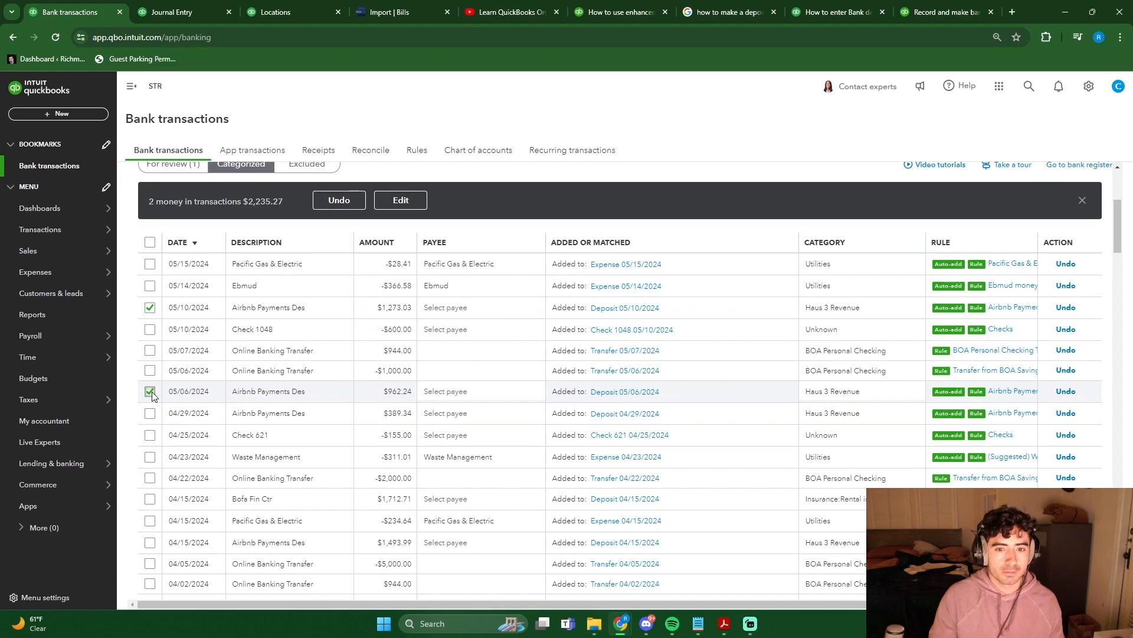
left_click(396, 202)
left_click(614, 348)
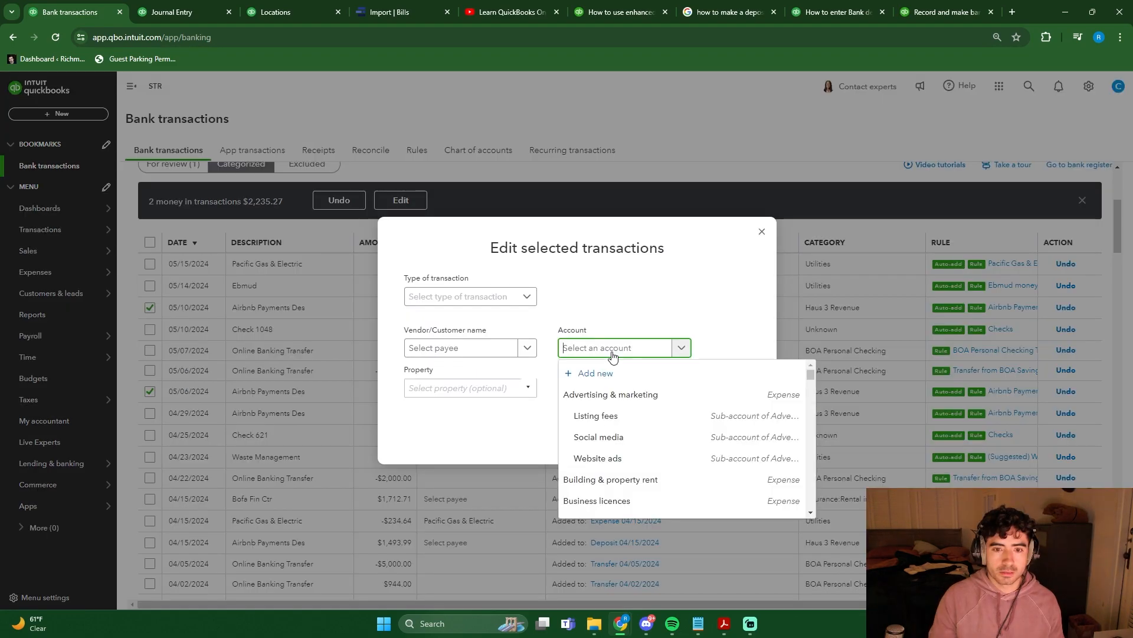
scroll(645, 435, "down", 5)
scroll(645, 433, "up", 5)
scroll(646, 433, "down", 5)
scroll(644, 443, "up", 3)
left_click(633, 455)
- Set the two deposits' transaction type to Deposit, payee to Airbnb and property to Haus 3 (BofA), and save the bulk edit
left_click(471, 296)
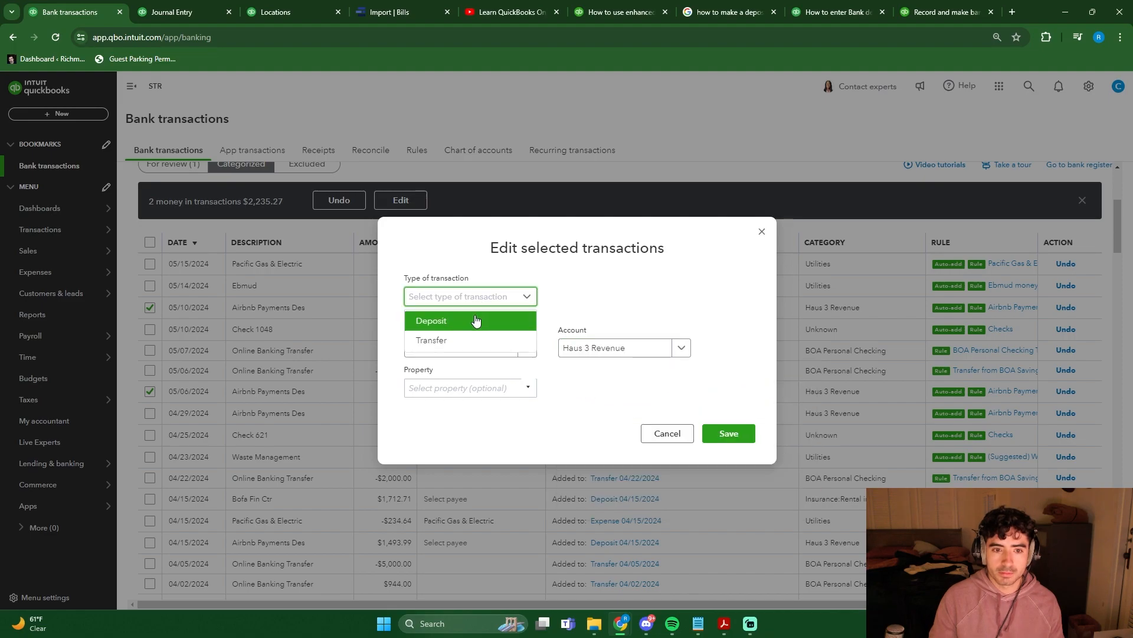
left_click(476, 322)
left_click(461, 388)
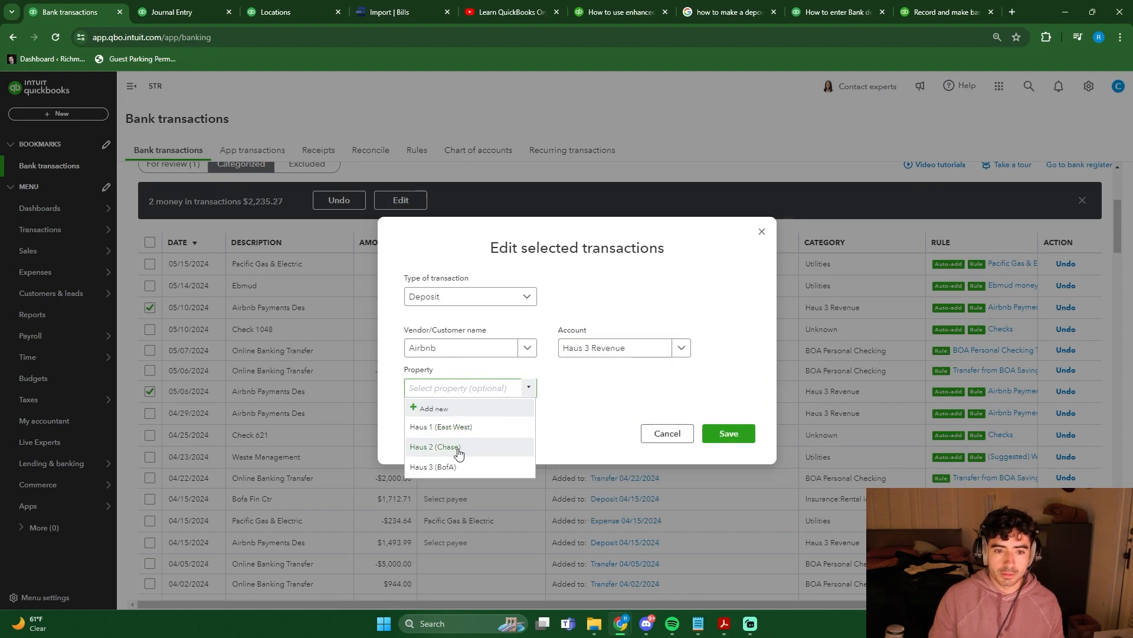
left_click(463, 468)
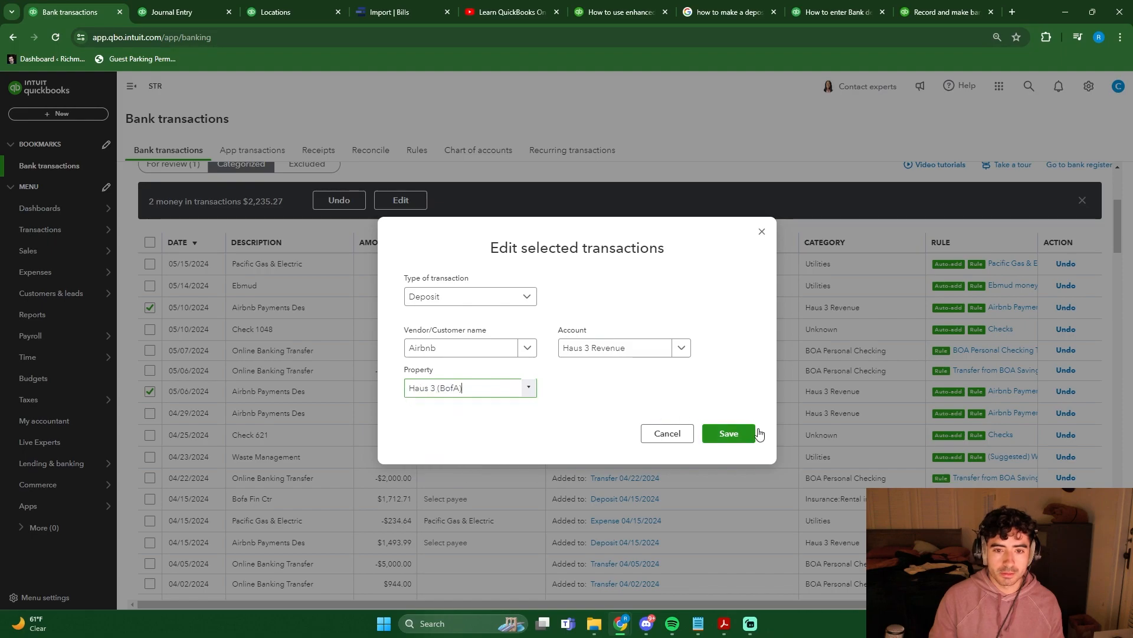
left_click(732, 433)
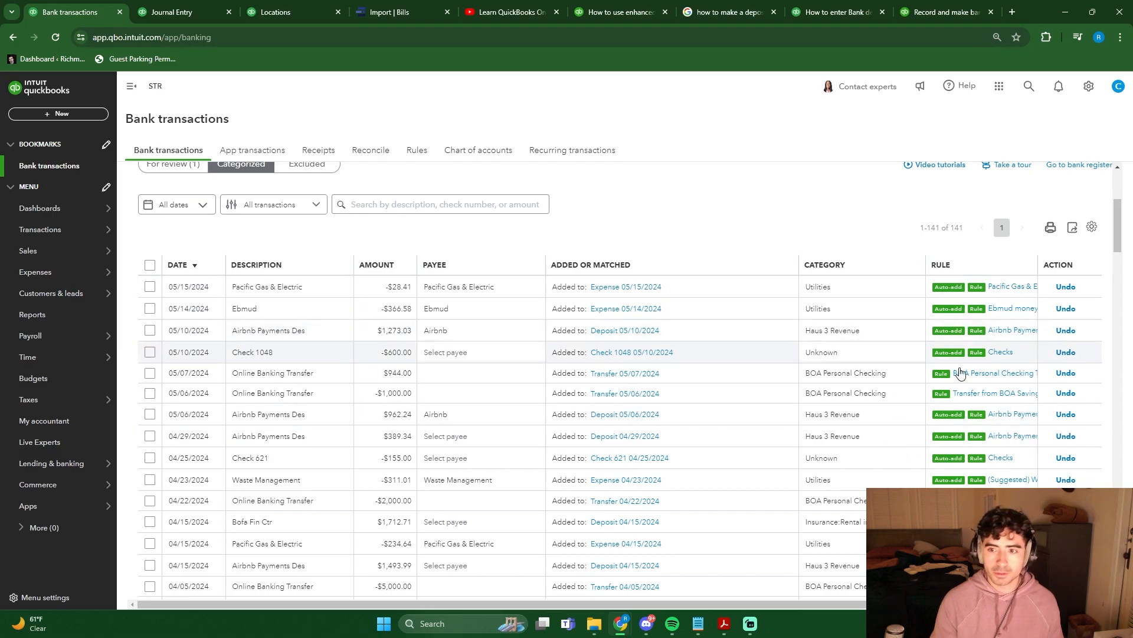
- Check the reports and review the categorized transactions of BOA Saving 6753
left_click(63, 324)
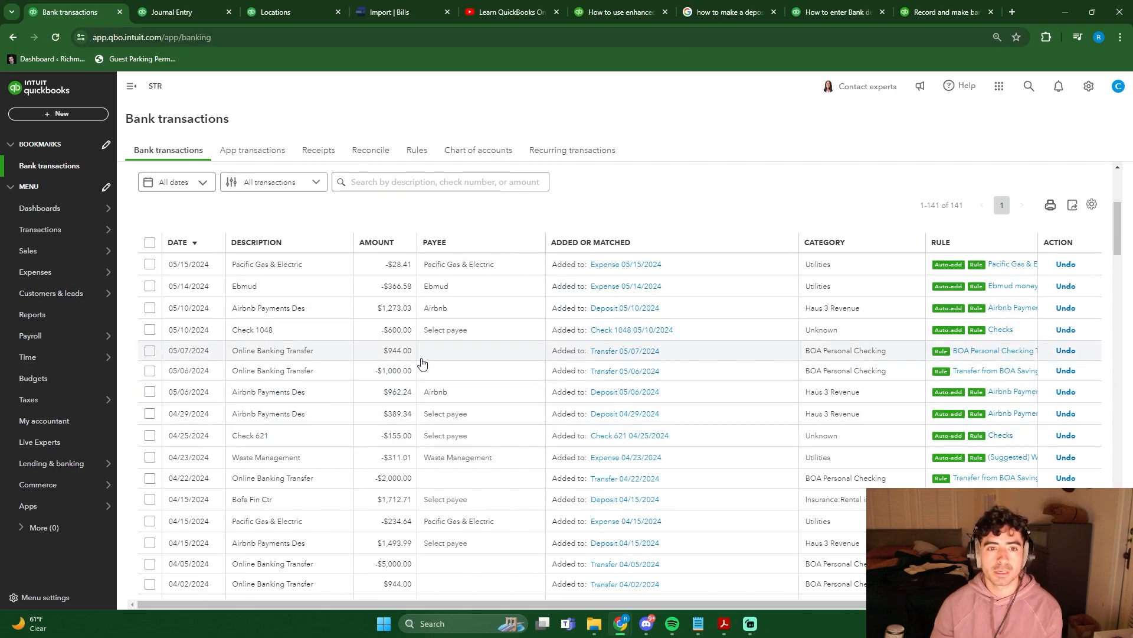
scroll(716, 346, "up", 2)
scroll(717, 345, "up", 2)
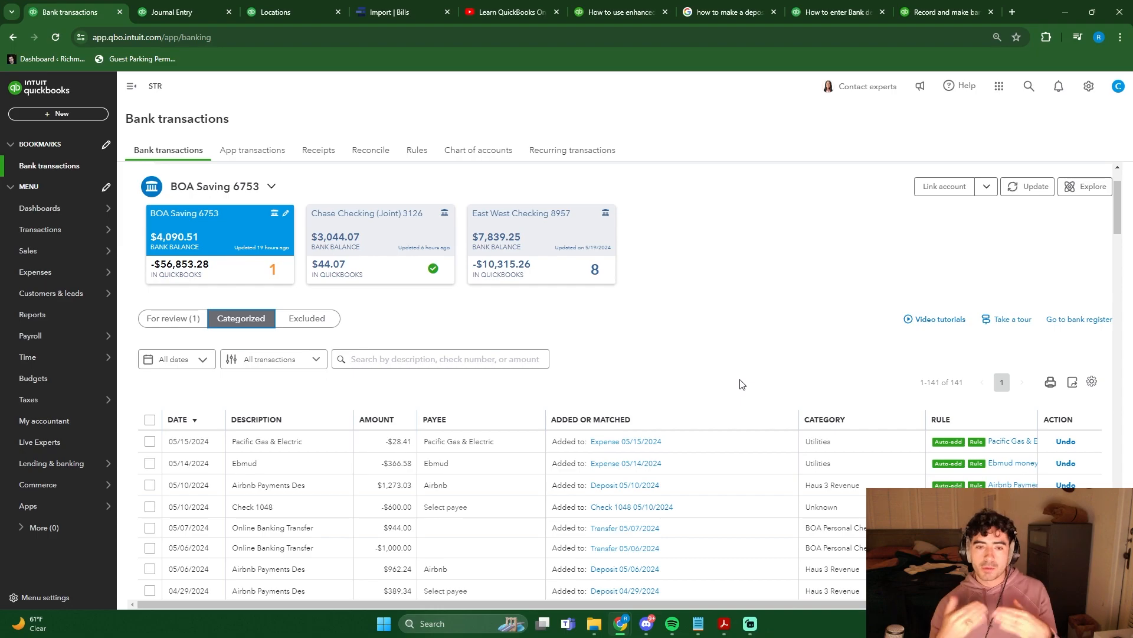
scroll(741, 385, "up", 1)
scroll(742, 391, "down", 2)
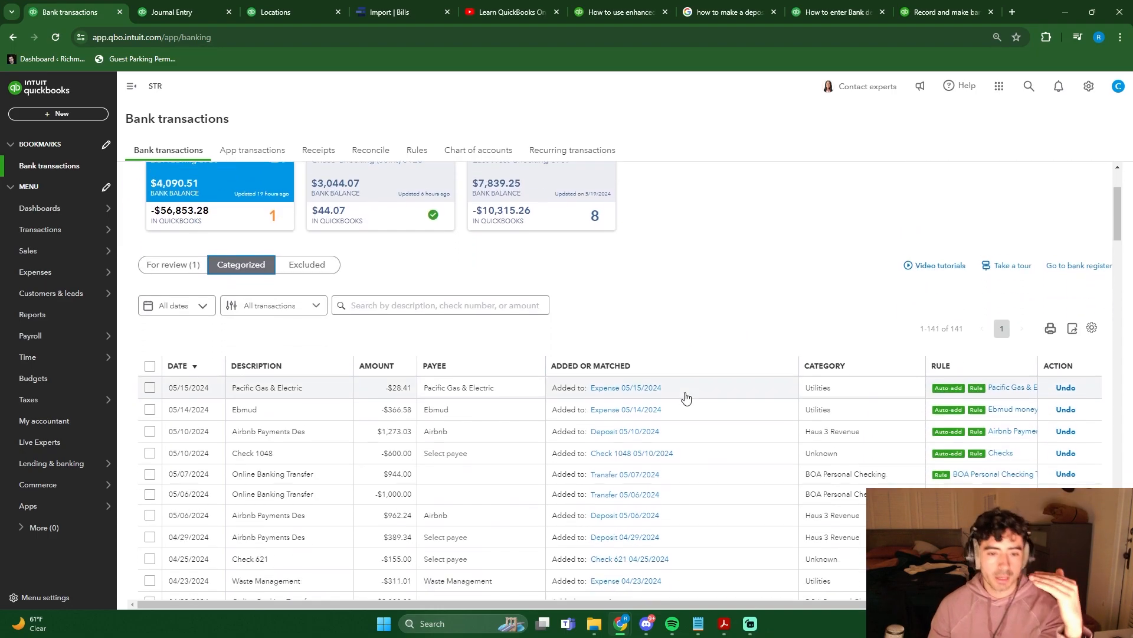
scroll(731, 356, "up", 2)
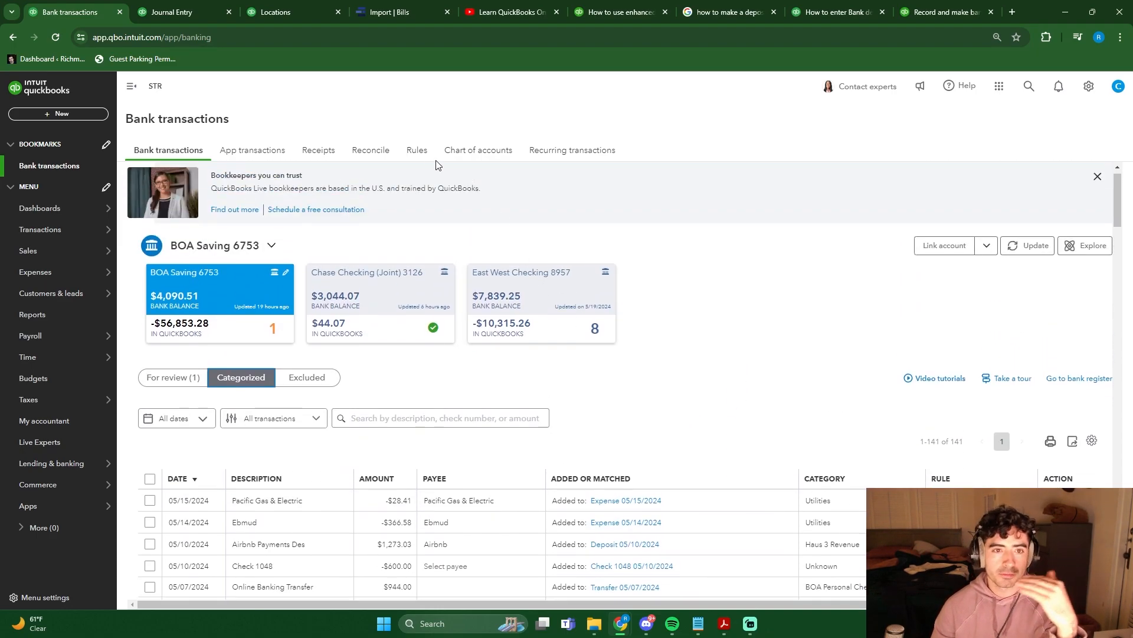
- Search the bank rules for "airb", review the Airbnb Payments Haus 3 rule with category Haus 3 Revenue and property Haus 3 (BofA), and save it
left_click(415, 152)
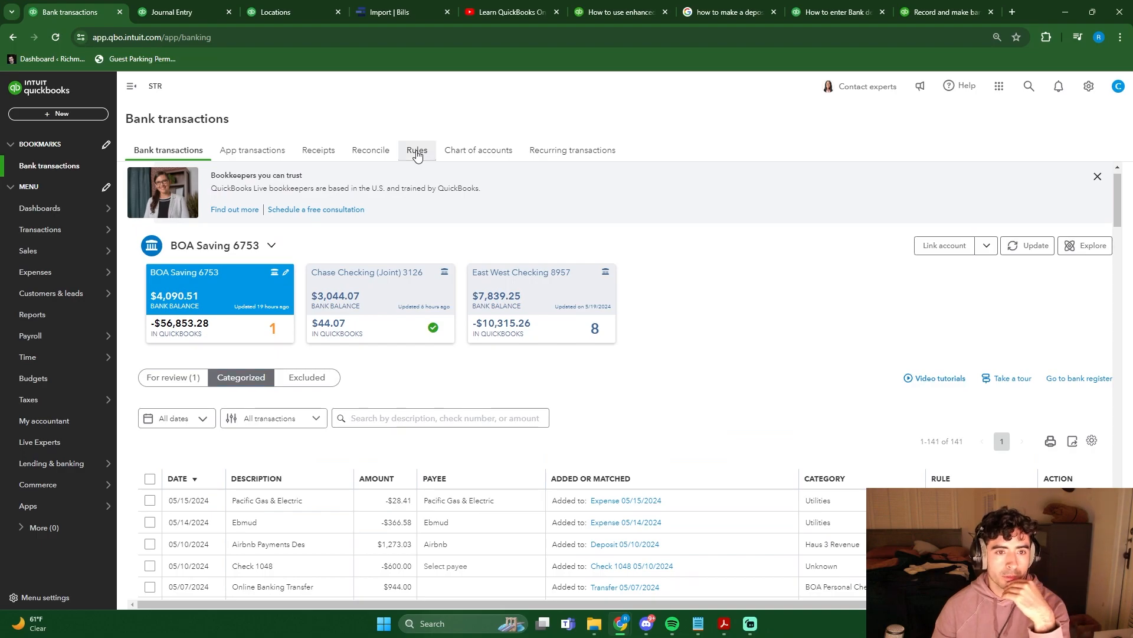
left_click(985, 245)
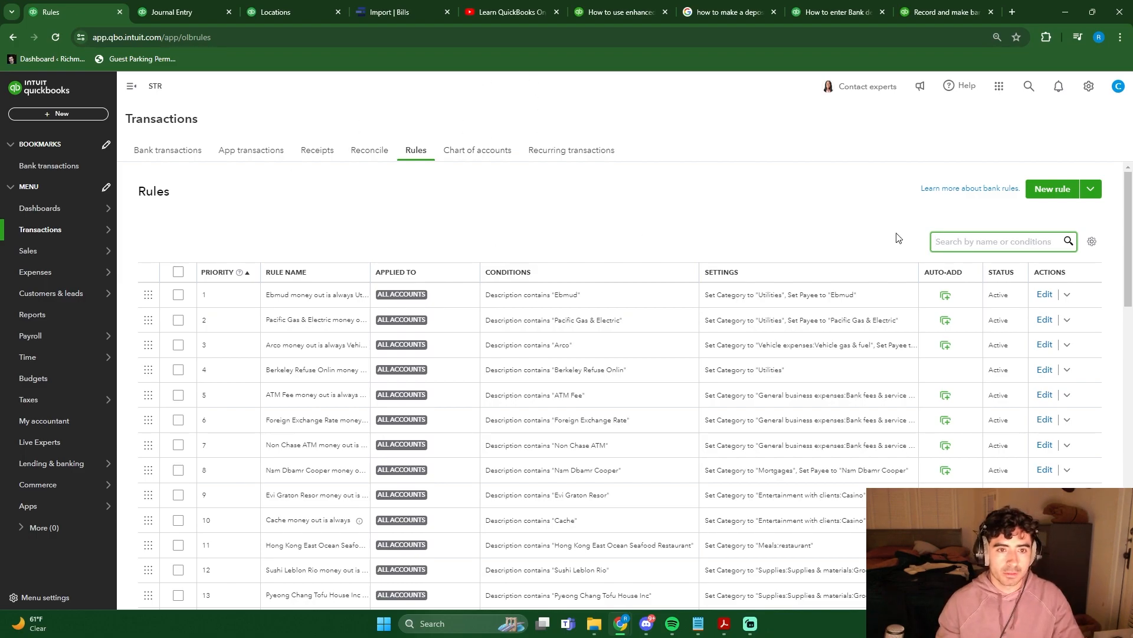
type("airb")
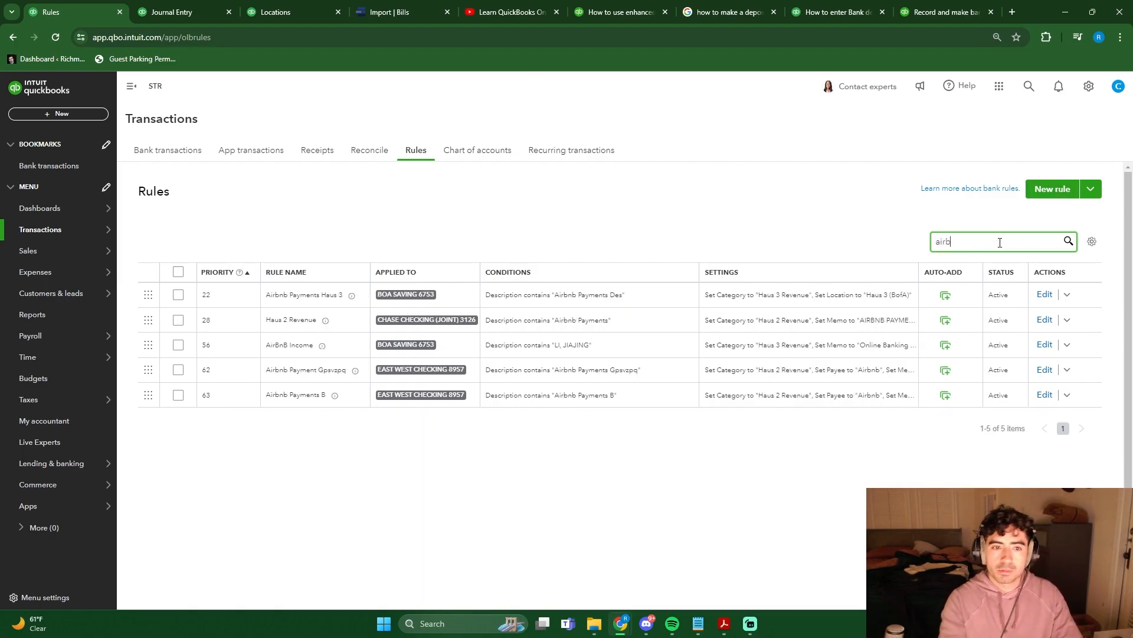
left_click(1043, 295)
left_click(981, 353)
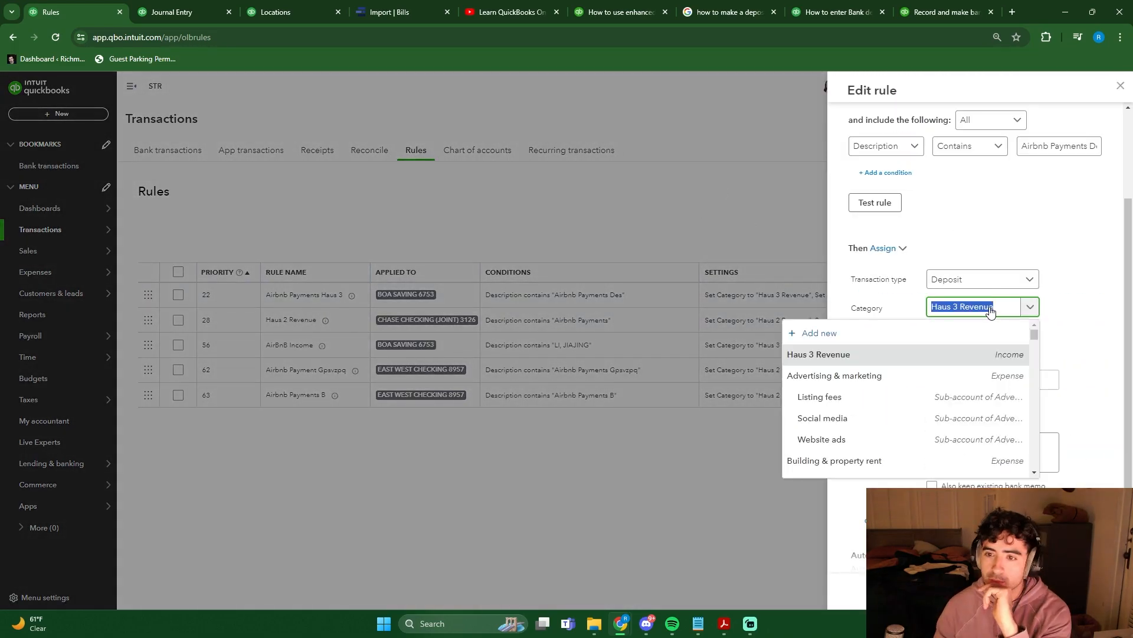
left_click(984, 356)
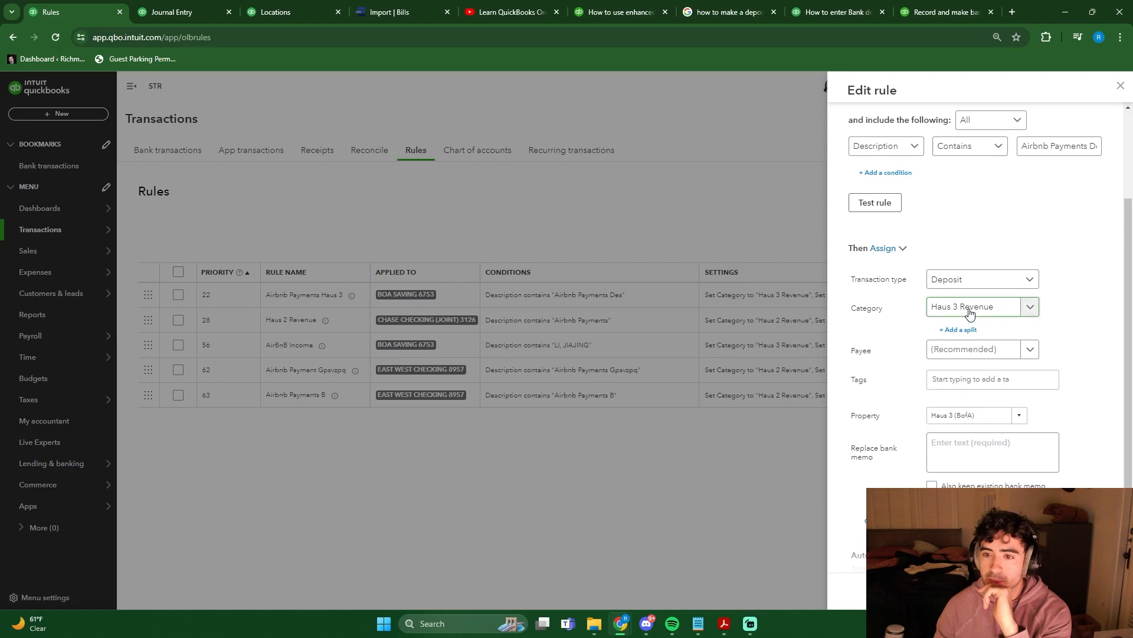
left_click(1008, 318)
left_click(969, 356)
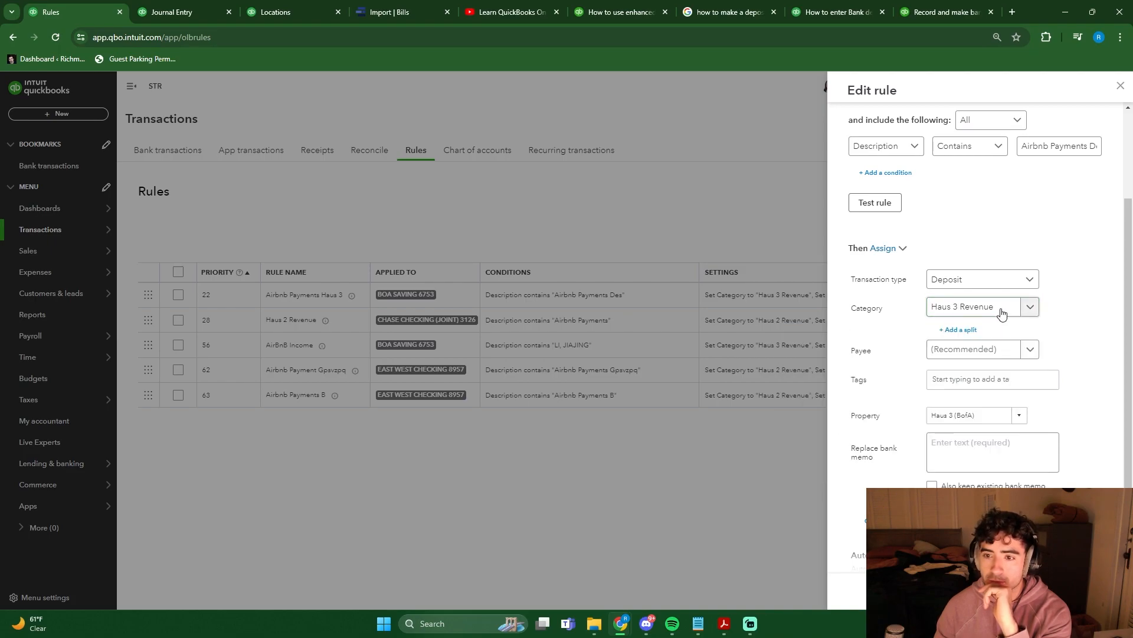
scroll(1073, 361, "down", 1)
left_click(979, 391)
left_click(879, 389)
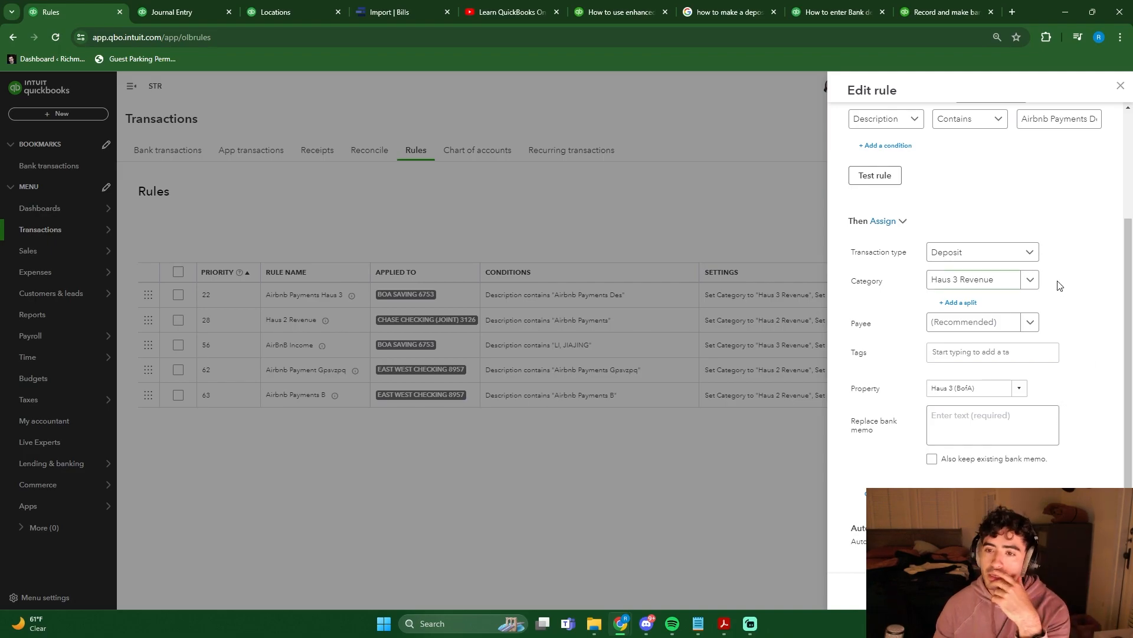
left_click(1094, 590)
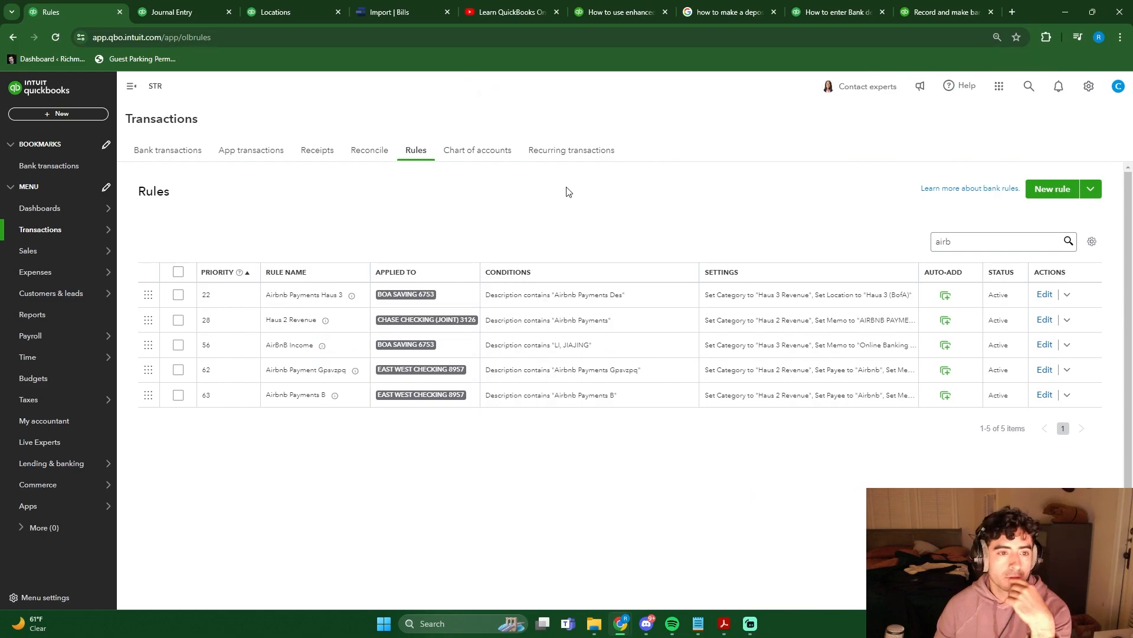
left_click(181, 154)
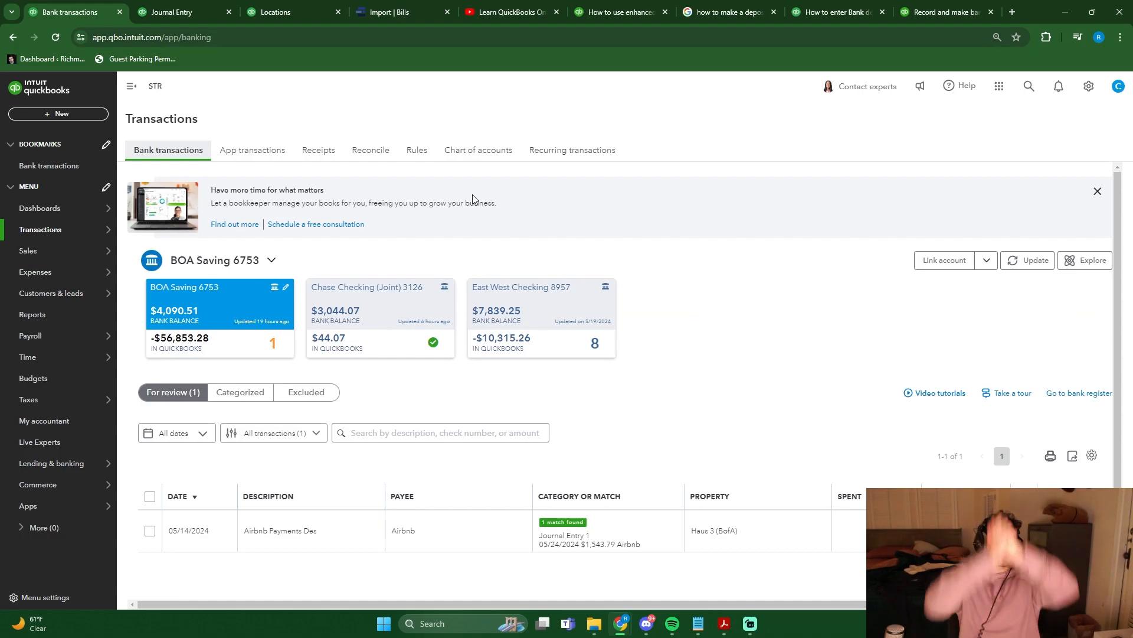
scroll(639, 322, "down", 1)
scroll(810, 307, "up", 1)
scroll(785, 361, "down", 1)
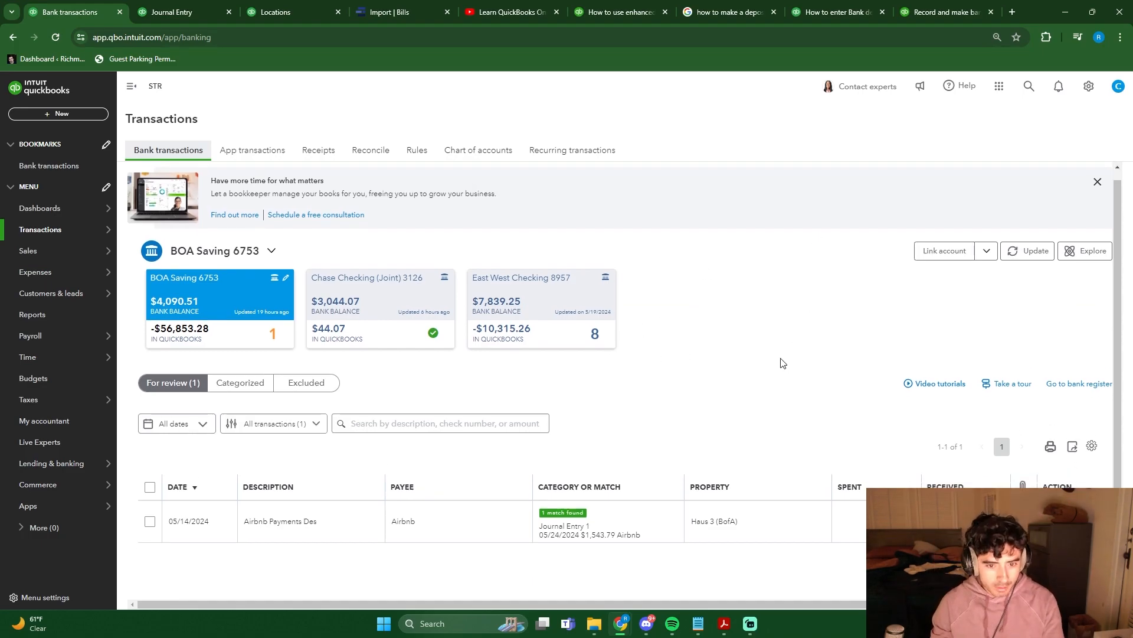
- Select all categorized Airbnb deposits in BOA Saving 6753 from 04/29/2024 back to 03/24/2023
left_click(31, 167)
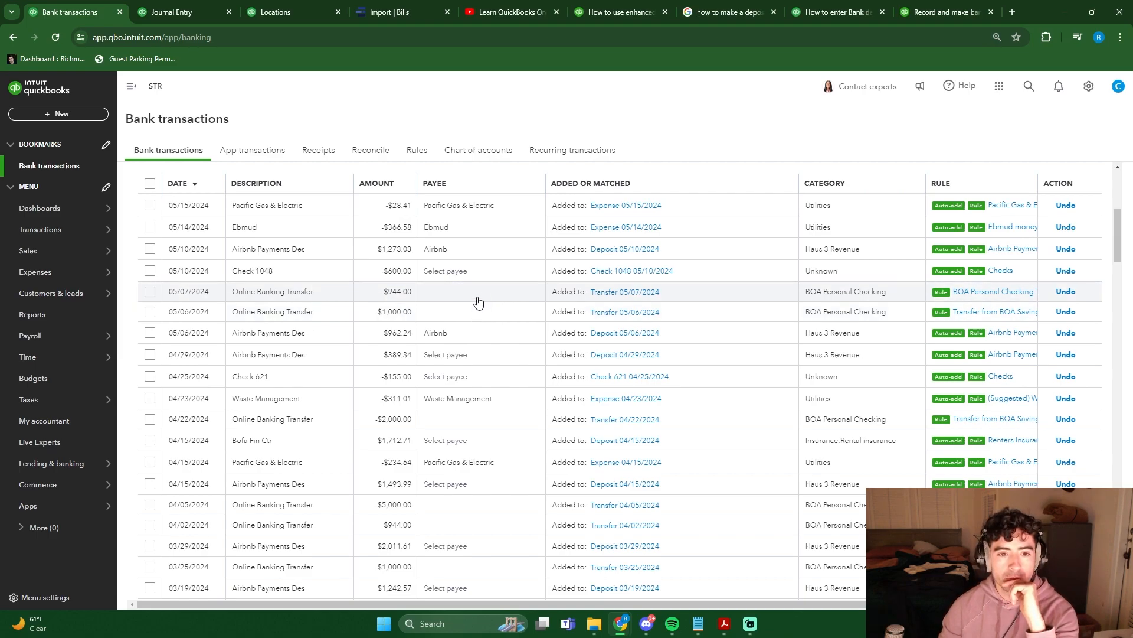
left_click(150, 354)
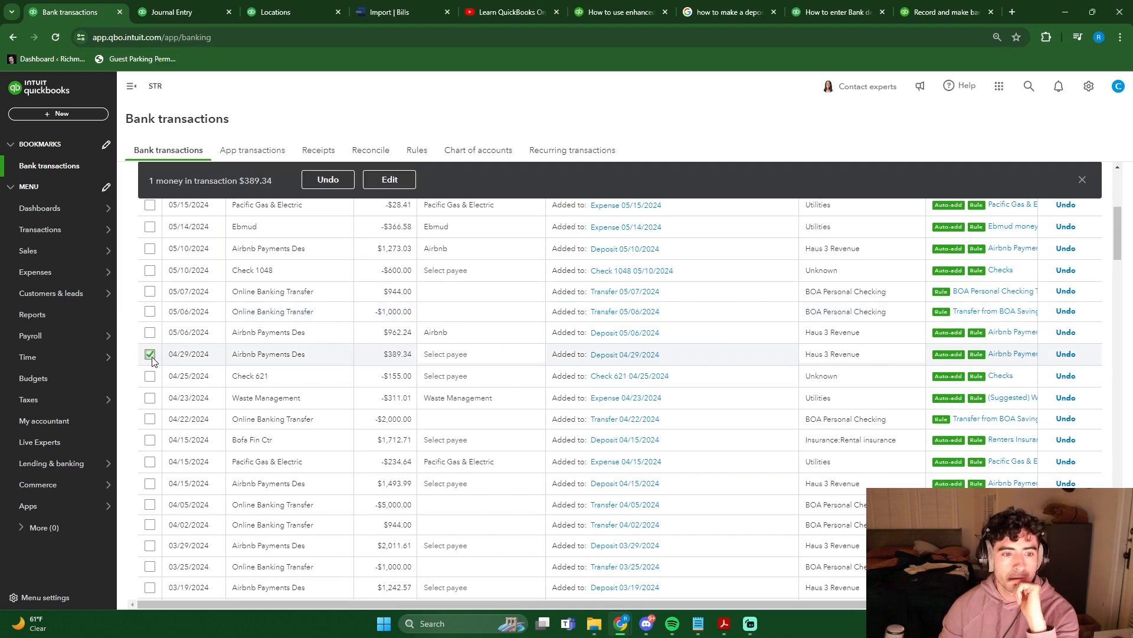
scroll(152, 359, "down", 1)
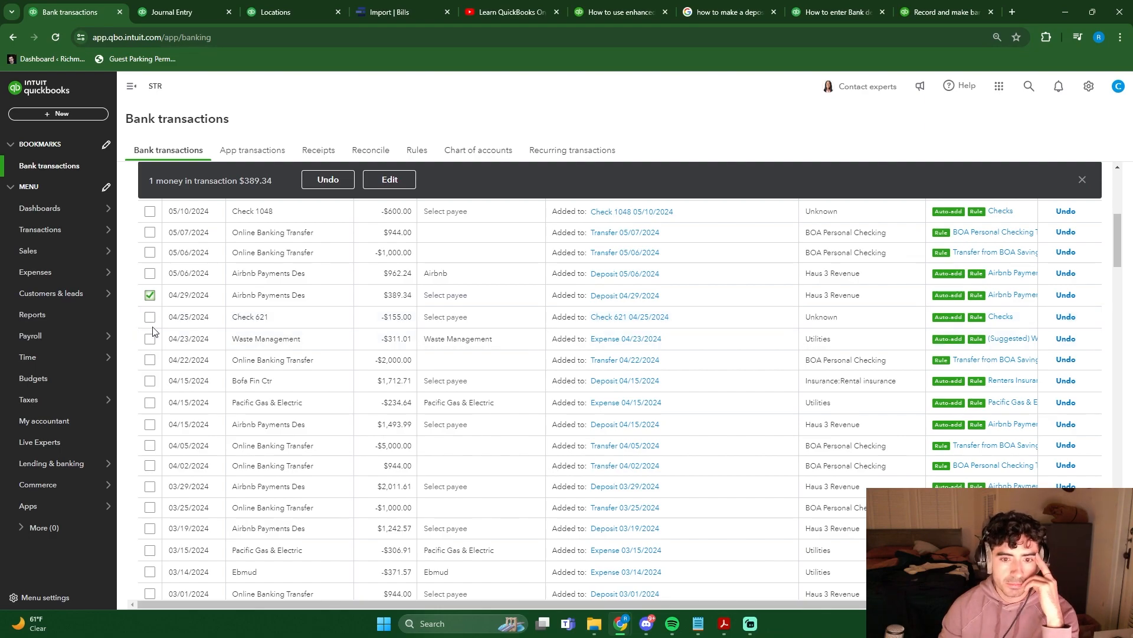
left_click(150, 424)
left_click(150, 487)
left_click(149, 528)
scroll(148, 457, "down", 3)
scroll(151, 414, "down", 12)
left_click(151, 400)
scroll(151, 431, "down", 10)
scroll(150, 461, "down", 12)
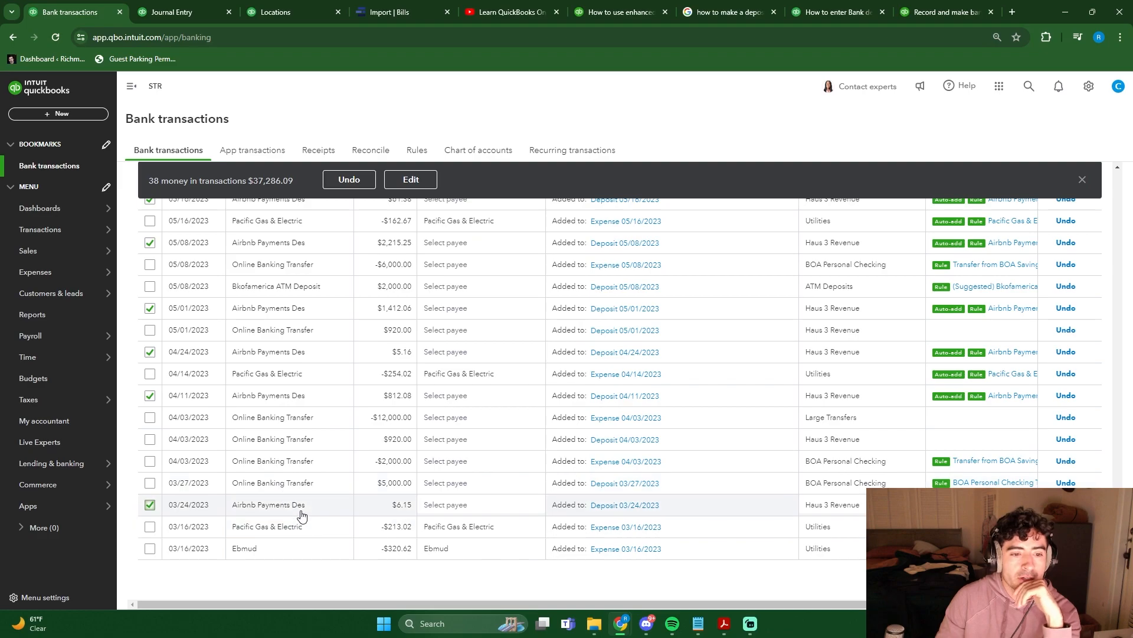
- Bulk edit the selected Airbnb deposits with payee Airbnb and account Haus 3 Revenue, and save the changes
left_click(410, 180)
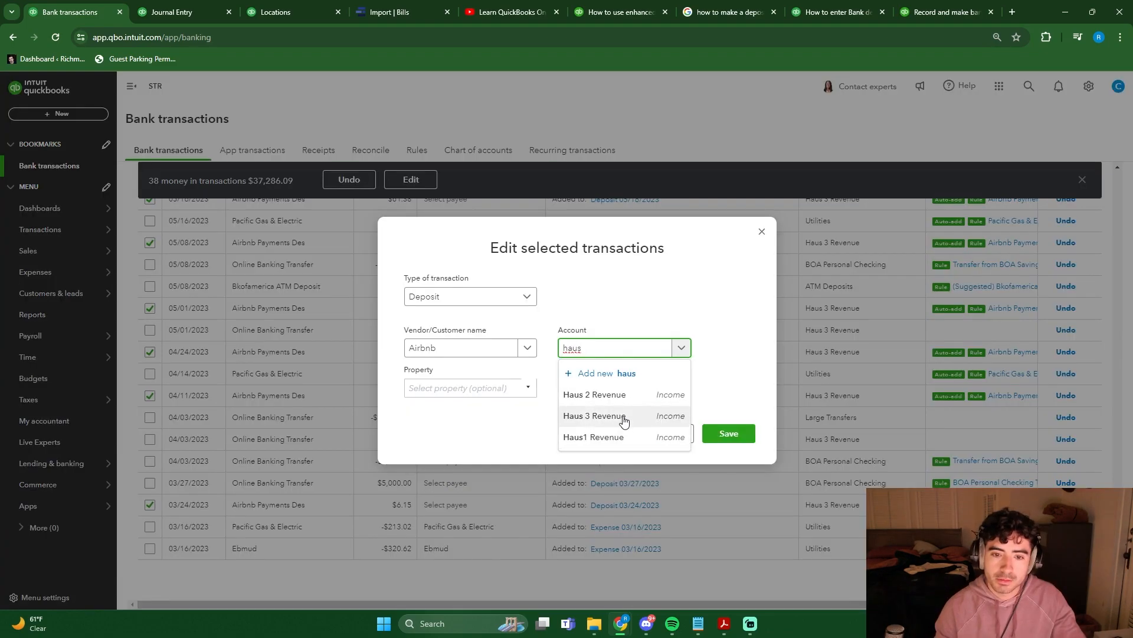
left_click(630, 415)
left_click(528, 389)
left_click(505, 406)
left_click(729, 434)
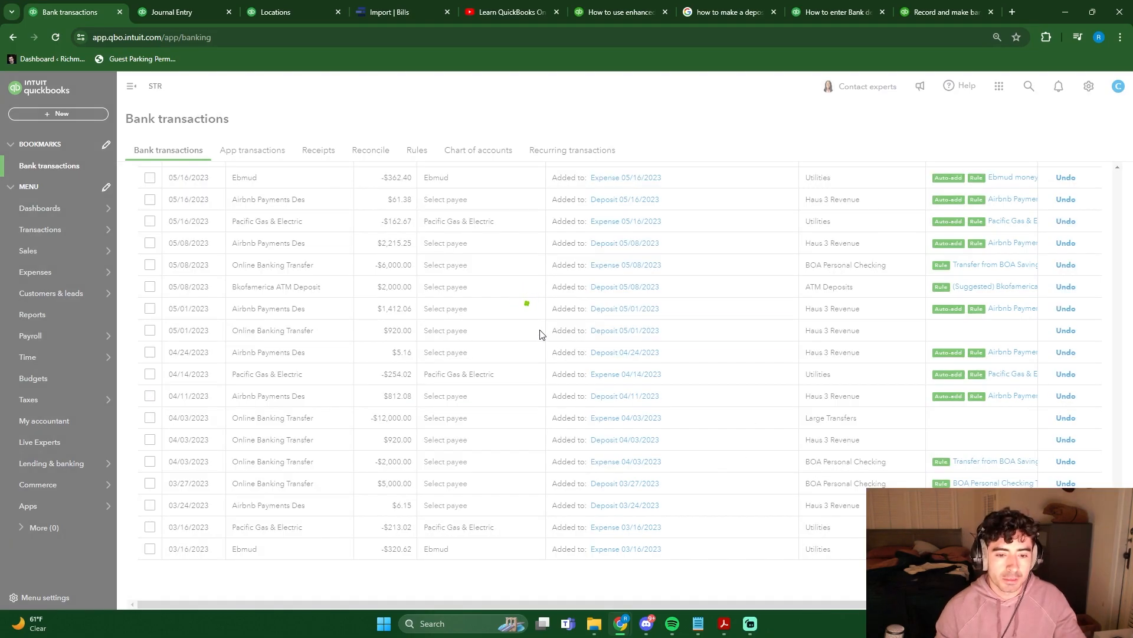
- Select all categorized money-out transactions in BOA Saving 6753 from 05/15/2024 back to 03/16/2023
scroll(507, 439, "up", 4)
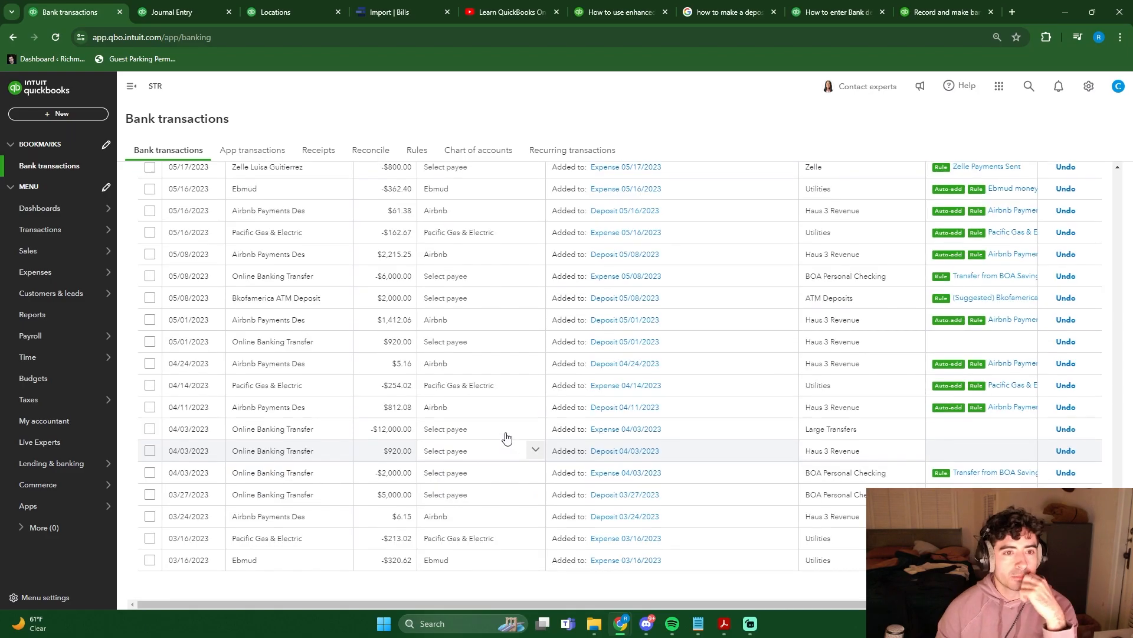
scroll(559, 453, "up", 10)
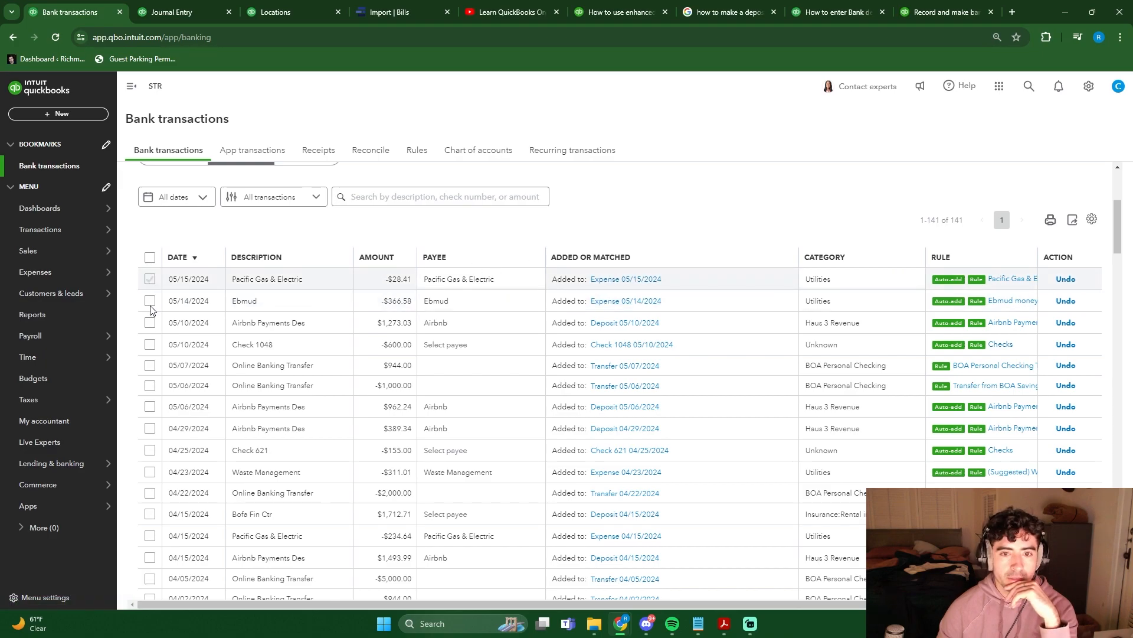
left_click(150, 278)
scroll(151, 472, "down", 13)
scroll(151, 502, "down", 13)
left_click(149, 425)
scroll(151, 508, "down", 10)
left_click(150, 447)
left_click(150, 471)
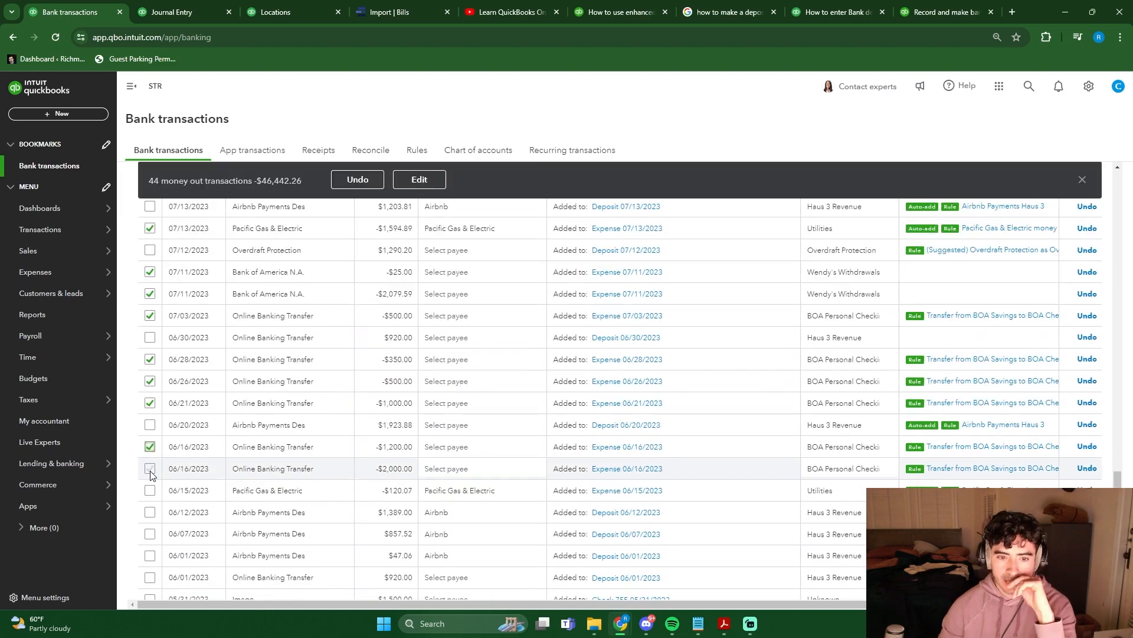
left_click(150, 491)
scroll(151, 496, "down", 10)
left_click(150, 265)
left_click(150, 373)
left_click(150, 417)
left_click(149, 461)
left_click(150, 527)
left_click(149, 549)
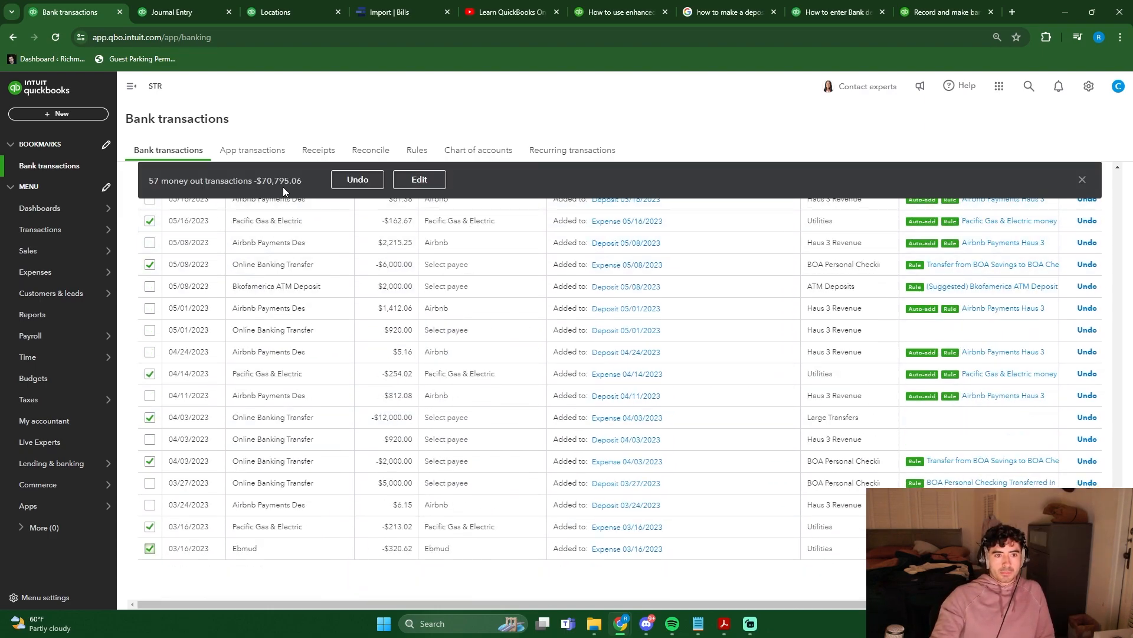
- Bulk edit the selected expenses with account Haus 3 Revenue and property Haus 3 (BofA), save, and open the Profit and Loss report by property
left_click(435, 183)
left_click(610, 347)
type("haus")
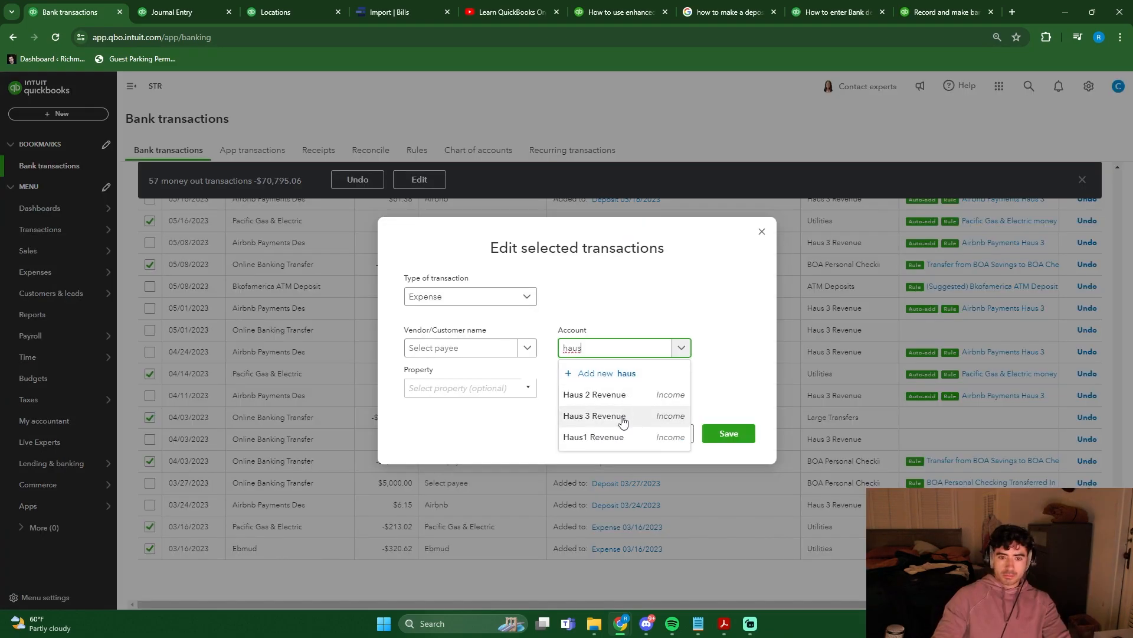
left_click(621, 417)
left_click(472, 387)
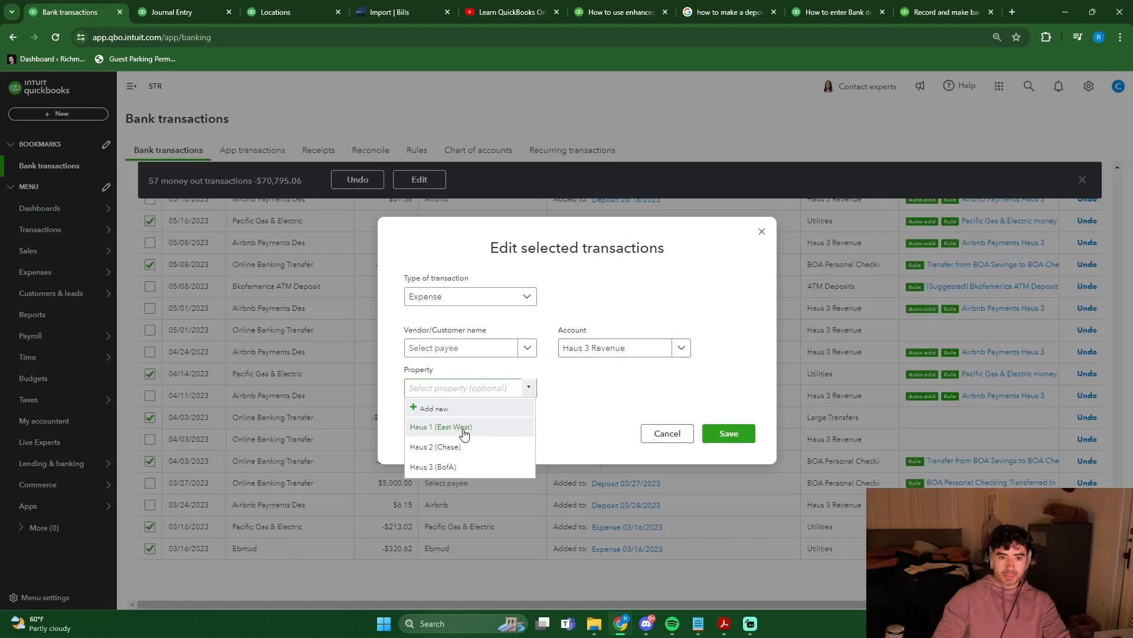
left_click(460, 467)
left_click(720, 433)
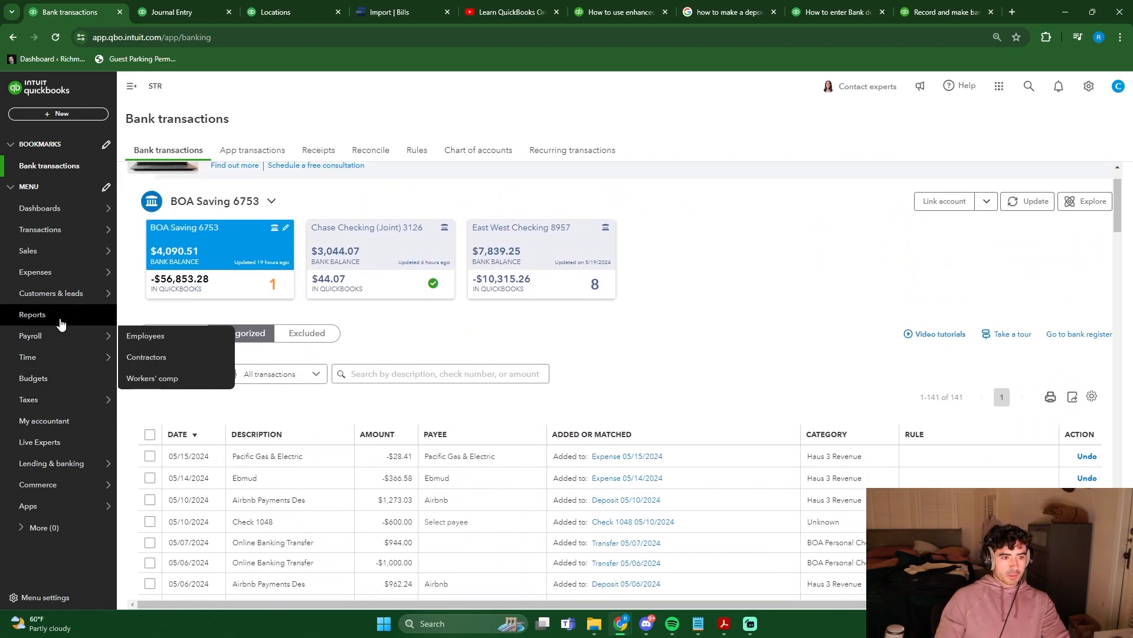
left_click(61, 316)
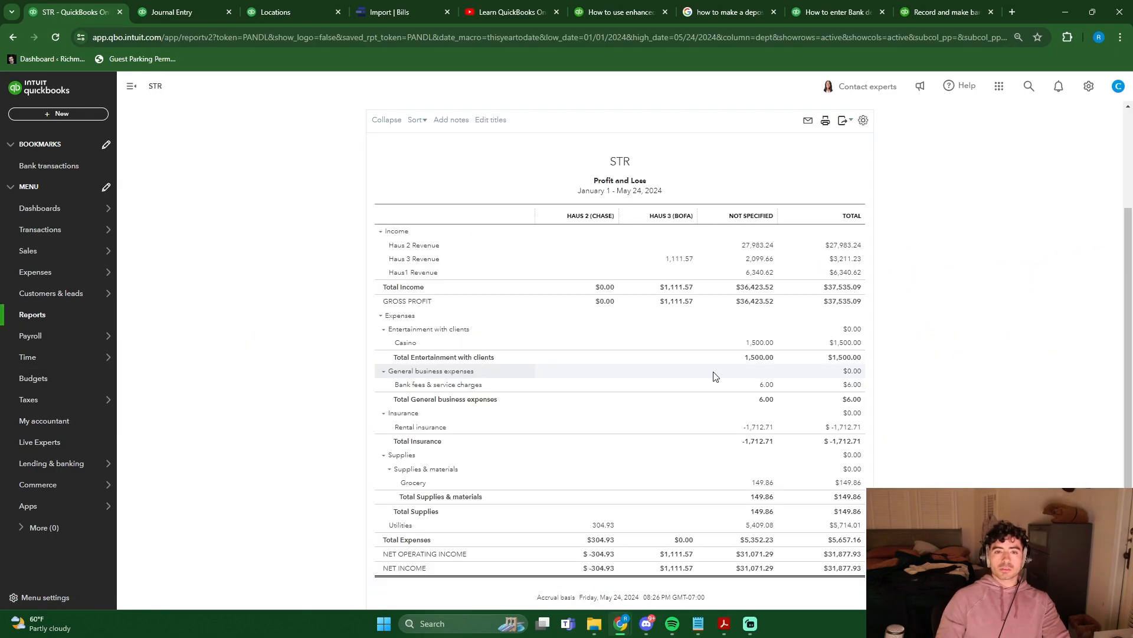
- Bulk edit the categorized Ebmud expenses in BOA Saving 6753 with account Utilities and property Haus 3 (BofA), save, and open the Profit and Loss report by property
scroll(696, 473, "down", 2)
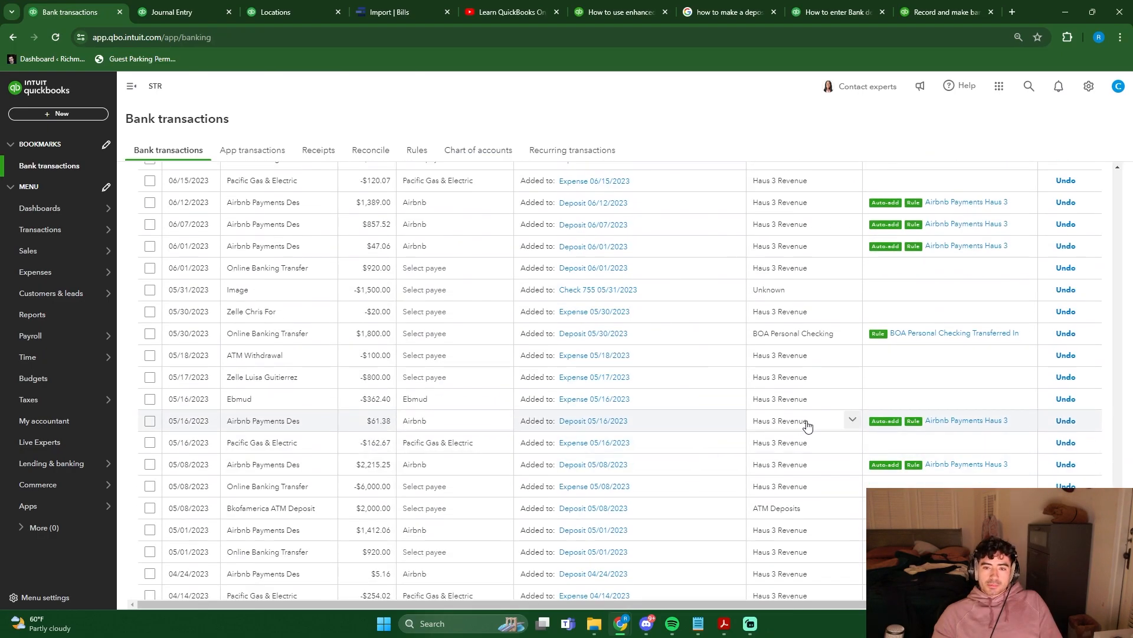
scroll(809, 426, "up", 15)
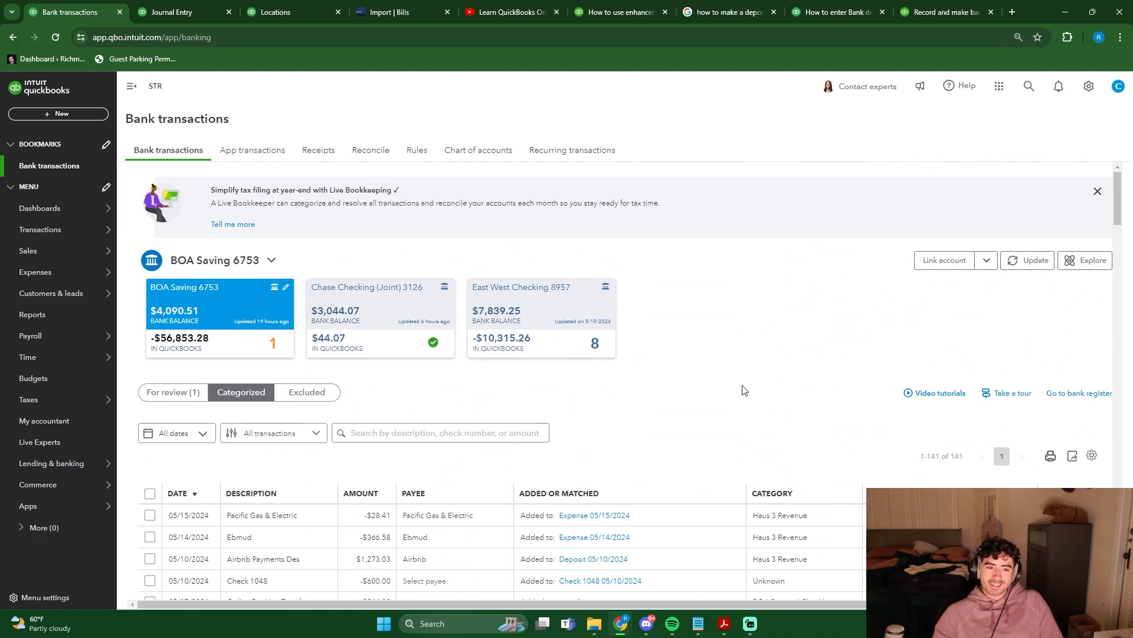
scroll(744, 377, "down", 15)
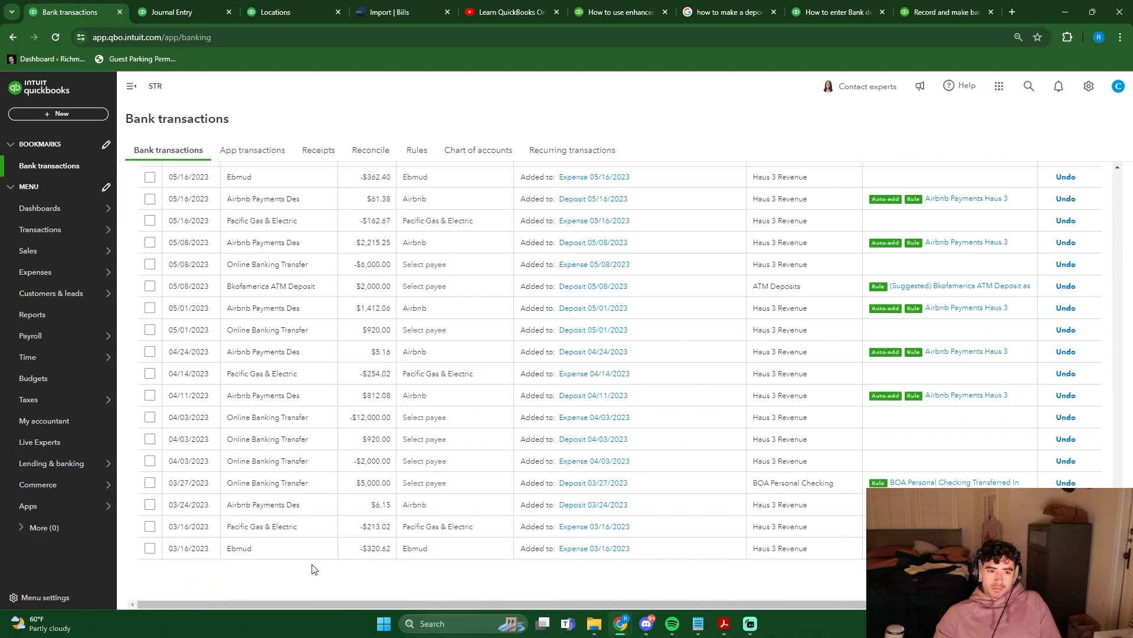
scroll(313, 569, "up", 14)
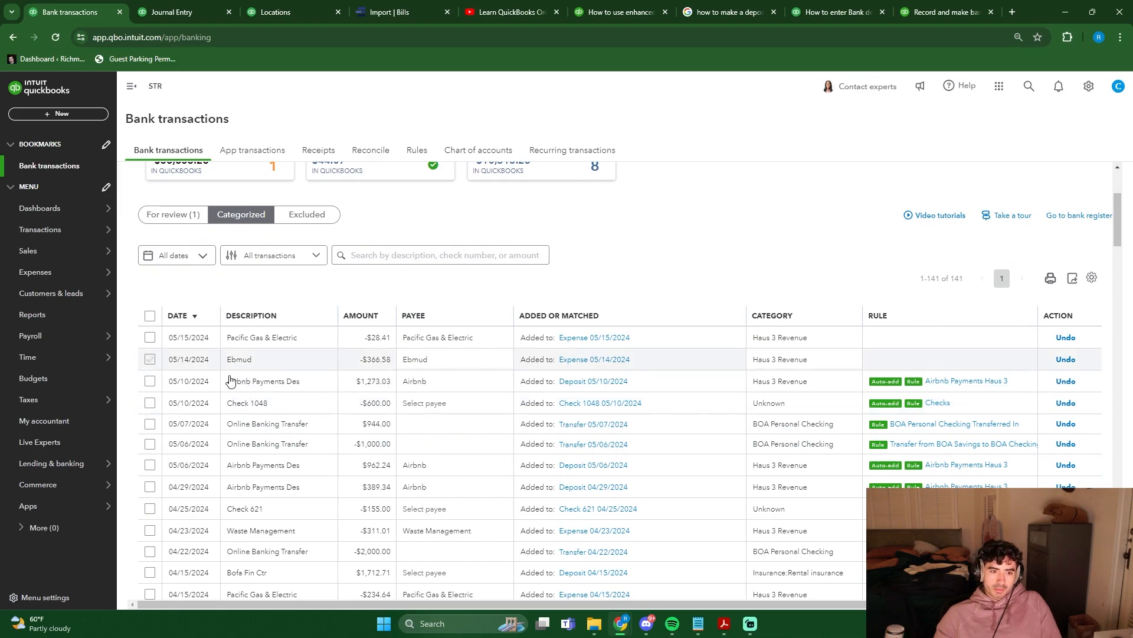
left_click(409, 215)
left_click(528, 387)
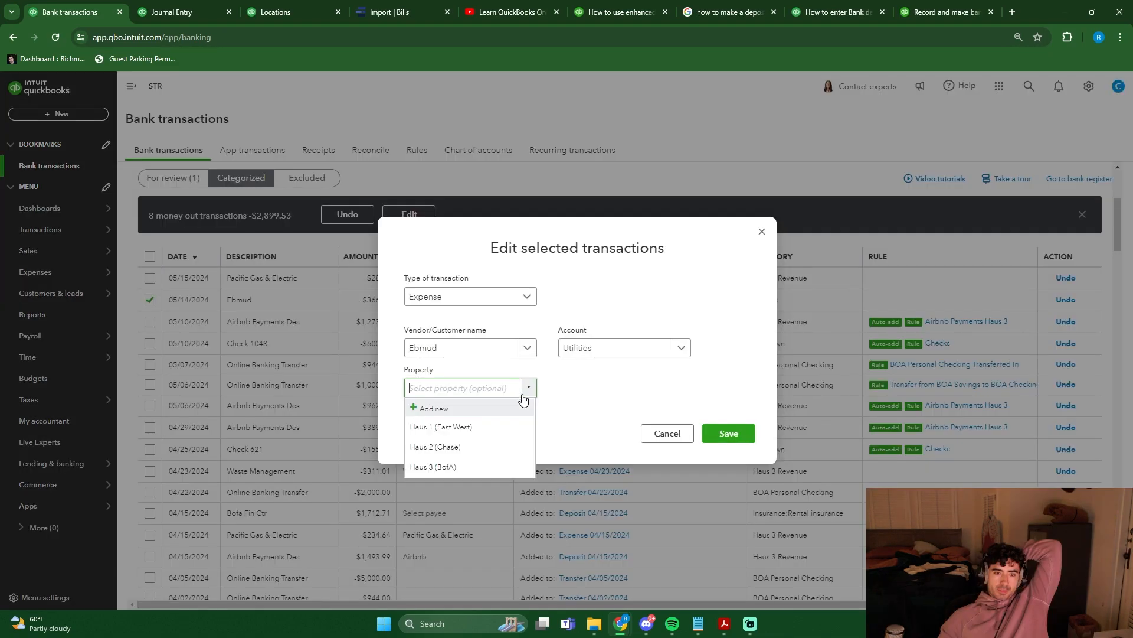
left_click(479, 467)
left_click(727, 437)
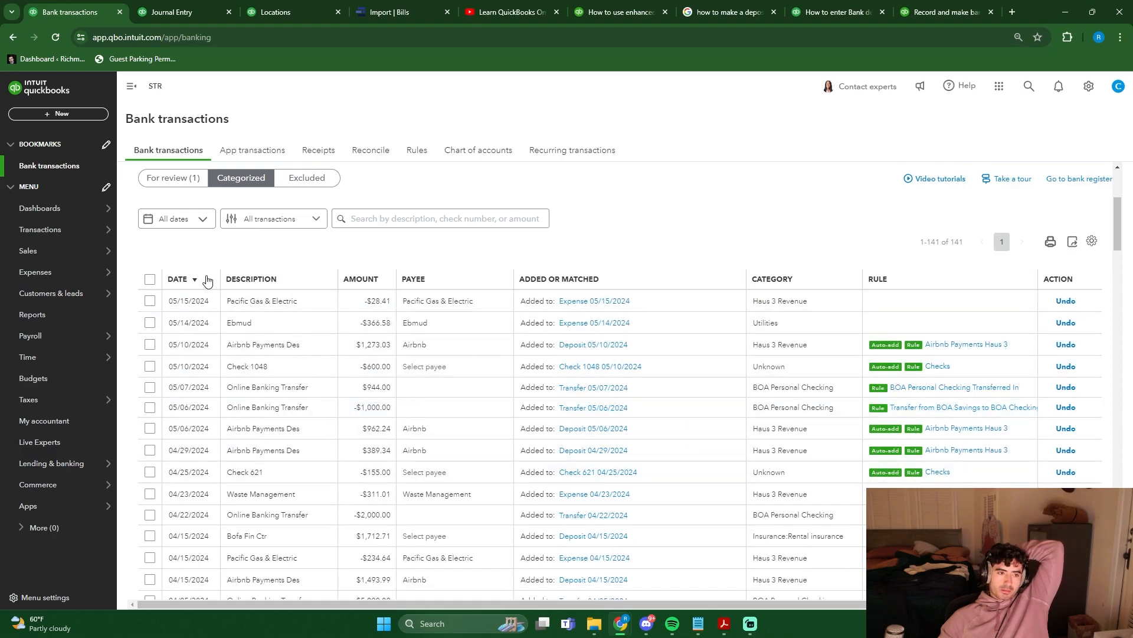
mouse_move(58, 366)
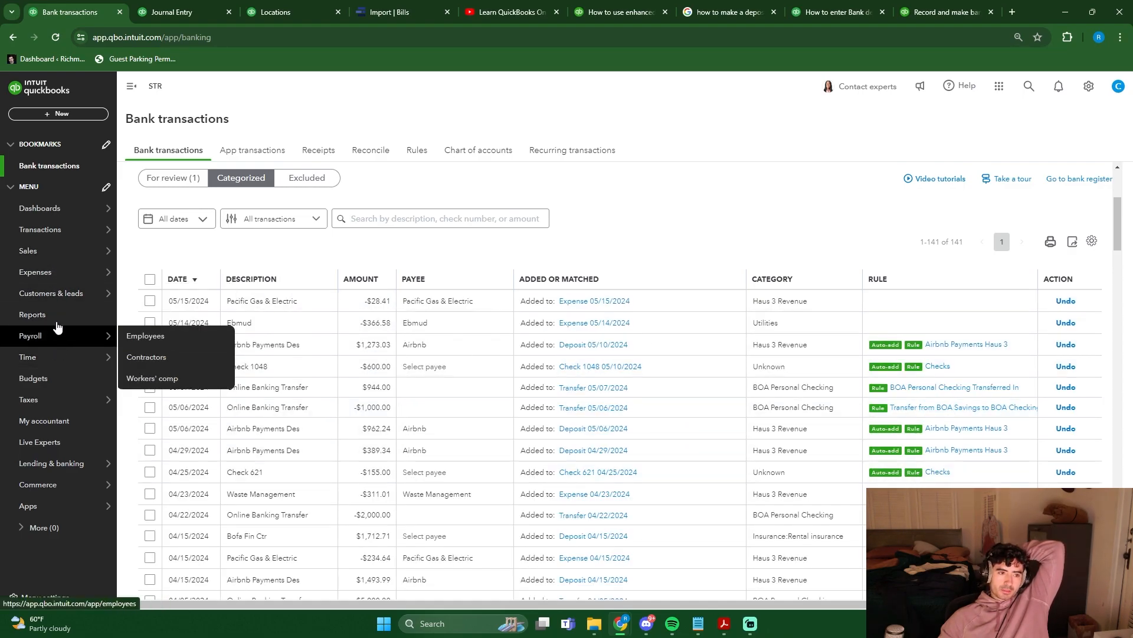
left_click(56, 322)
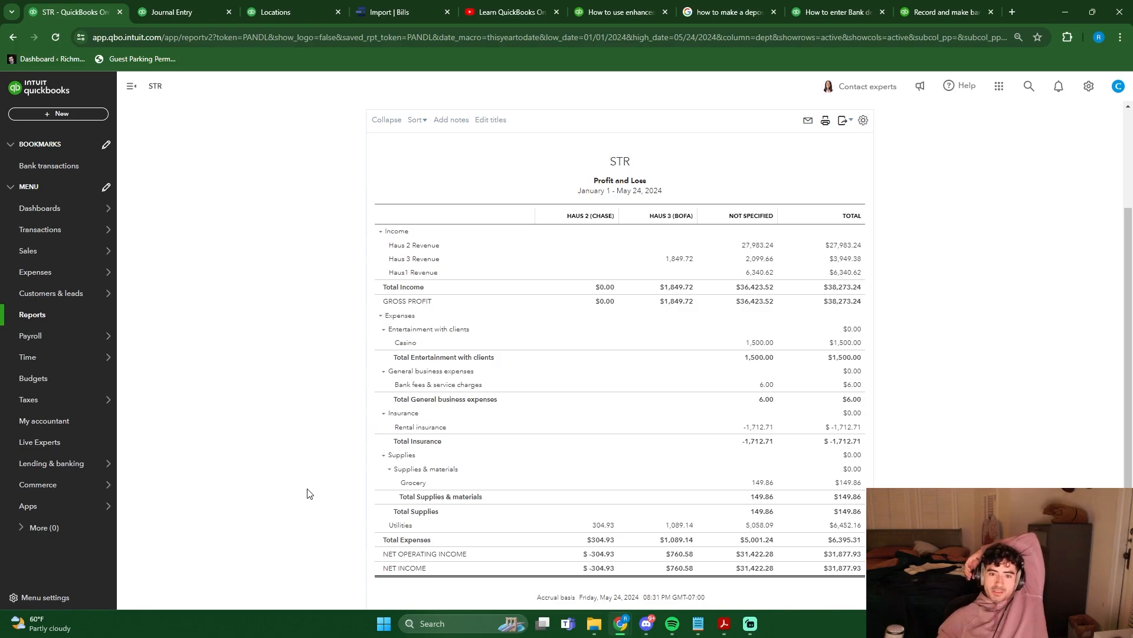
left_click(50, 166)
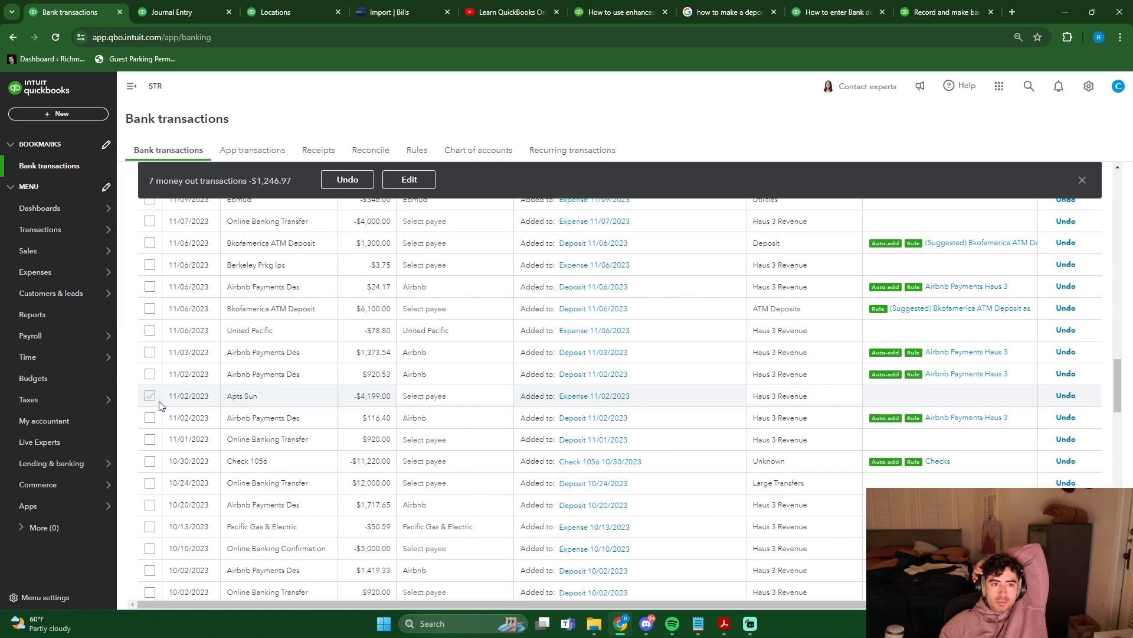
scroll(155, 383, "up", 1)
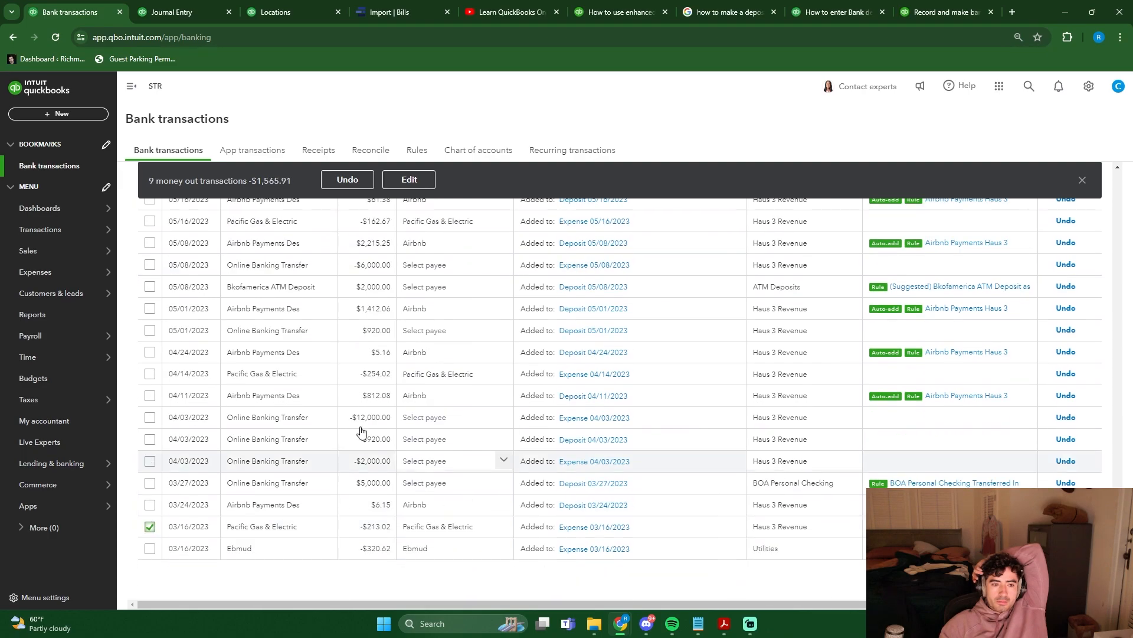
left_click(406, 180)
left_click(625, 348)
type("uti")
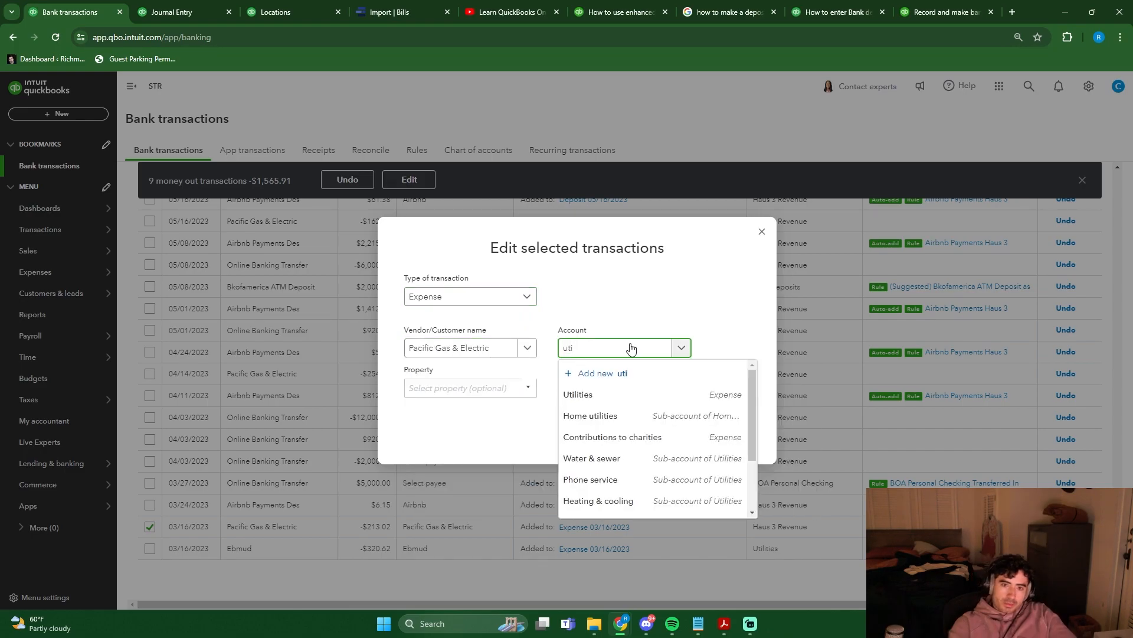
left_click(697, 394)
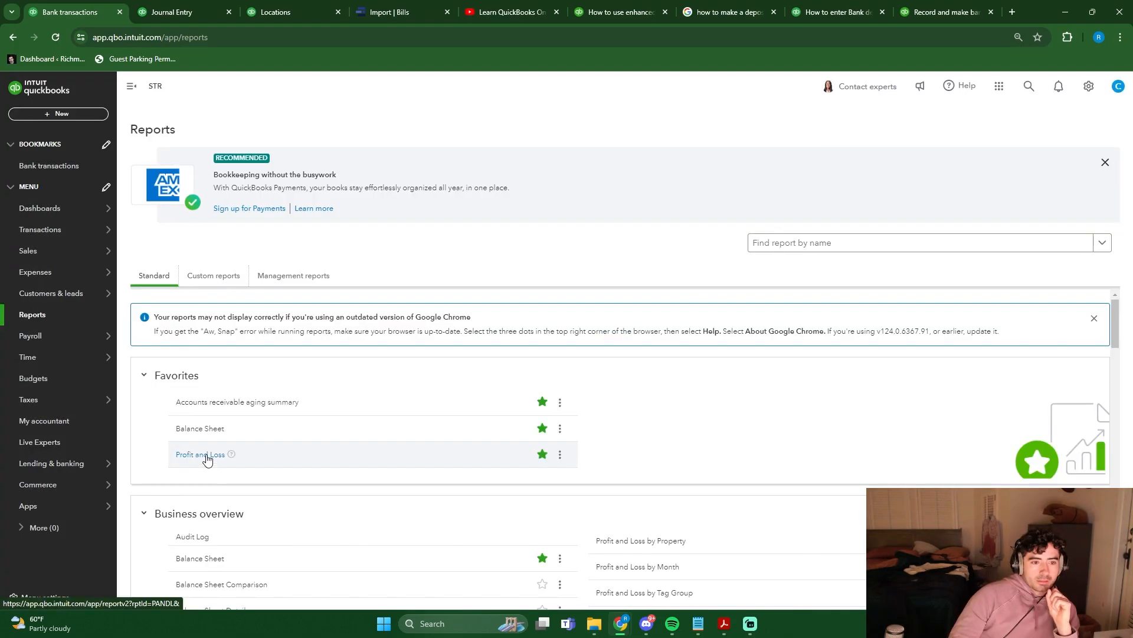
- Run the Profit and Loss report for All Dates with columns by Properties, review it, and return to the bank transactions
left_click(207, 458)
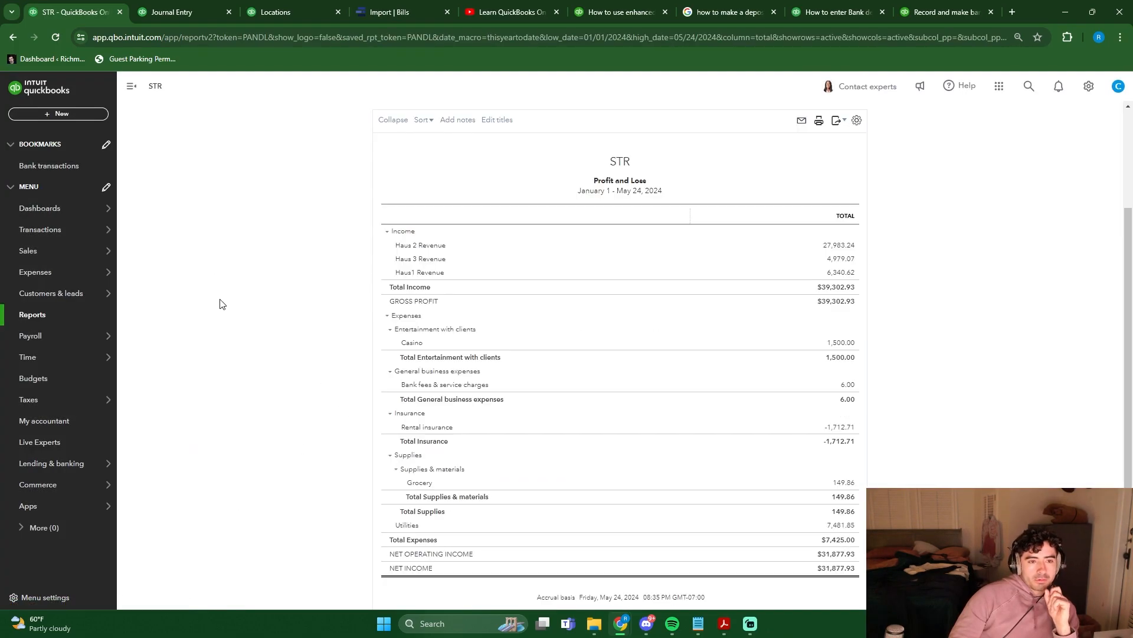
left_click(183, 326)
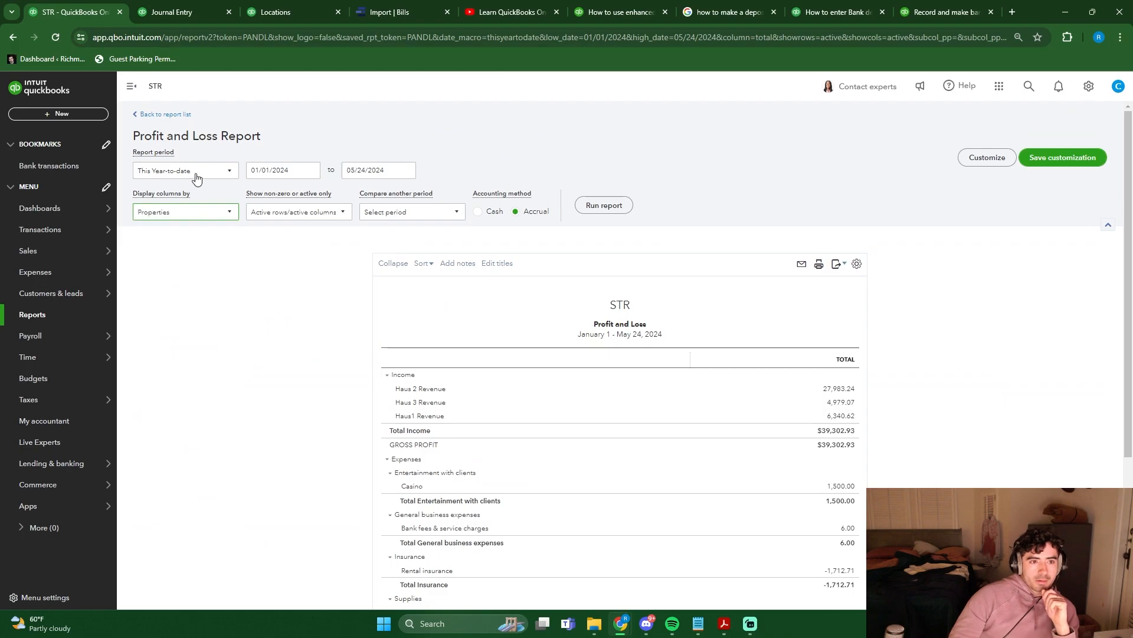
left_click(195, 173)
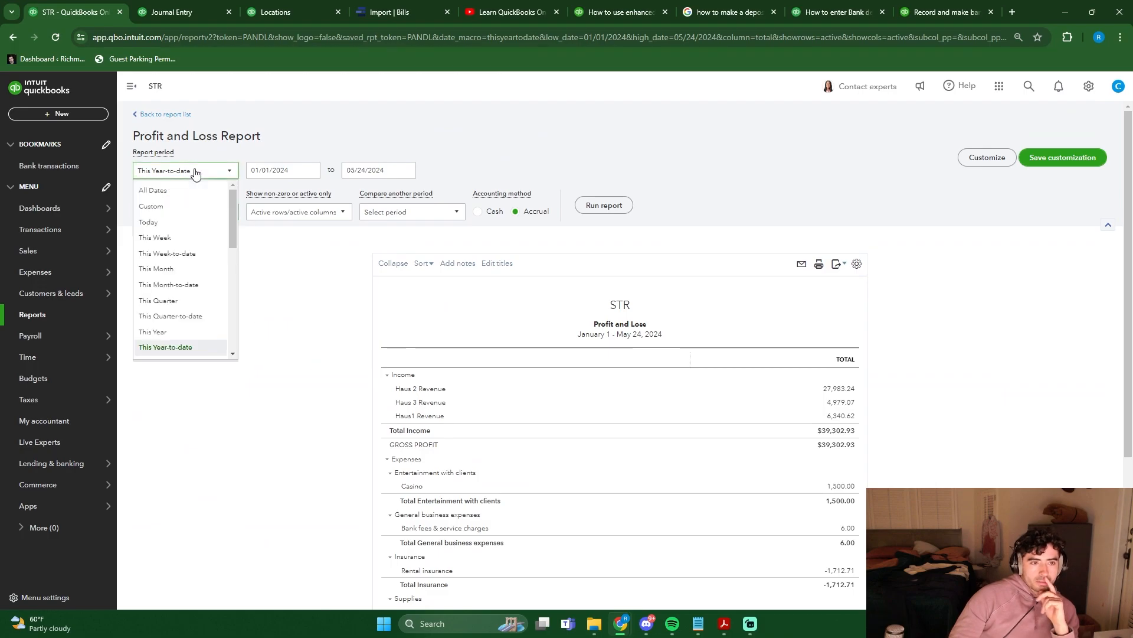
left_click(188, 186)
left_click(596, 205)
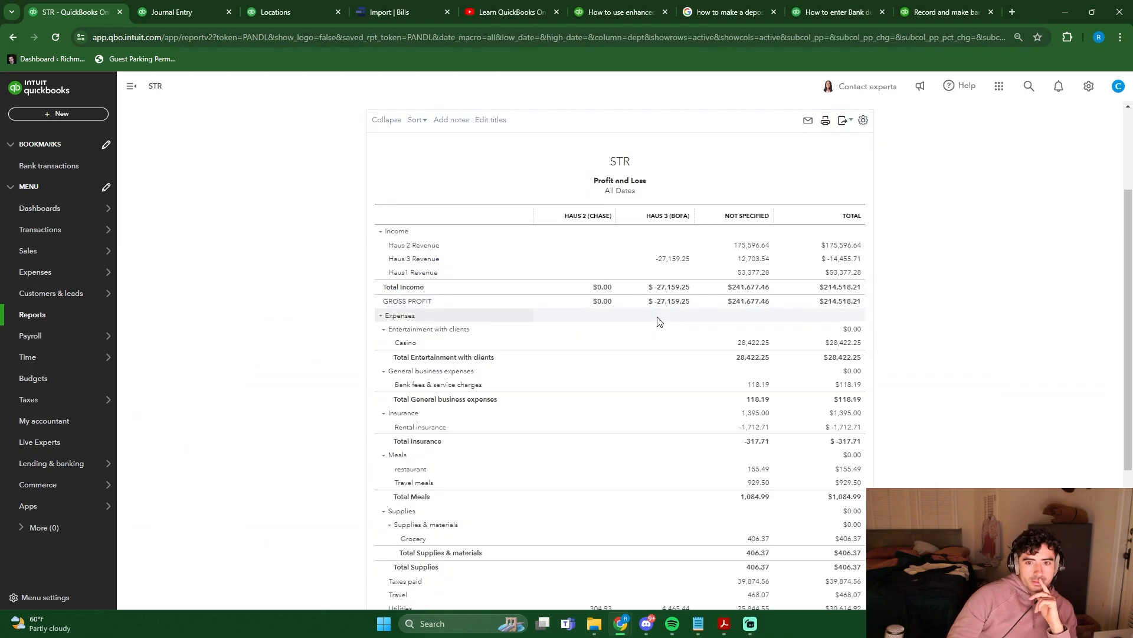
scroll(683, 309, "down", 4)
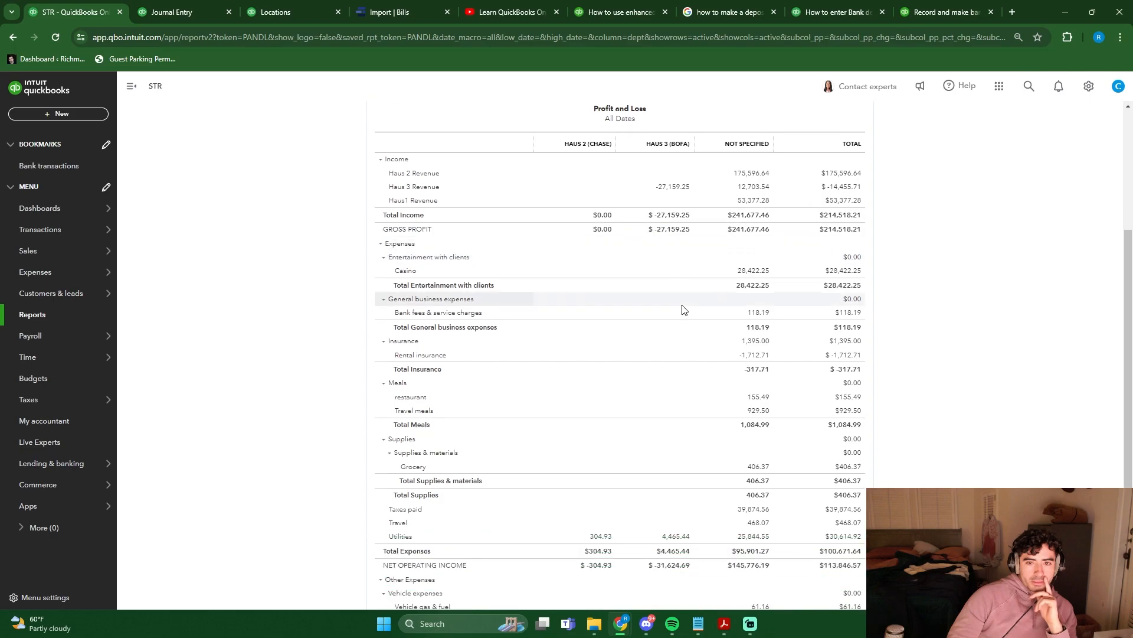
scroll(683, 319, "up", 3)
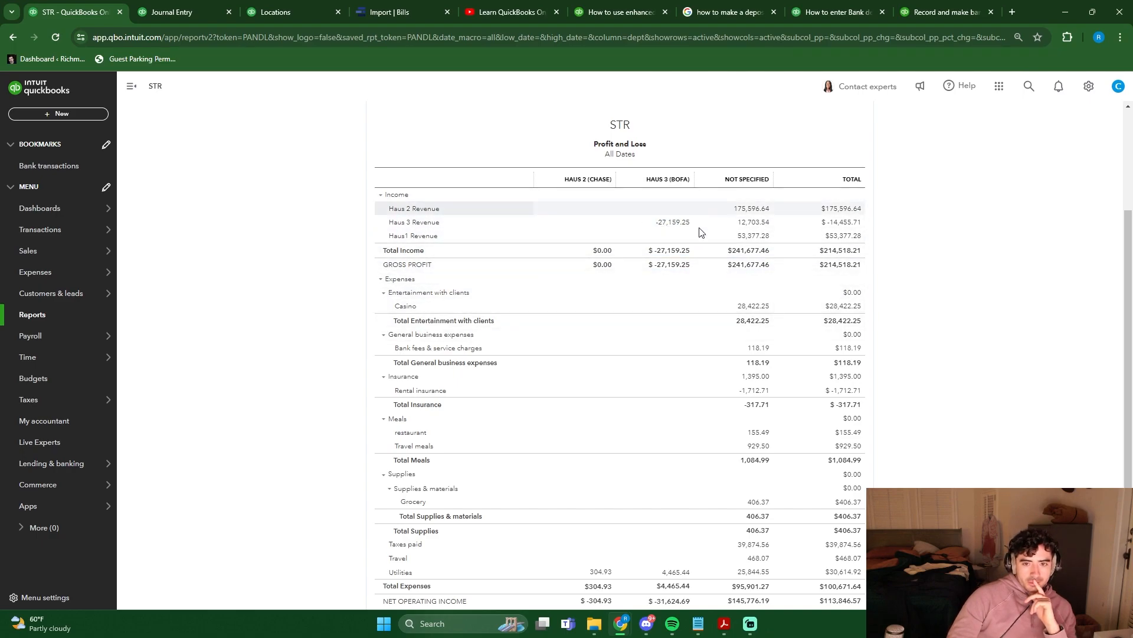
scroll(830, 366, "up", 1)
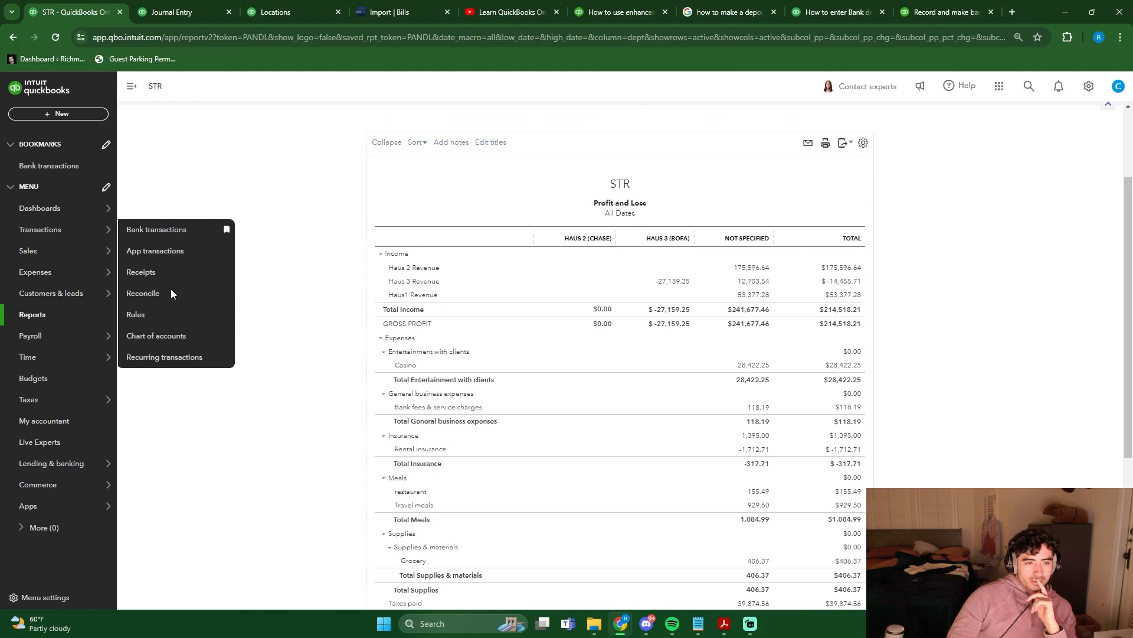
left_click(49, 165)
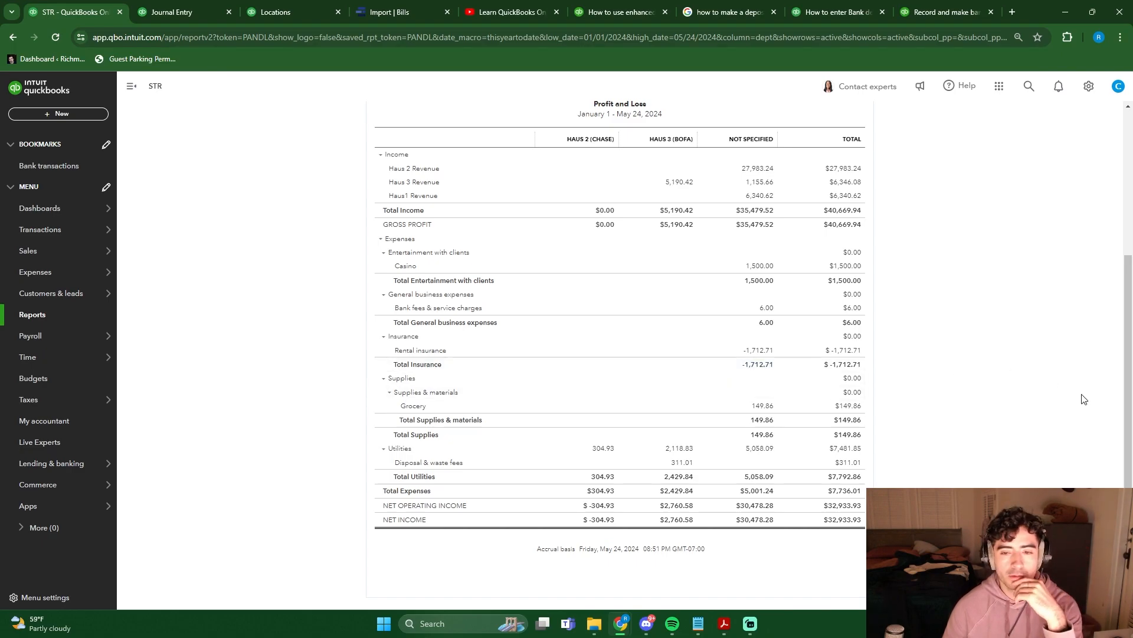
- Examine the year-to-date Profit and Loss report by property, comparing income, utilities and net income for Haus 3 (BofA) with the unspecified amounts
scroll(998, 434, "up", 2)
scroll(998, 435, "down", 2)
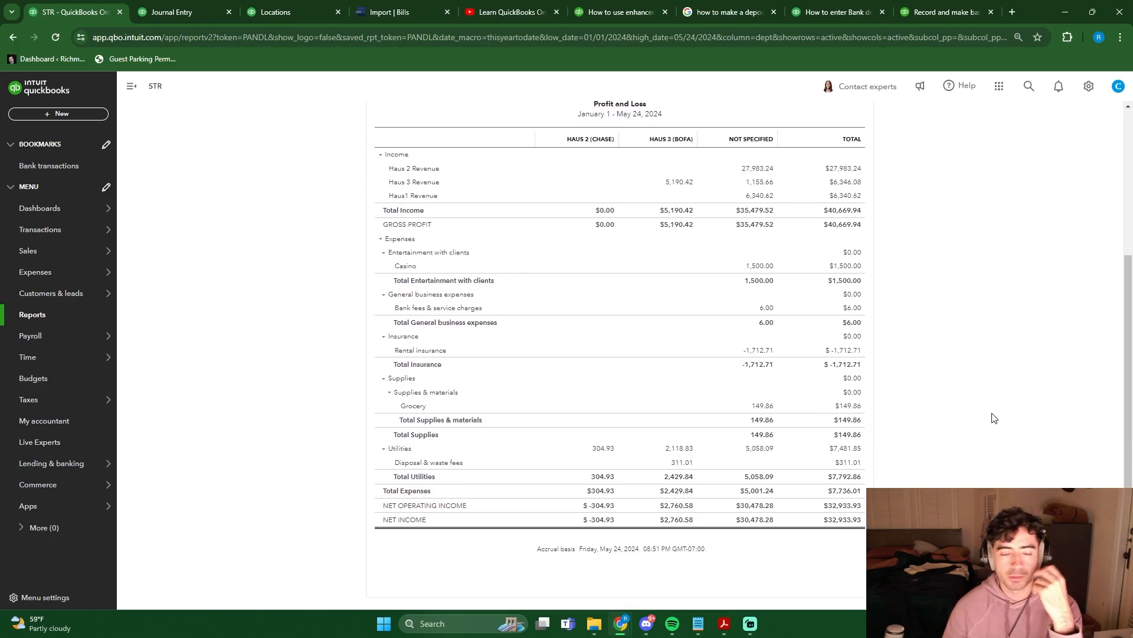
scroll(980, 396, "up", 1)
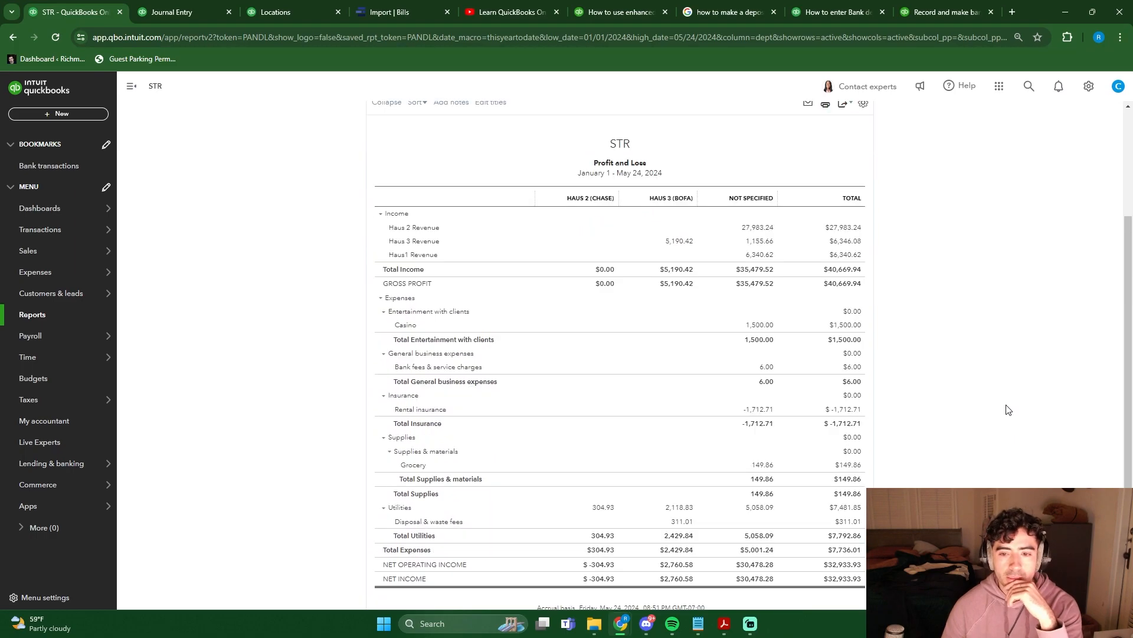
scroll(1008, 410, "down", 1)
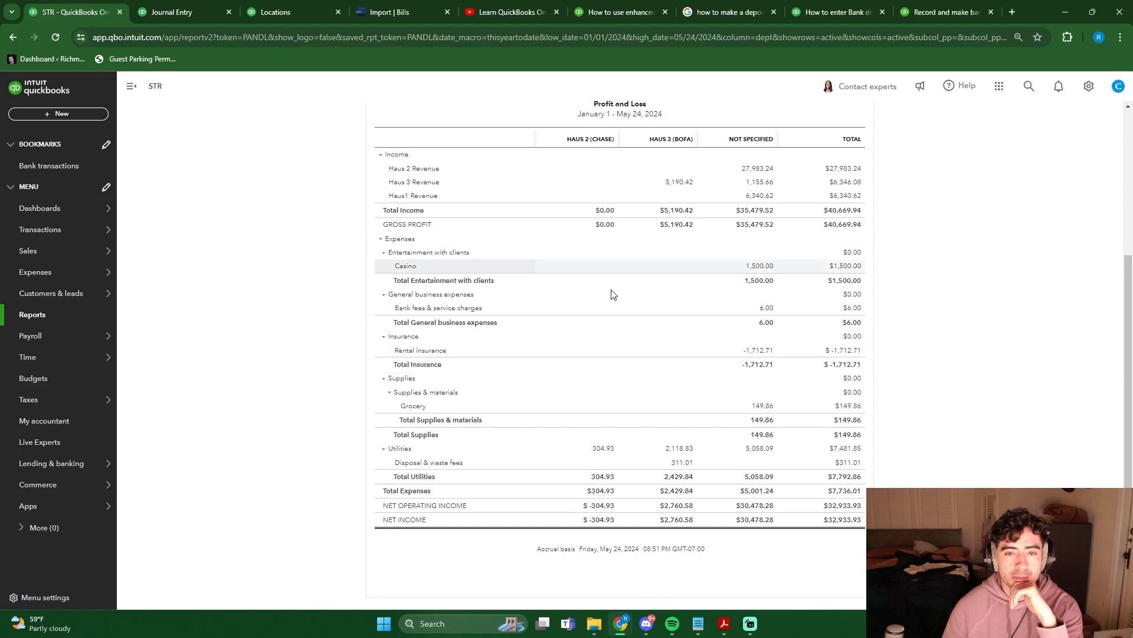
scroll(332, 405, "up", 1)
scroll(331, 404, "down", 1)
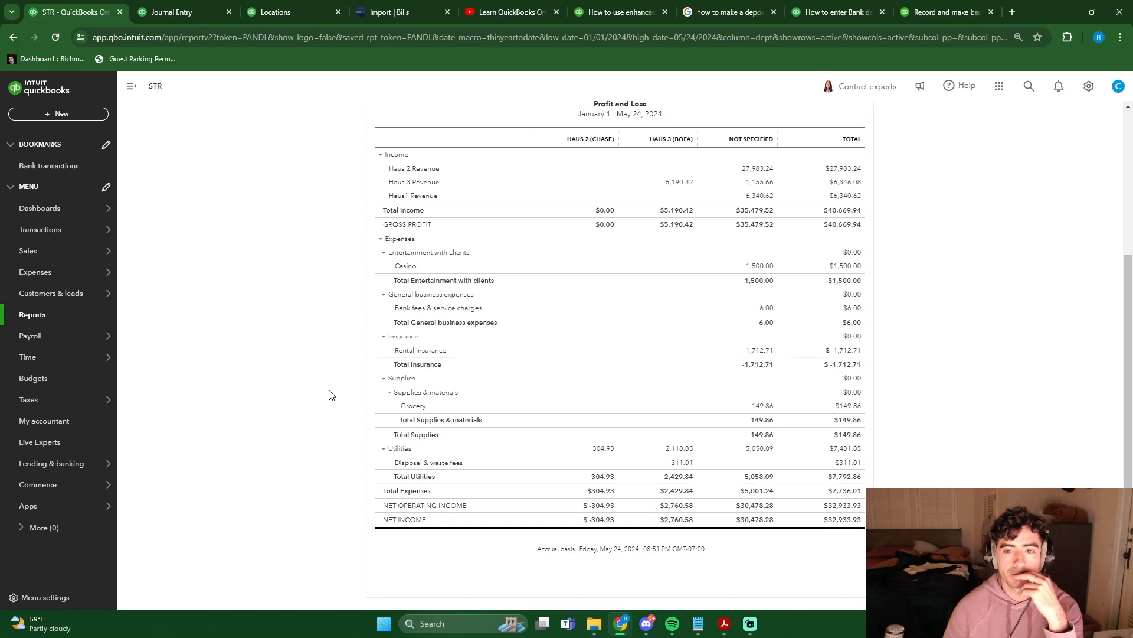
scroll(329, 395, "up", 1)
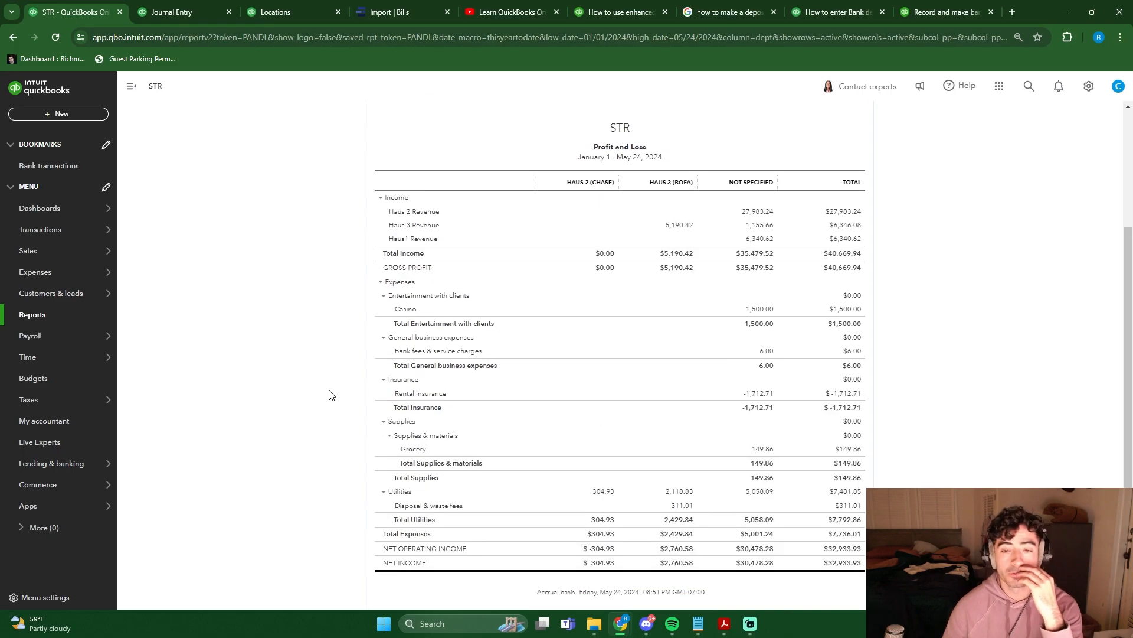
scroll(328, 395, "down", 1)
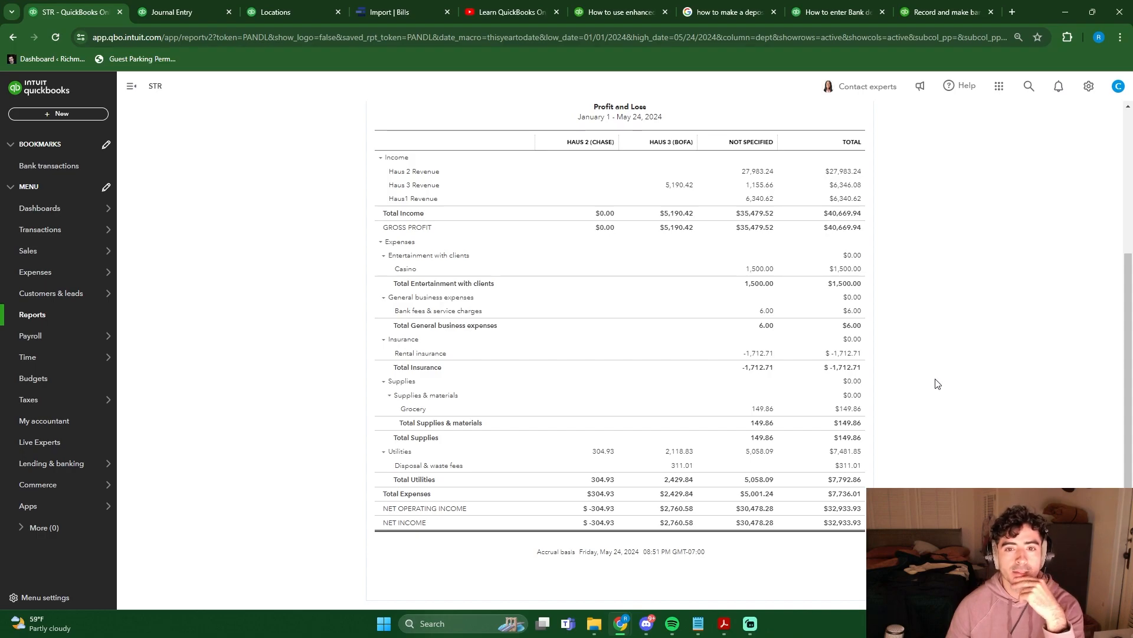
scroll(939, 385, "up", 5)
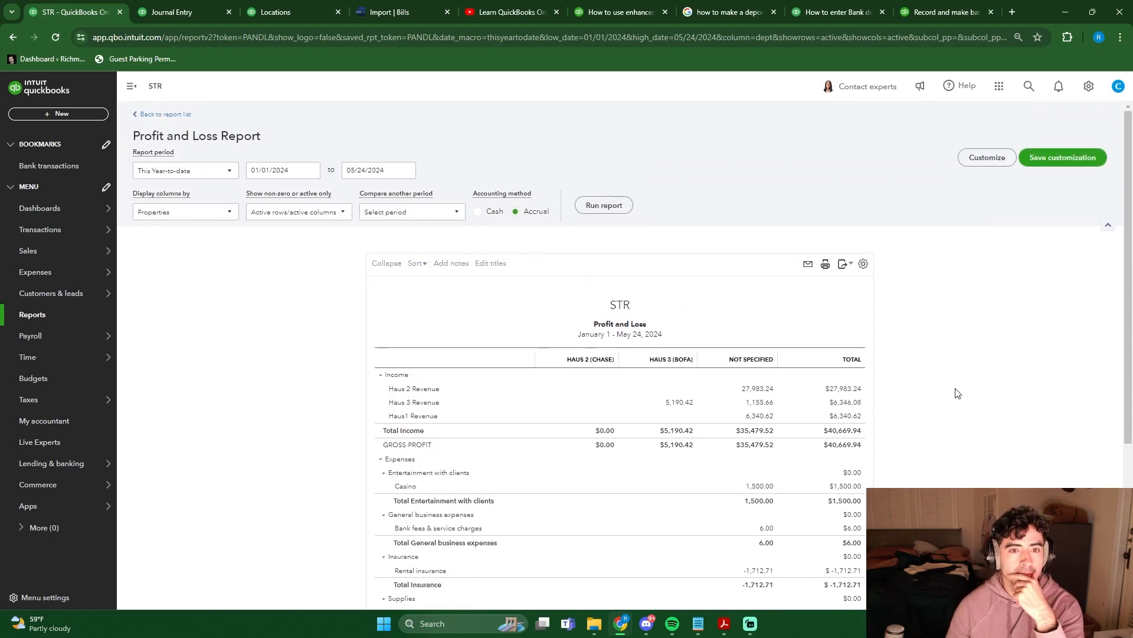